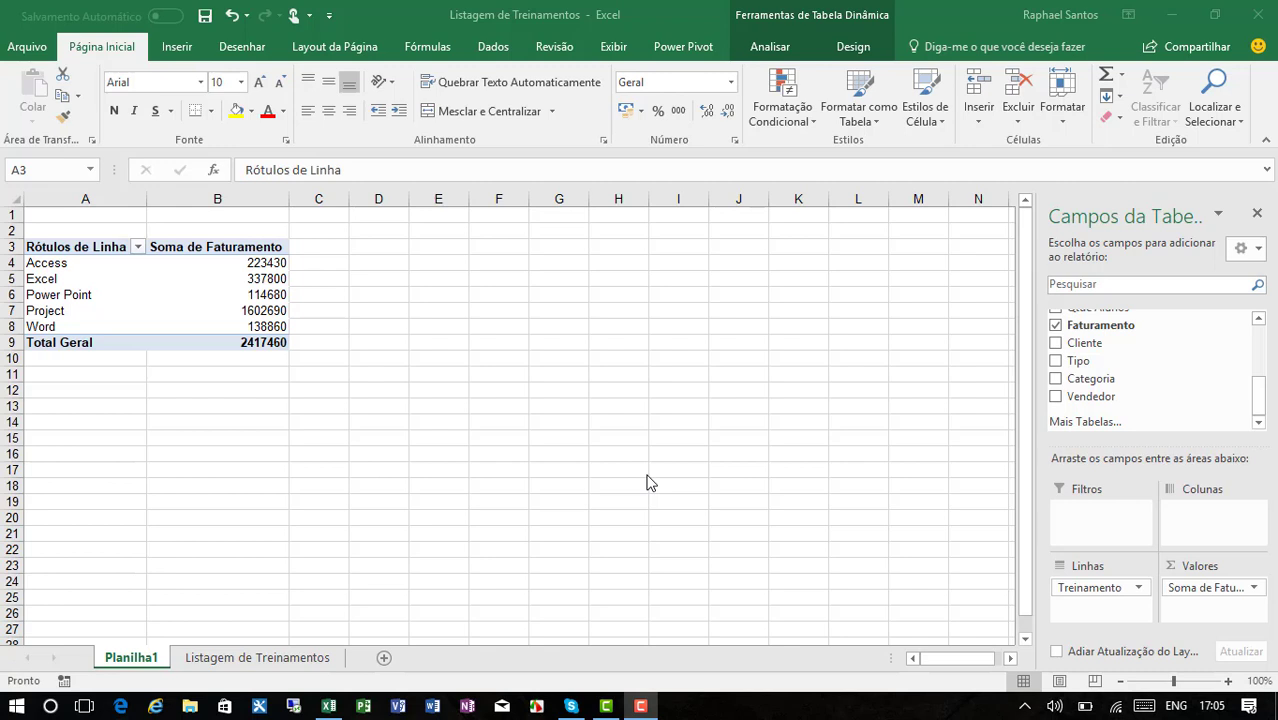
# - Review the source data on the Listagem de Treinamentos sheet and compare it with the pivot table's training labels and revenue values
pyautogui.click(230, 676)
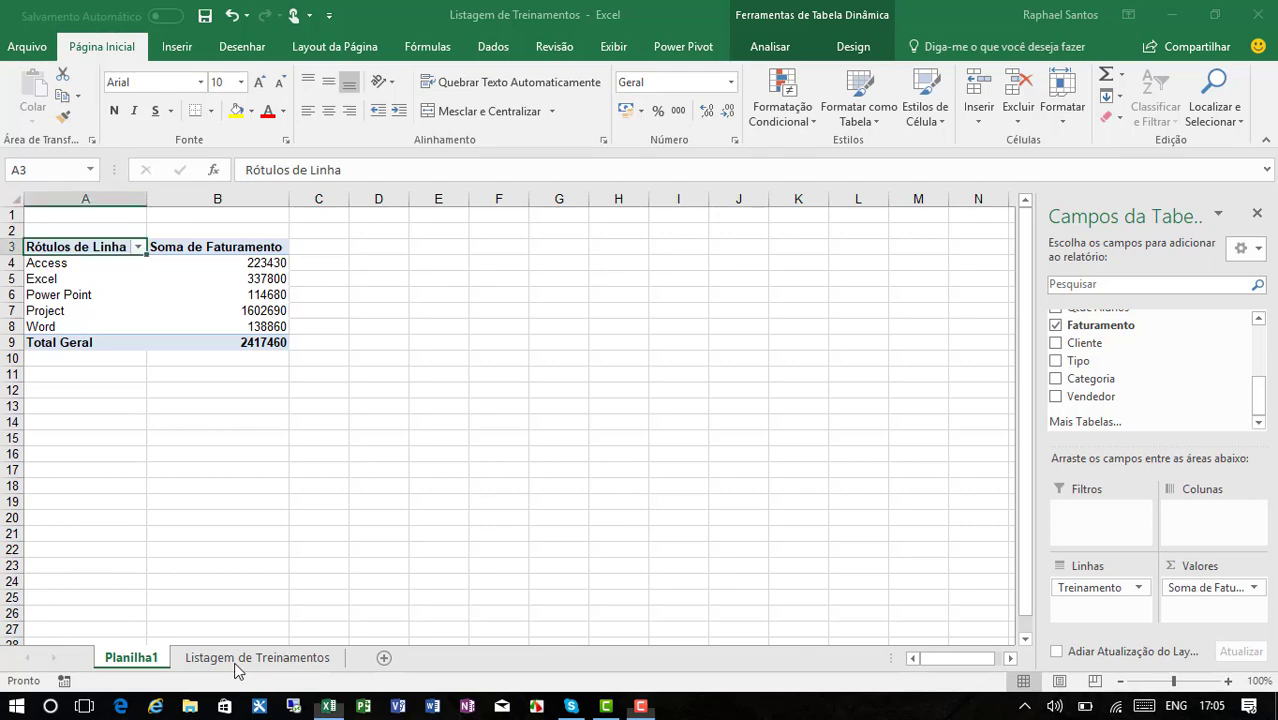
pyautogui.click(250, 661)
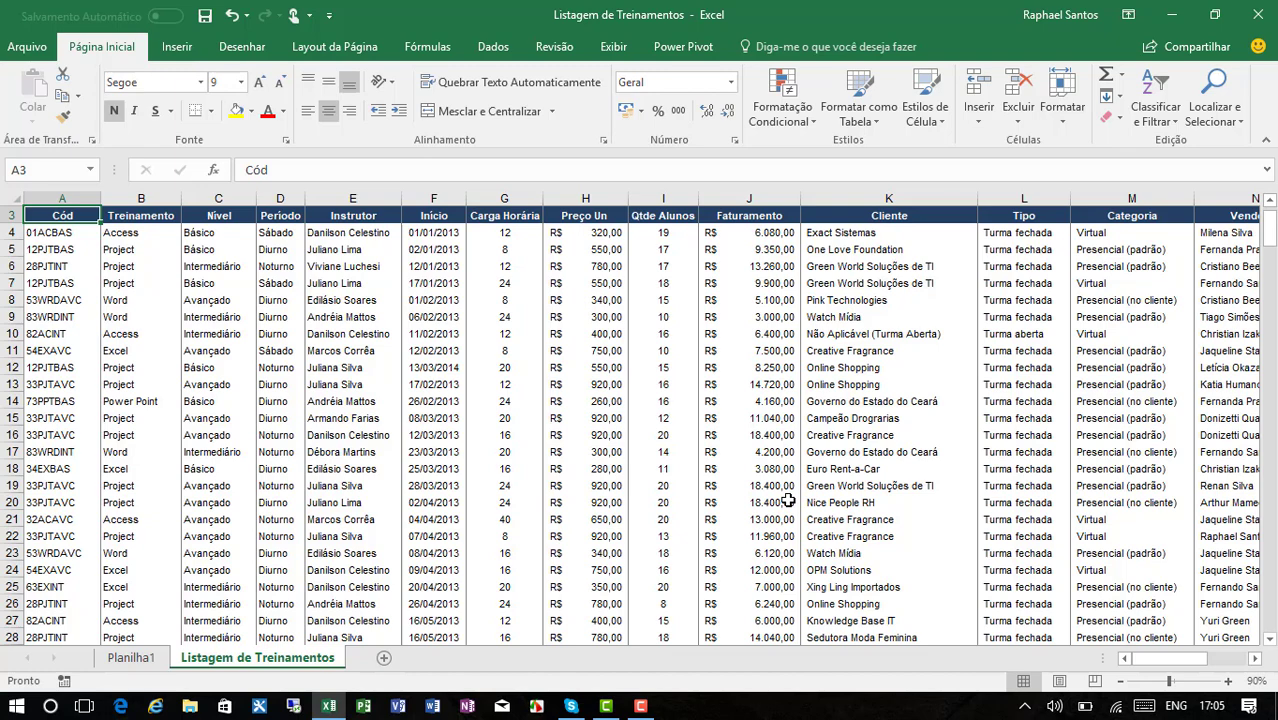
pyautogui.click(148, 660)
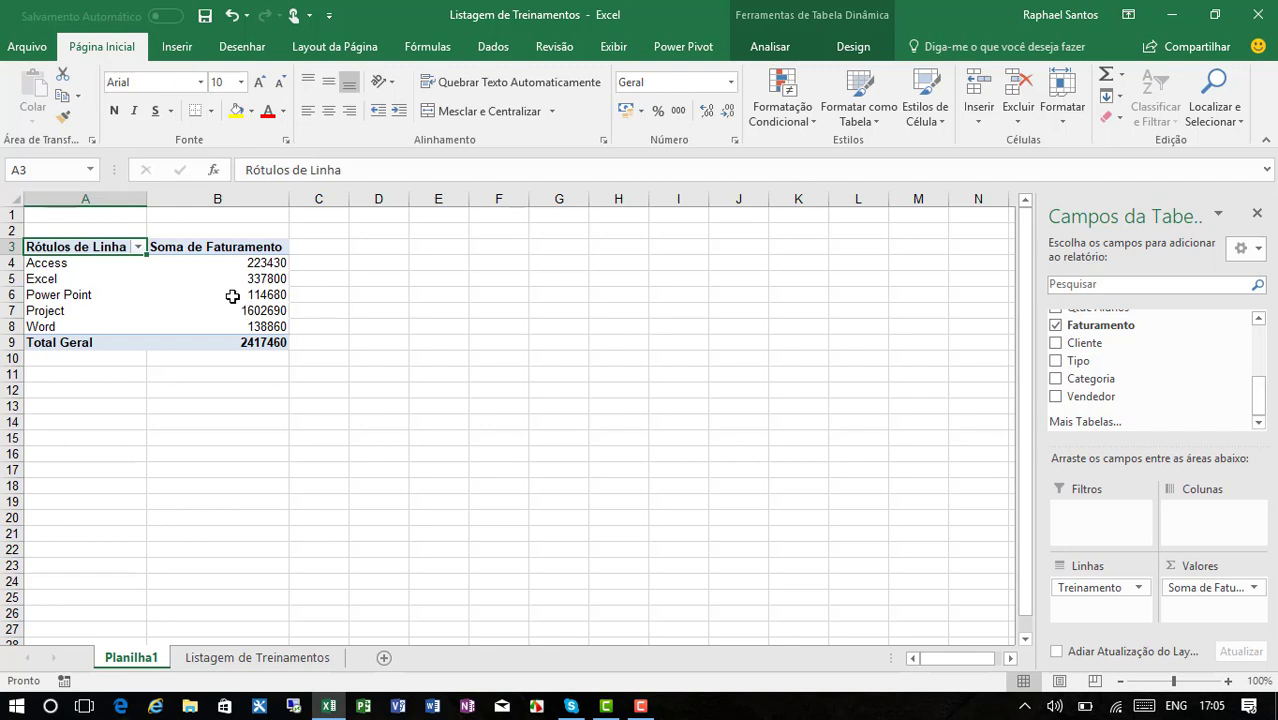
pyautogui.moveTo(229, 258); pyautogui.dragTo(245, 345)
pyautogui.moveTo(116, 253); pyautogui.dragTo(106, 338)
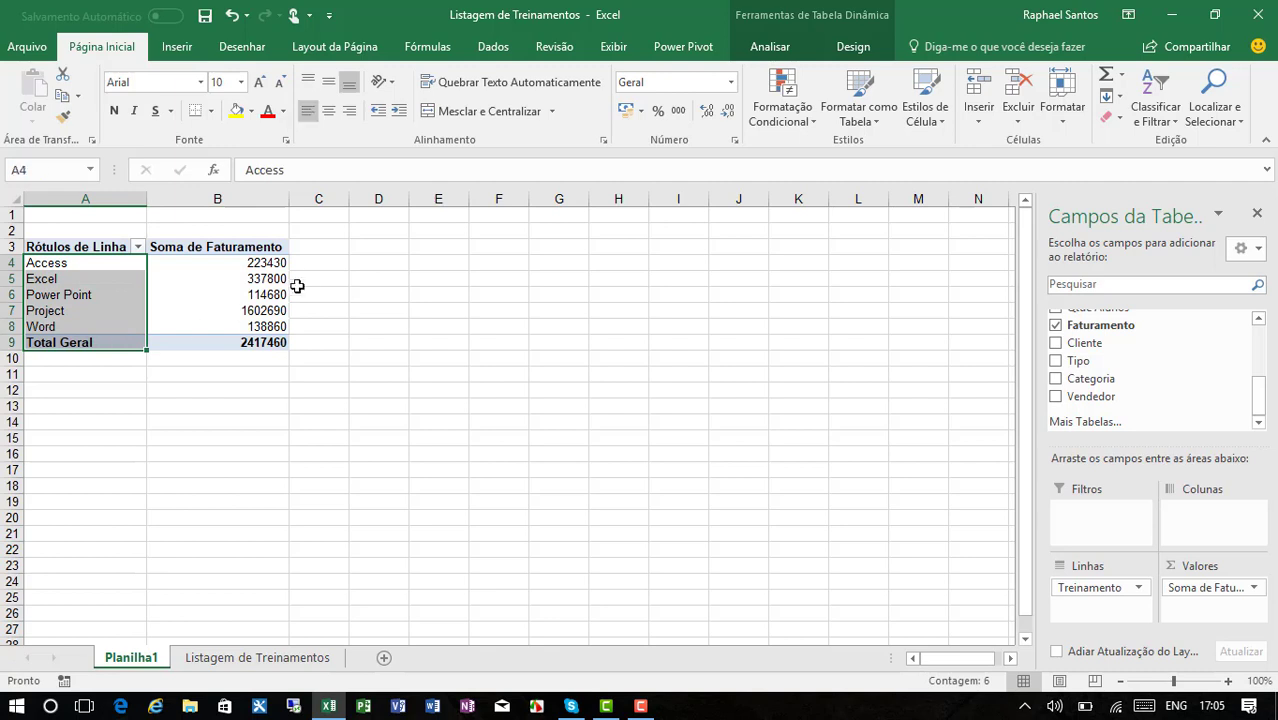
pyautogui.click(268, 257)
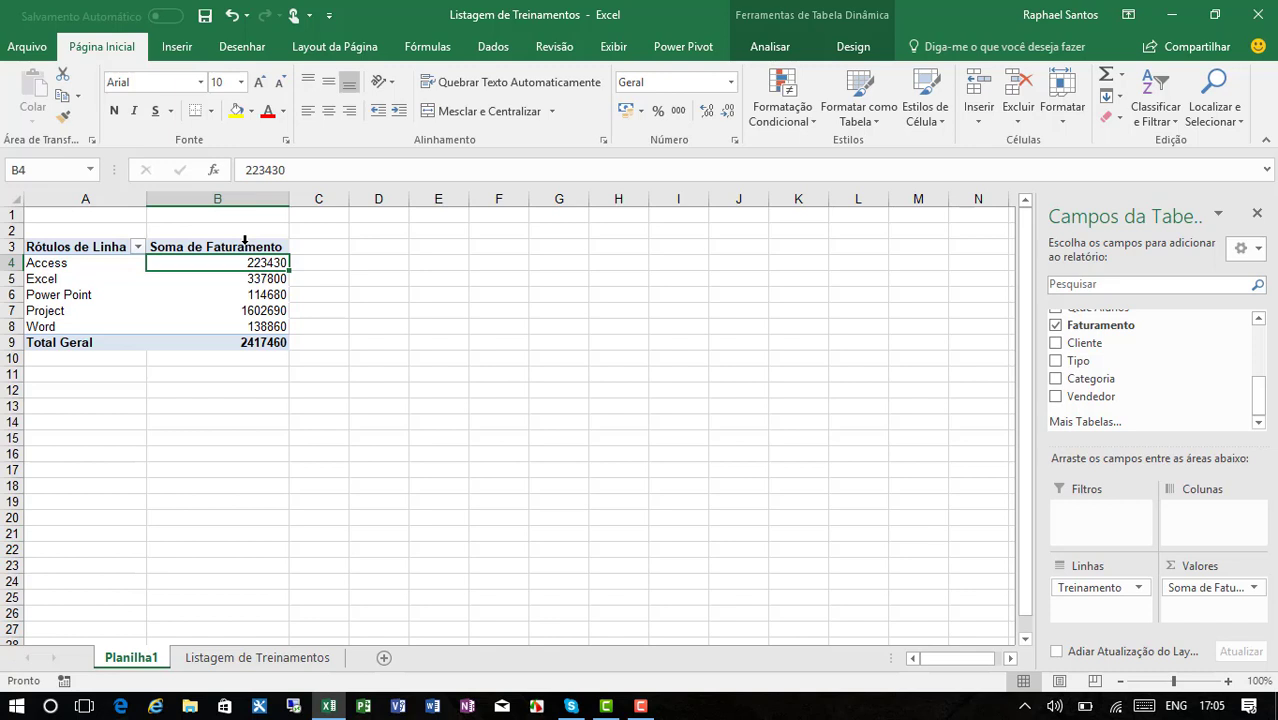
# - Format the numbers of the Soma de Faturamento value field as Contábil with the R$ symbol and 0 decimal places
pyautogui.click(1218, 588)
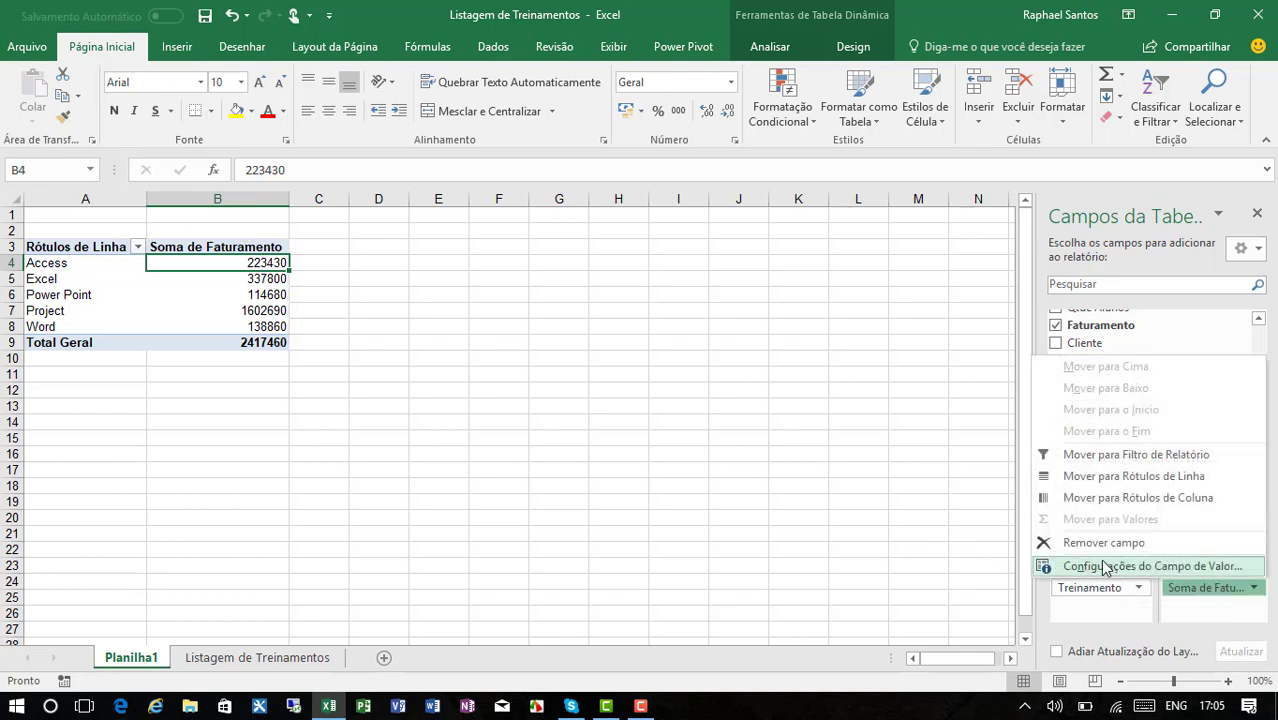
pyautogui.click(1199, 595)
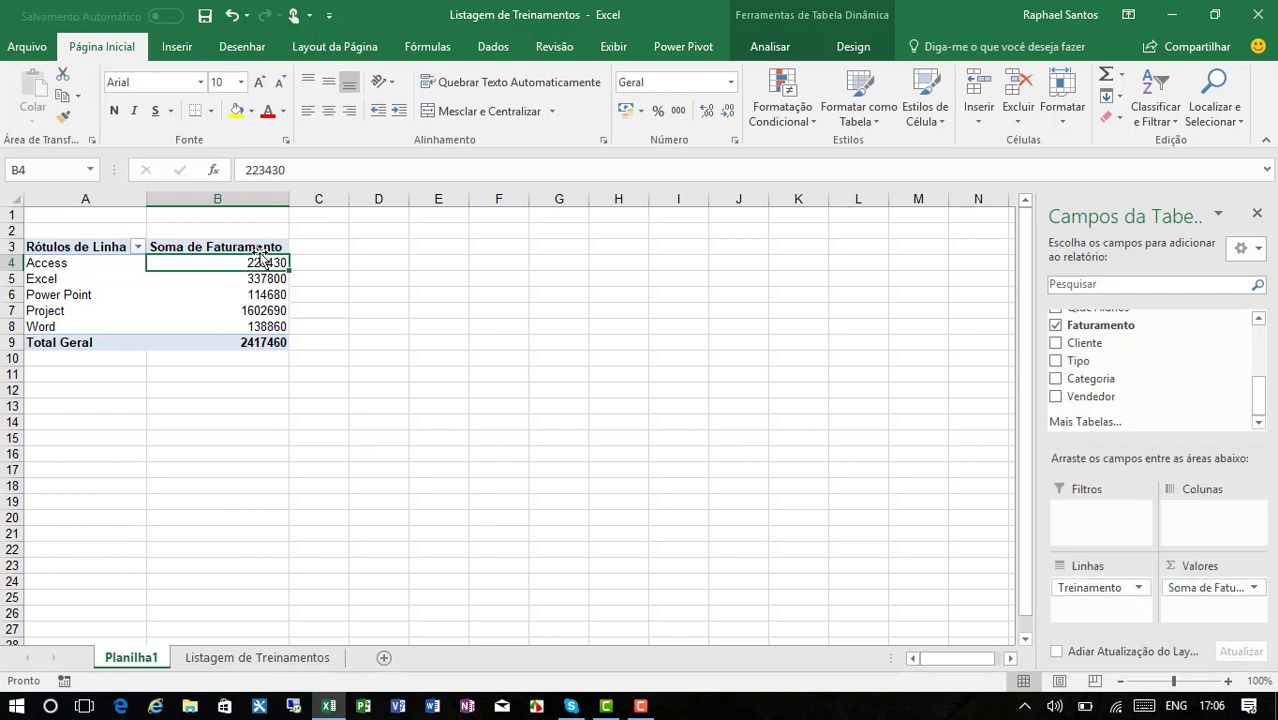
pyautogui.moveTo(271, 325)
pyautogui.click(1203, 587)
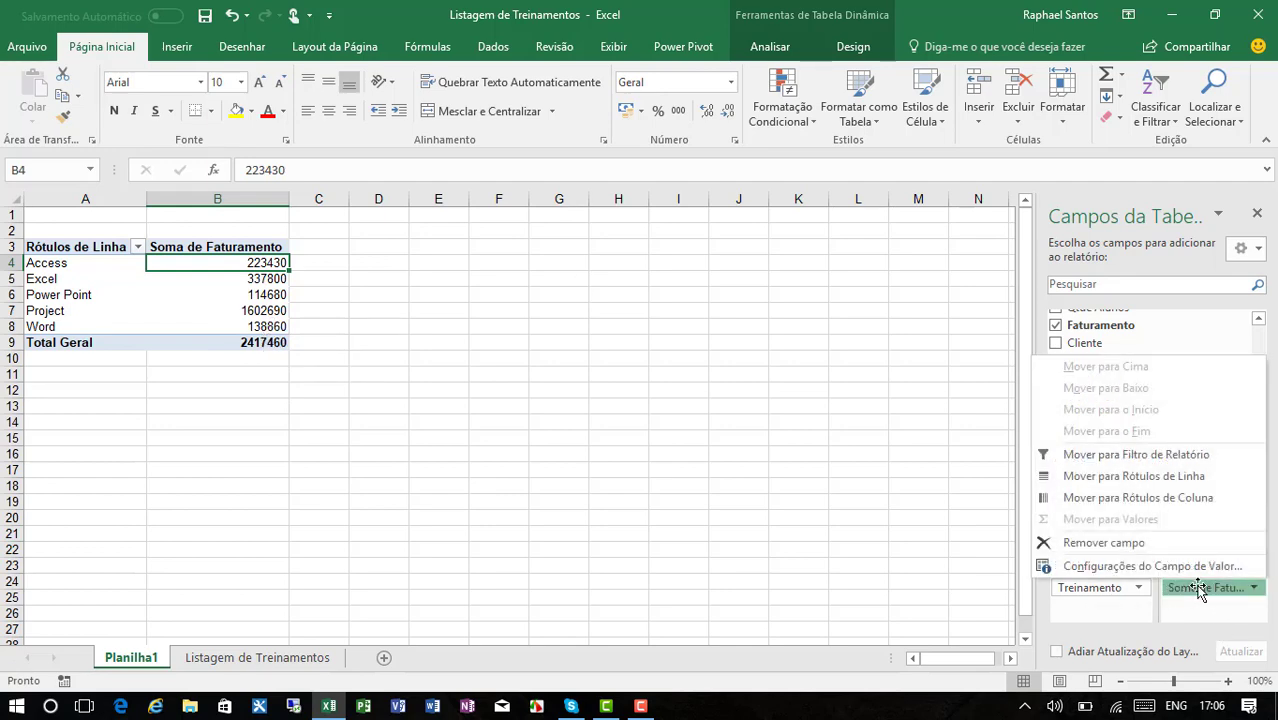
pyautogui.click(1135, 570)
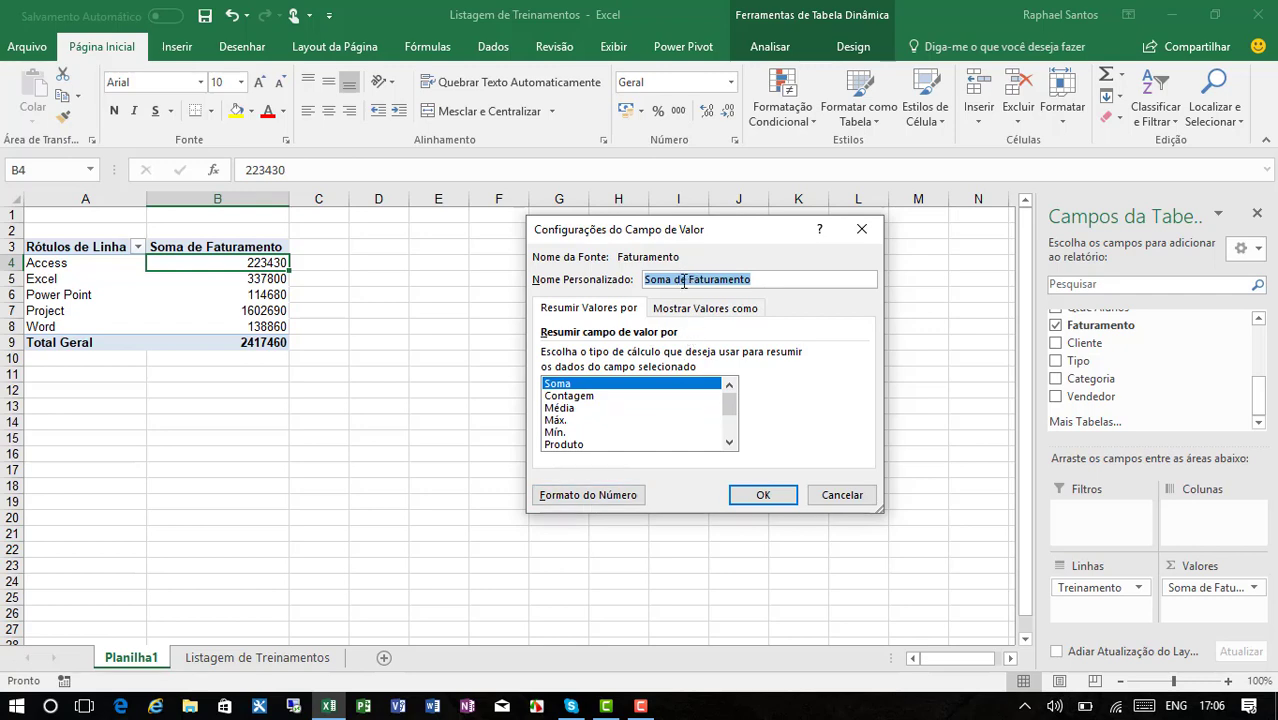
pyautogui.click(577, 500)
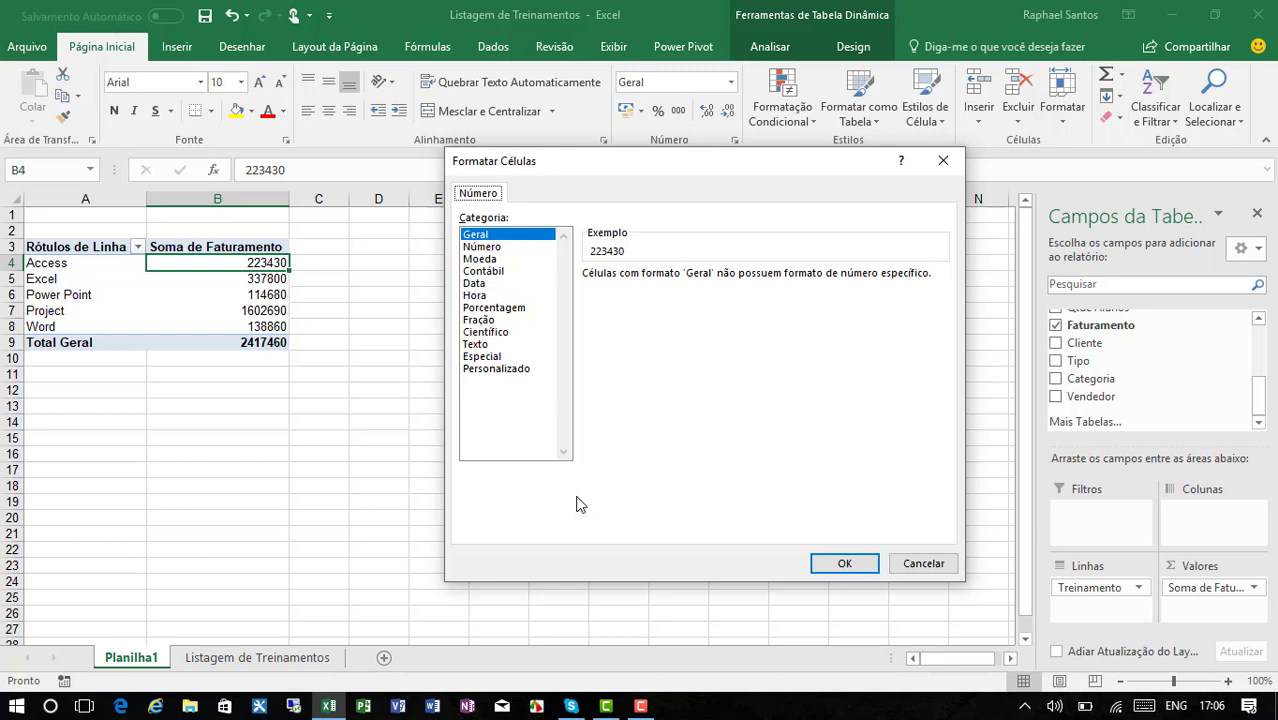
pyautogui.click(505, 271)
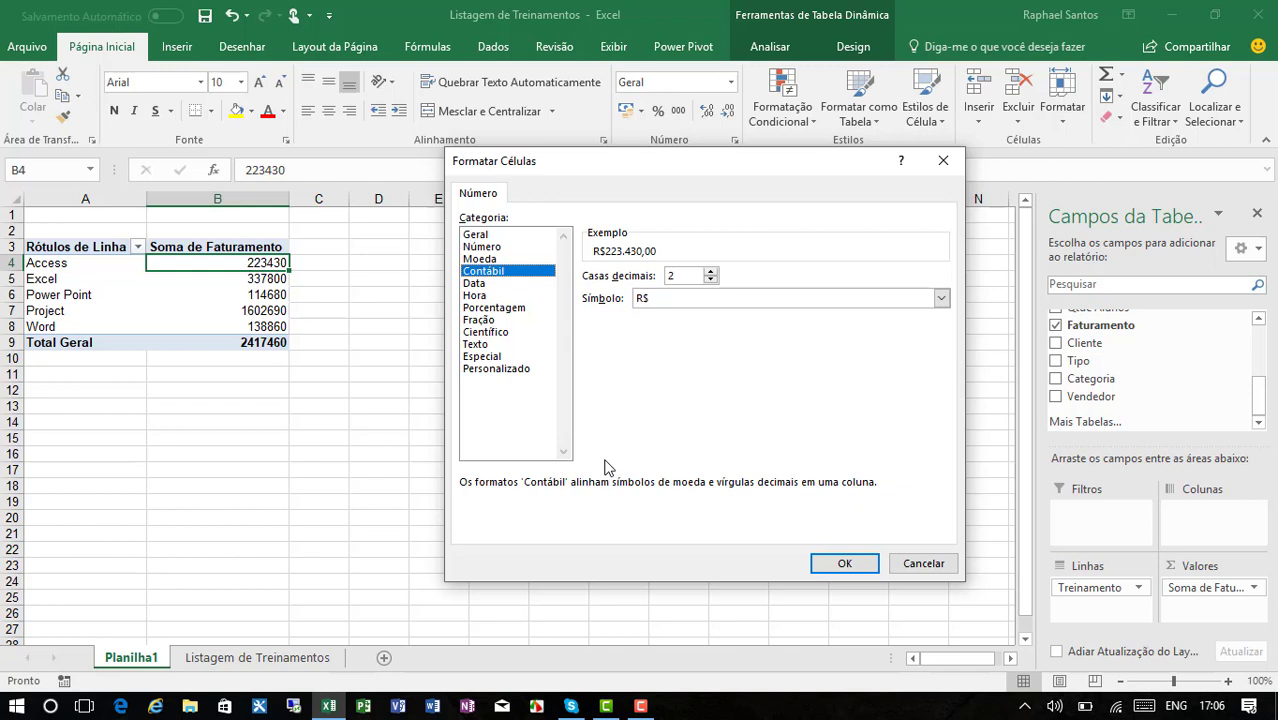
pyautogui.click(710, 280)
pyautogui.click(710, 280)
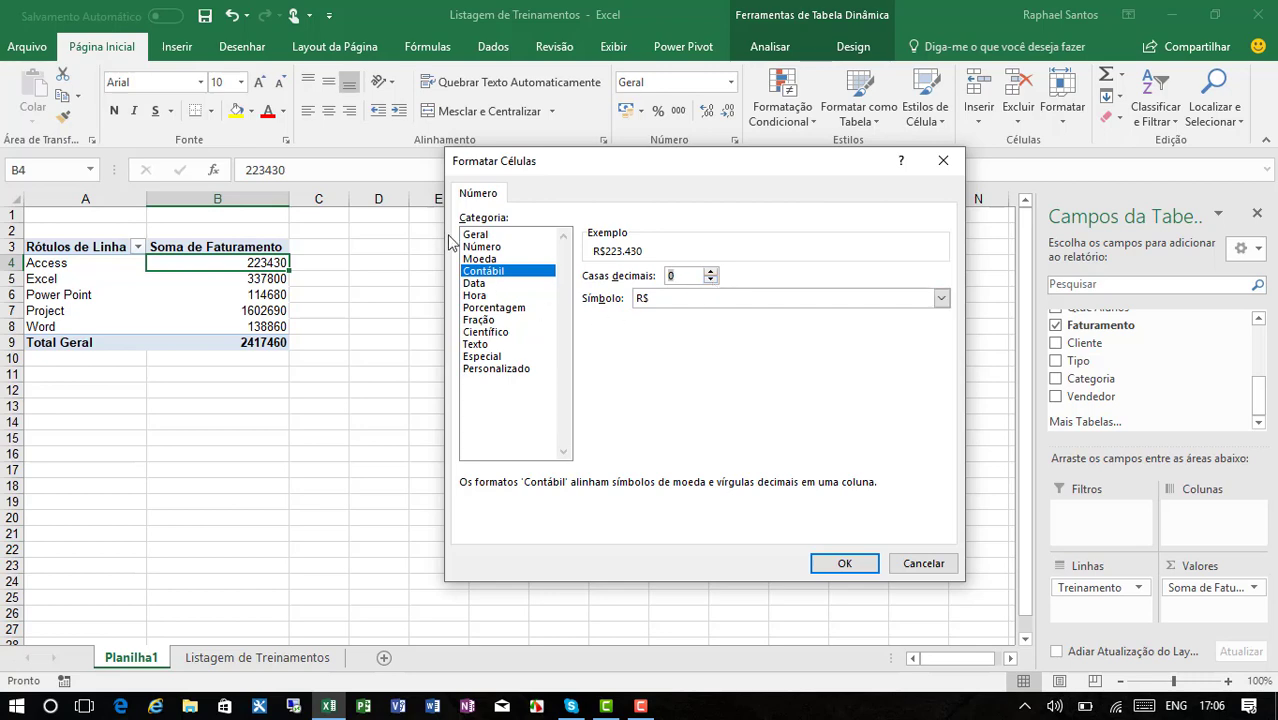
pyautogui.click(862, 568)
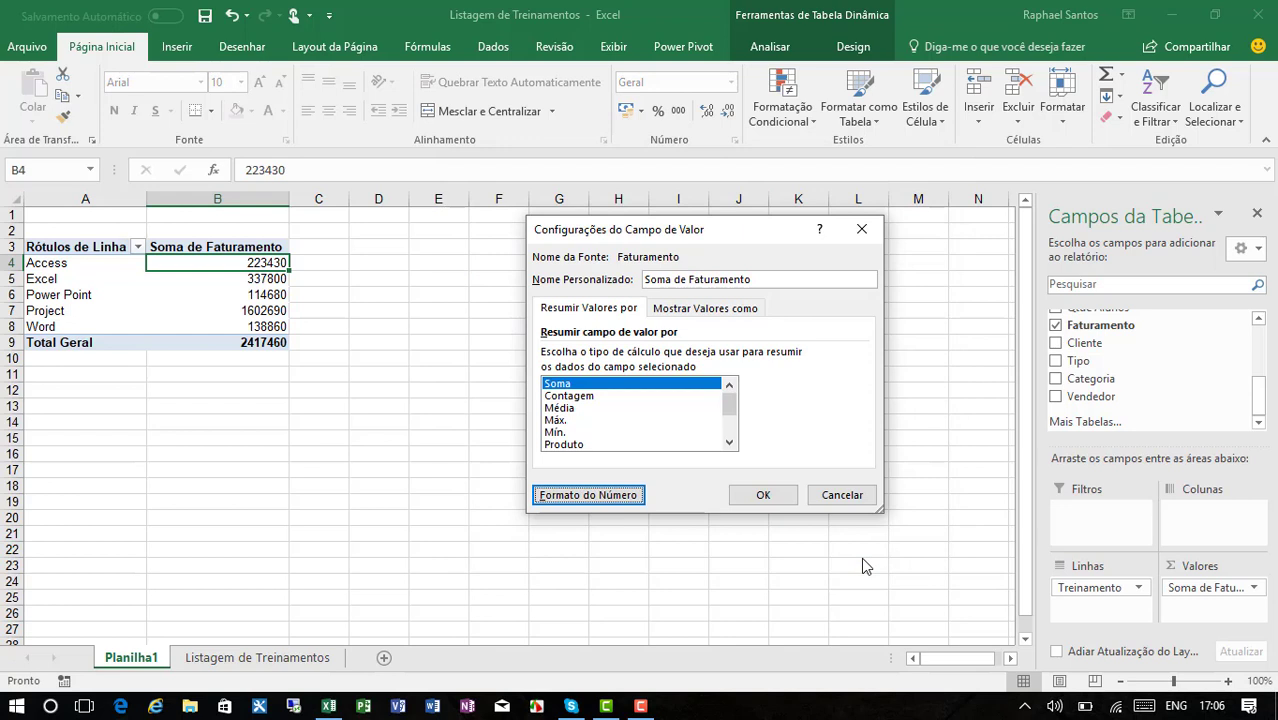
# - Shorten the value field's custom name to Faturamento by removing the words before it
pyautogui.click(688, 279)
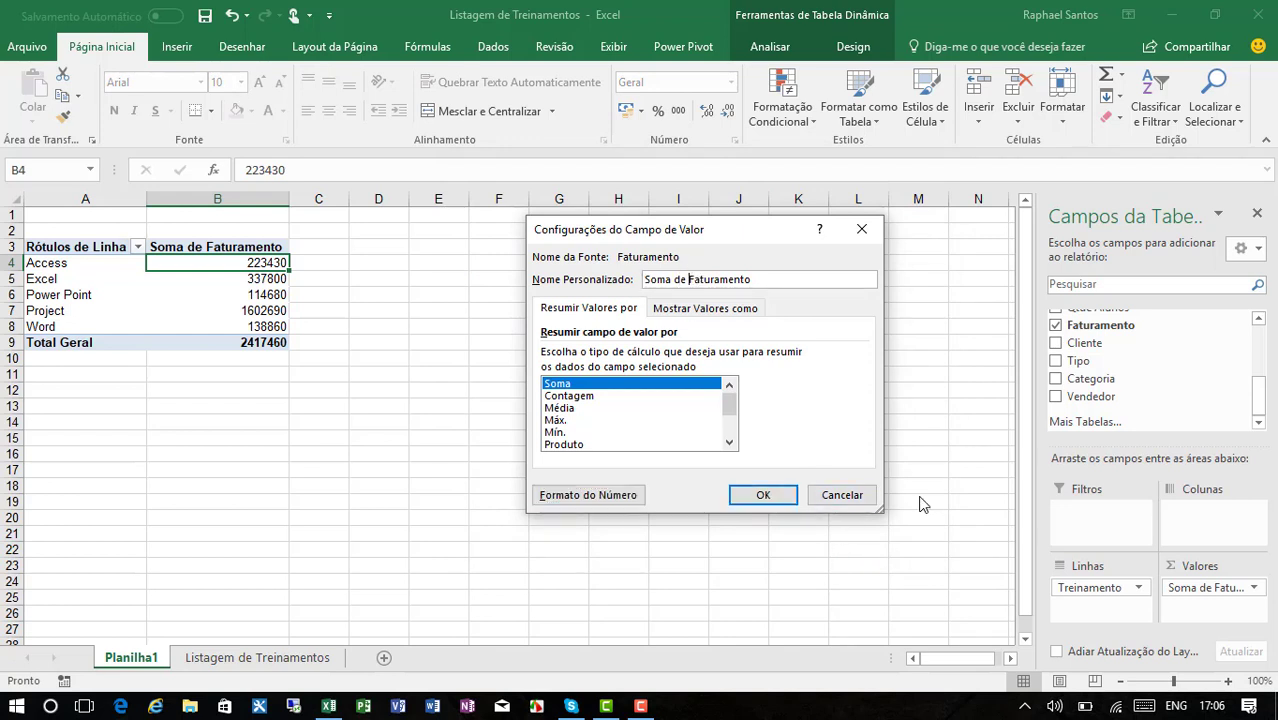
pyautogui.hotkey('ctrl', 'shift', 'Left')
pyautogui.hotkey('ctrl', 'shift', 'Left')
pyautogui.press('BackSpace')
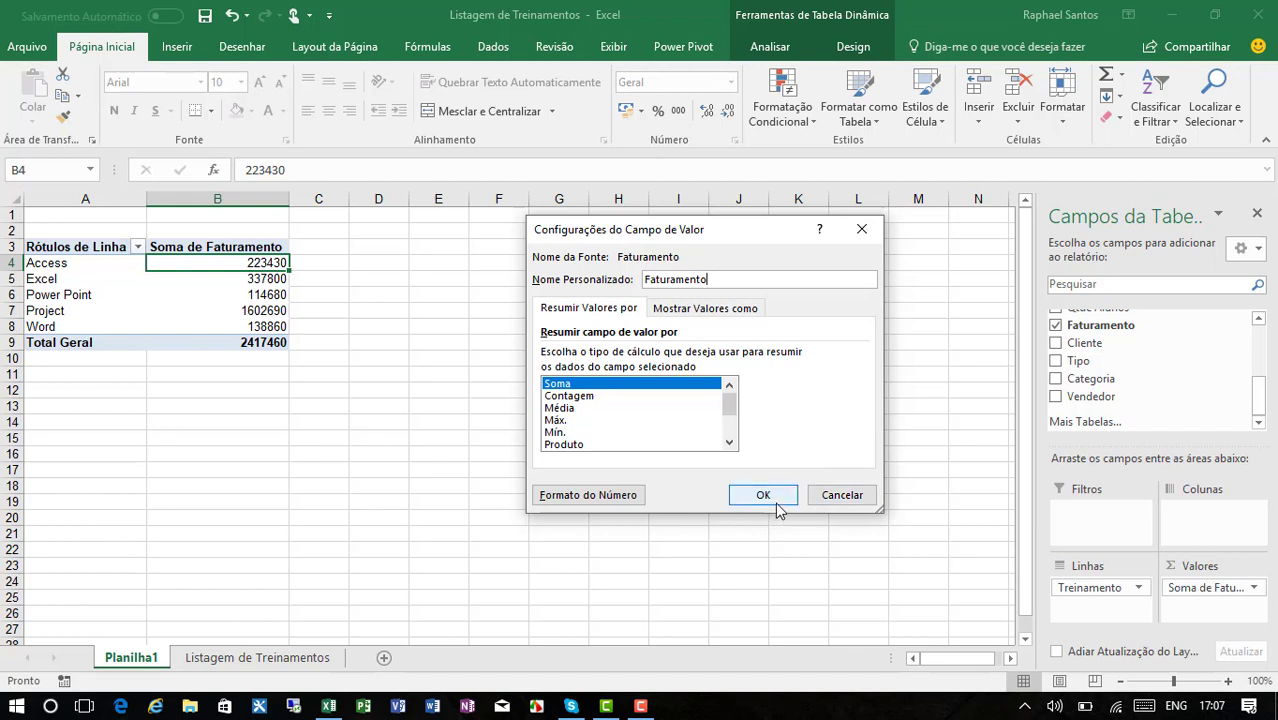
# - Mute the computer's sound and return to the value field settings dialog
pyautogui.click(1055, 707)
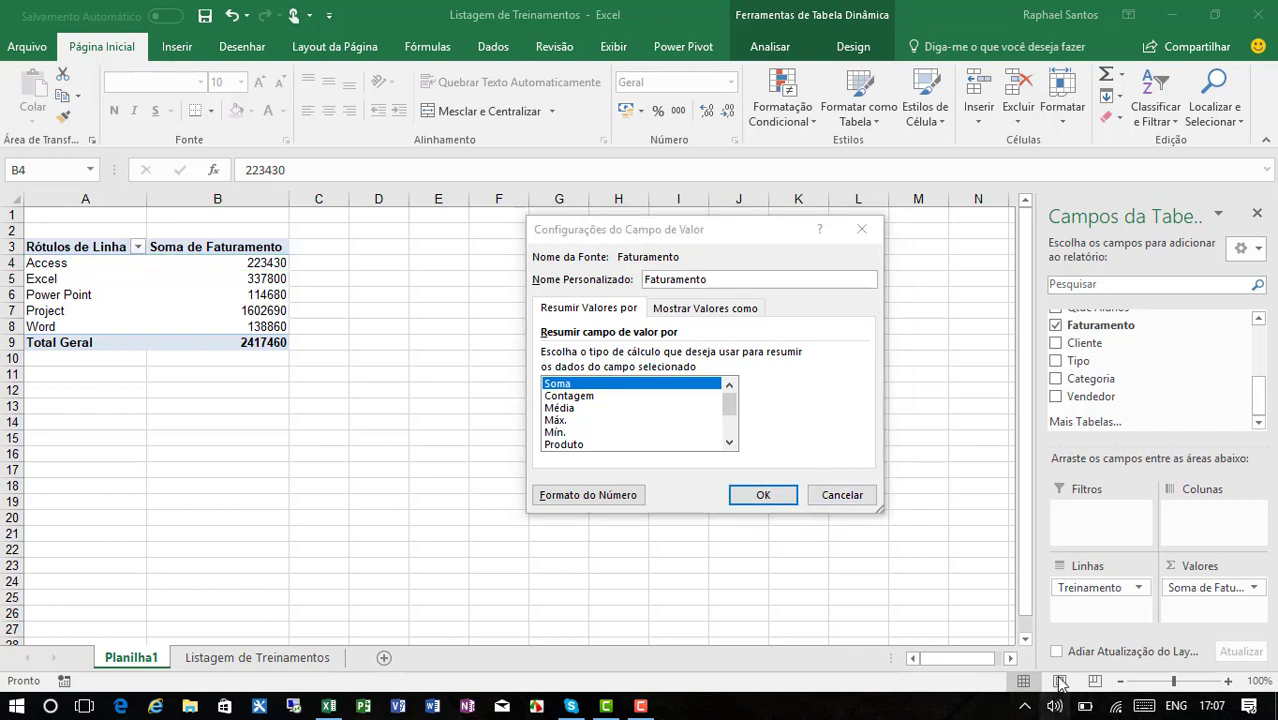
pyautogui.click(973, 666)
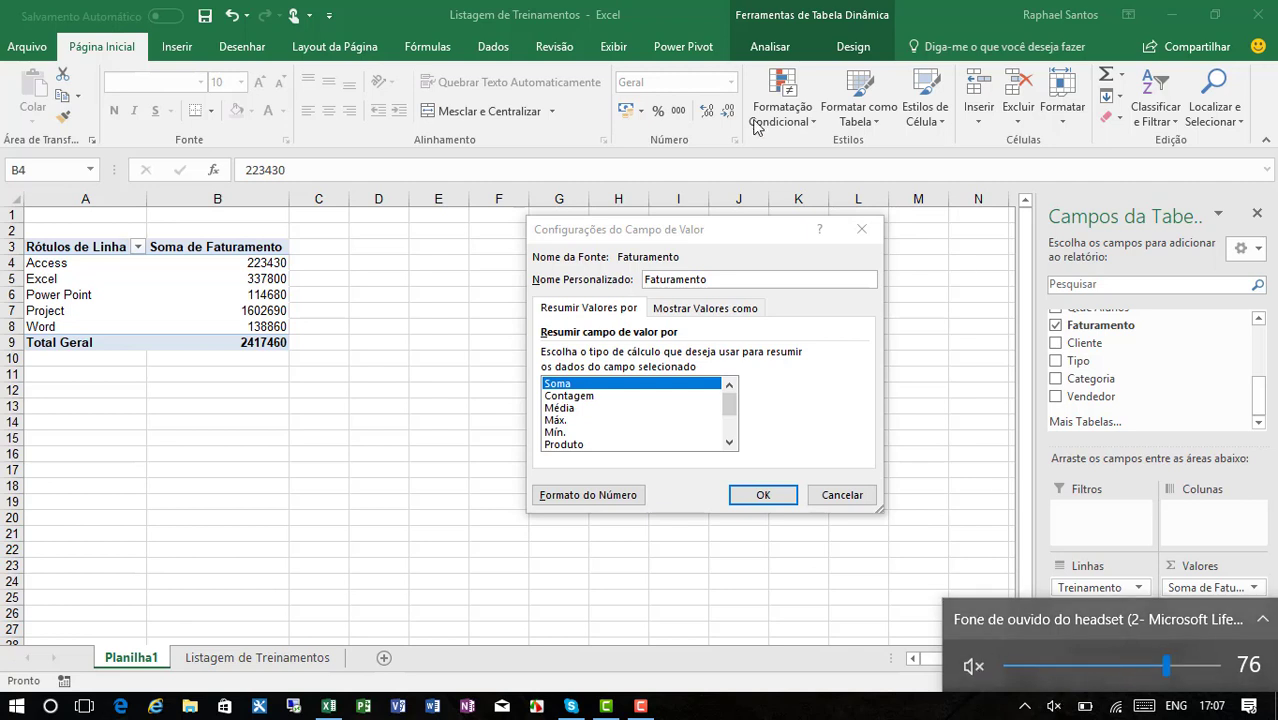
pyautogui.click(733, 227)
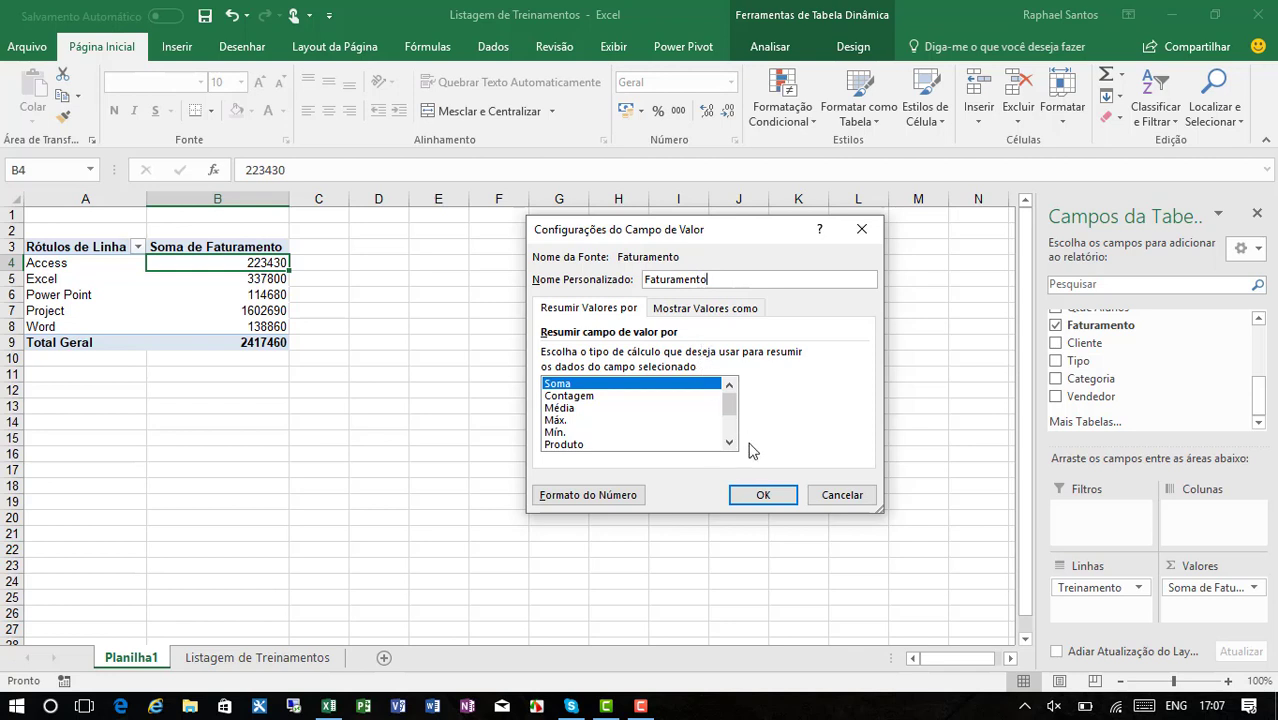
# - Apply the value field settings, adding a trailing space to the custom name Faturamento so it differs from the source field
pyautogui.click(764, 494)
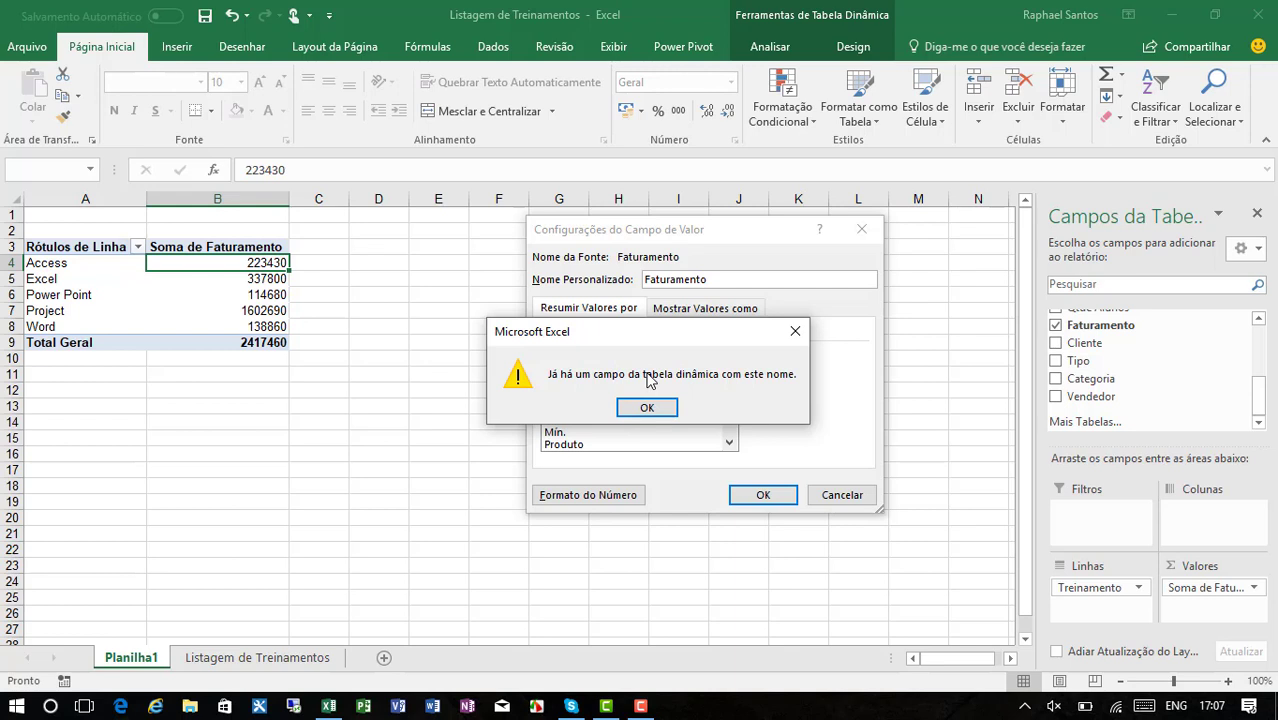
pyautogui.click(647, 407)
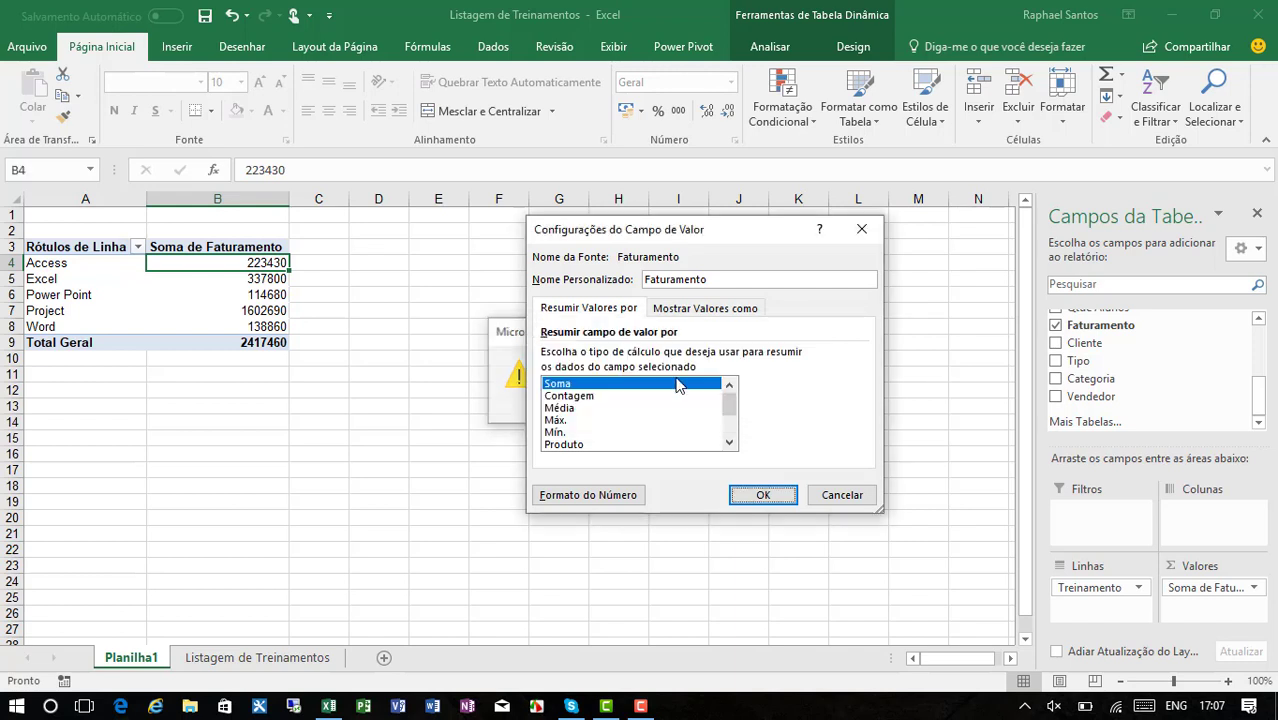
pyautogui.click(735, 277)
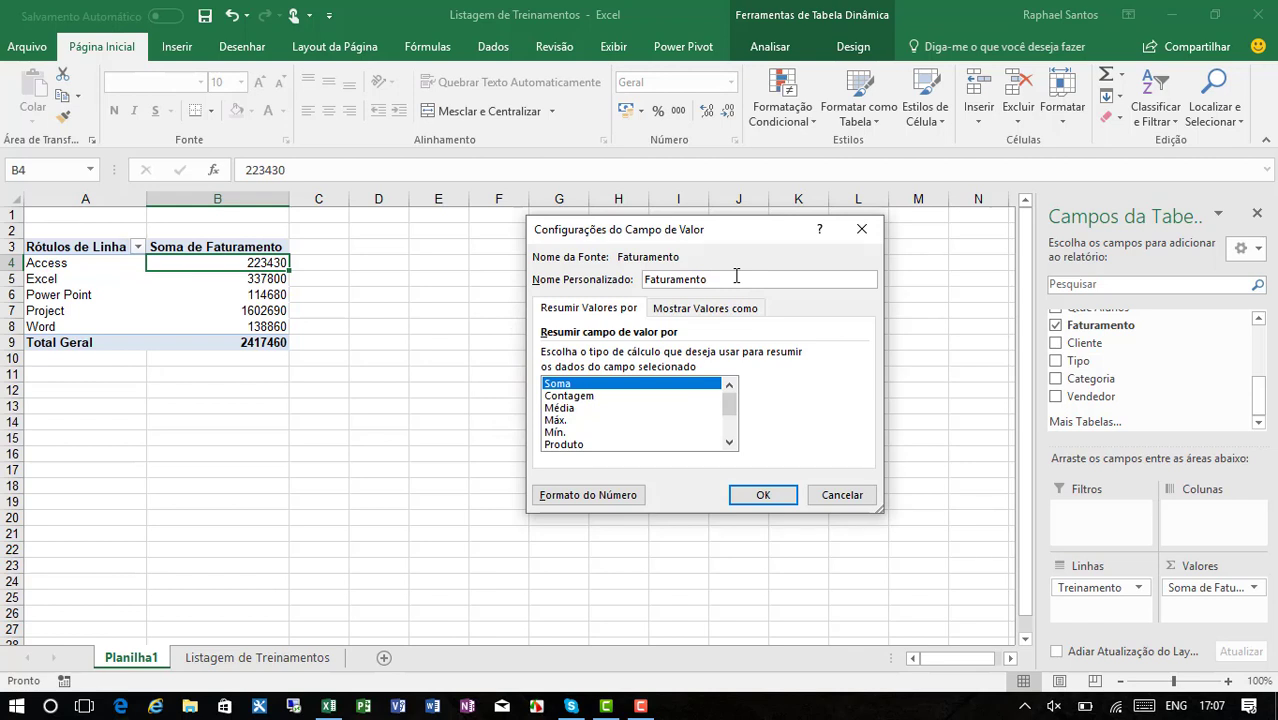
pyautogui.click(767, 495)
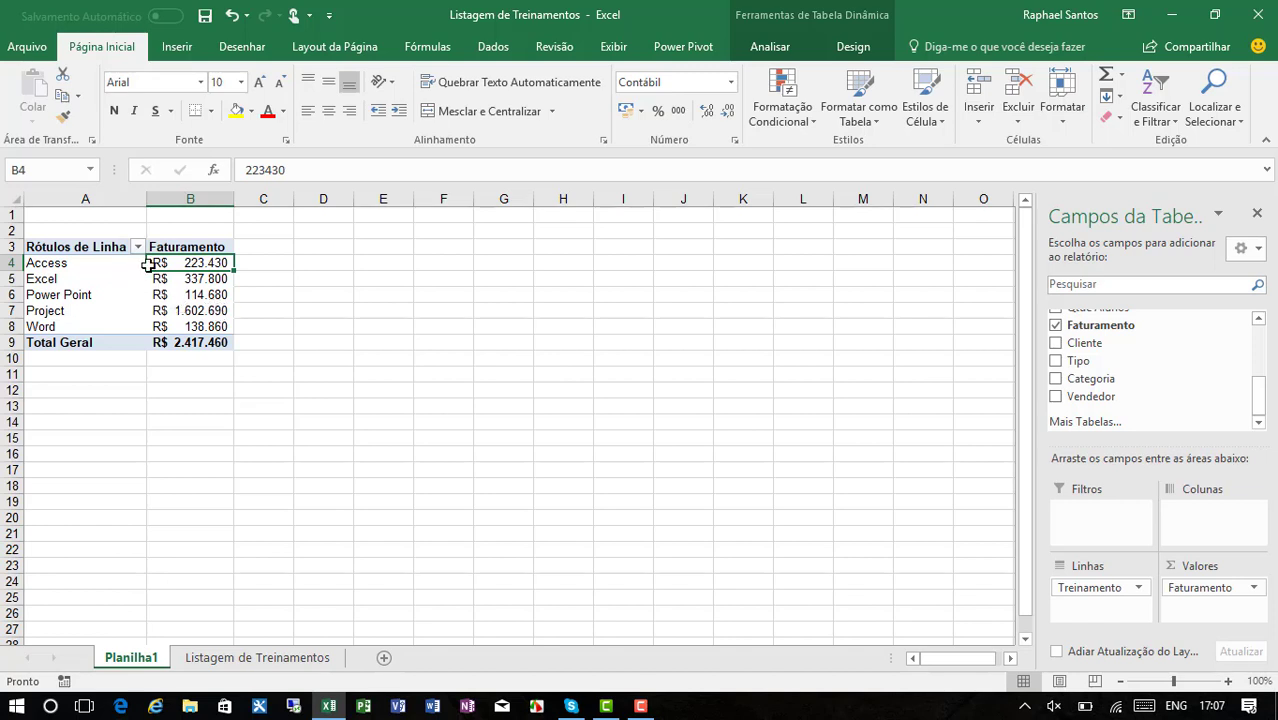
# - Add the Faturamento field to the pivot table's values a second time, below the existing one
pyautogui.moveTo(198, 311)
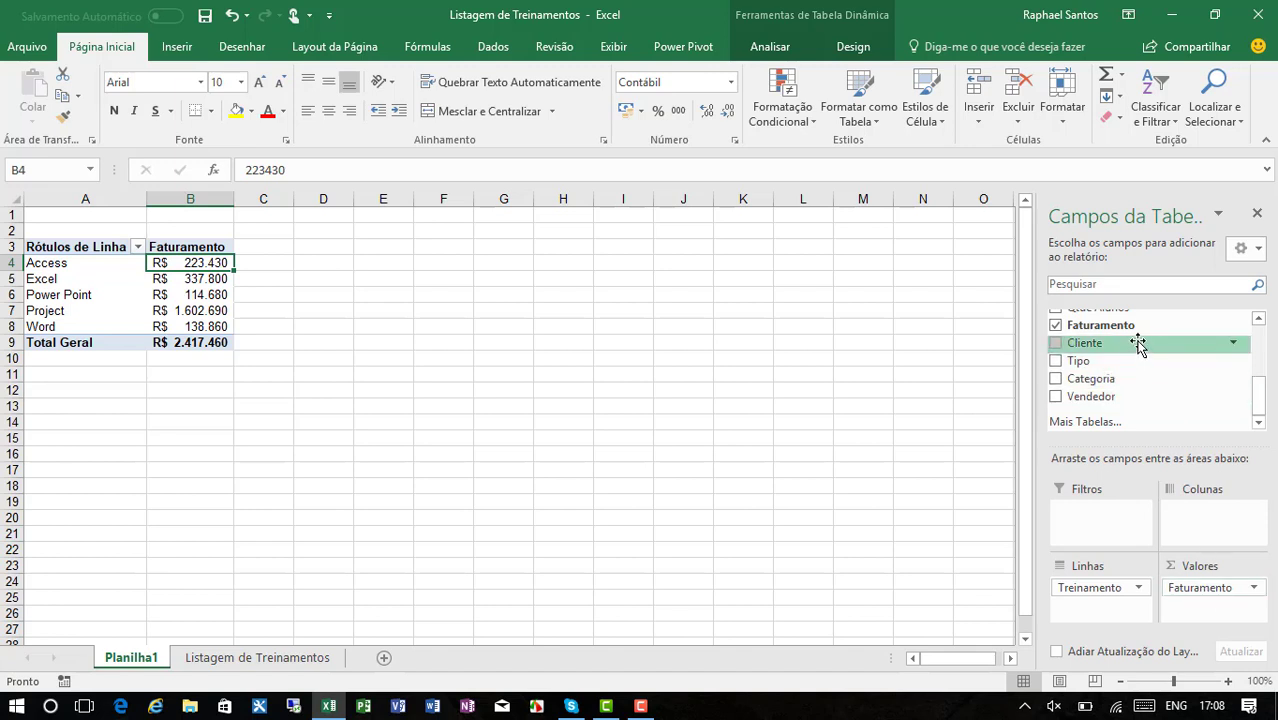
pyautogui.moveTo(1133, 328); pyautogui.dragTo(1225, 627)
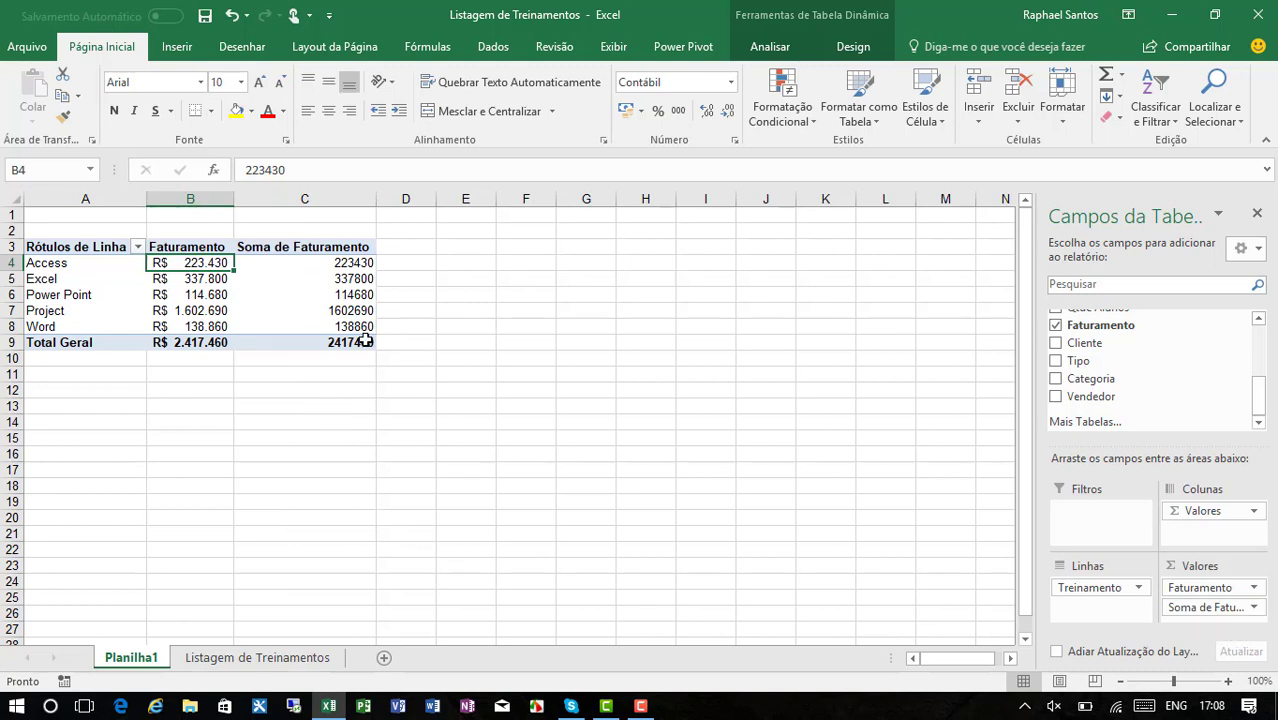
pyautogui.moveTo(366, 341)
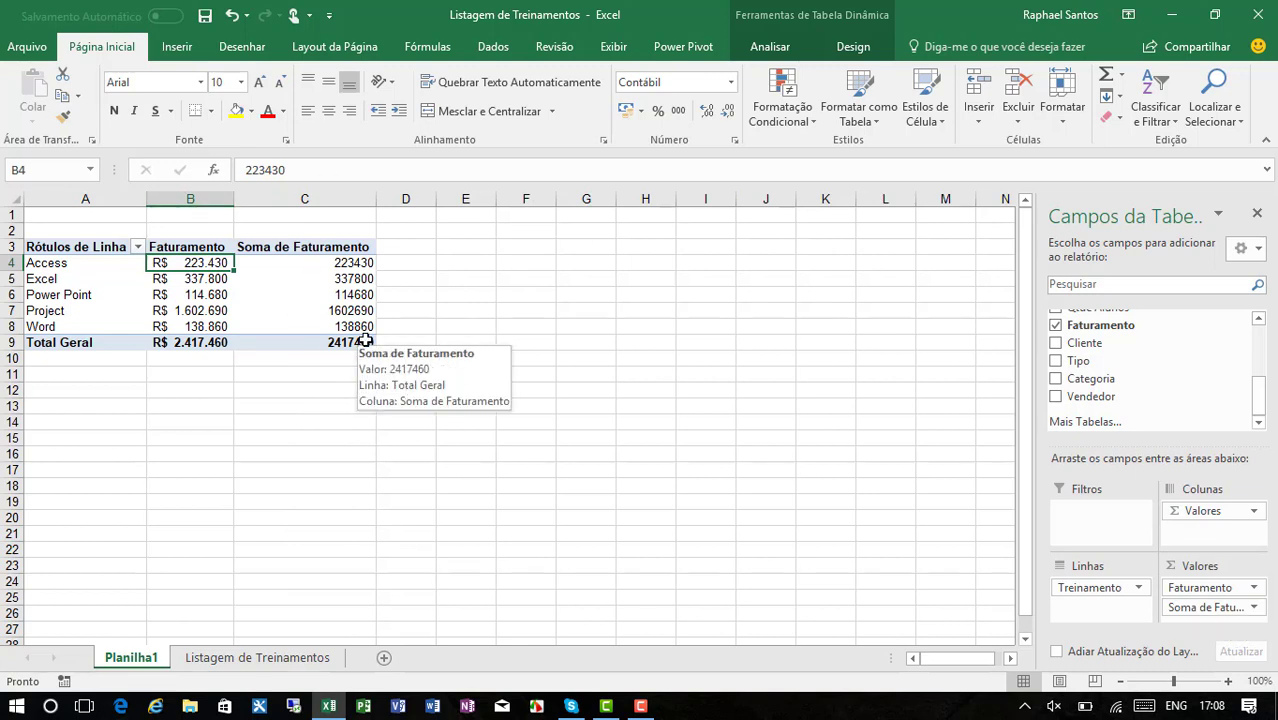
# - Try out several summary functions for the second revenue value field and set it to summarise by Contagem
pyautogui.click(1190, 608)
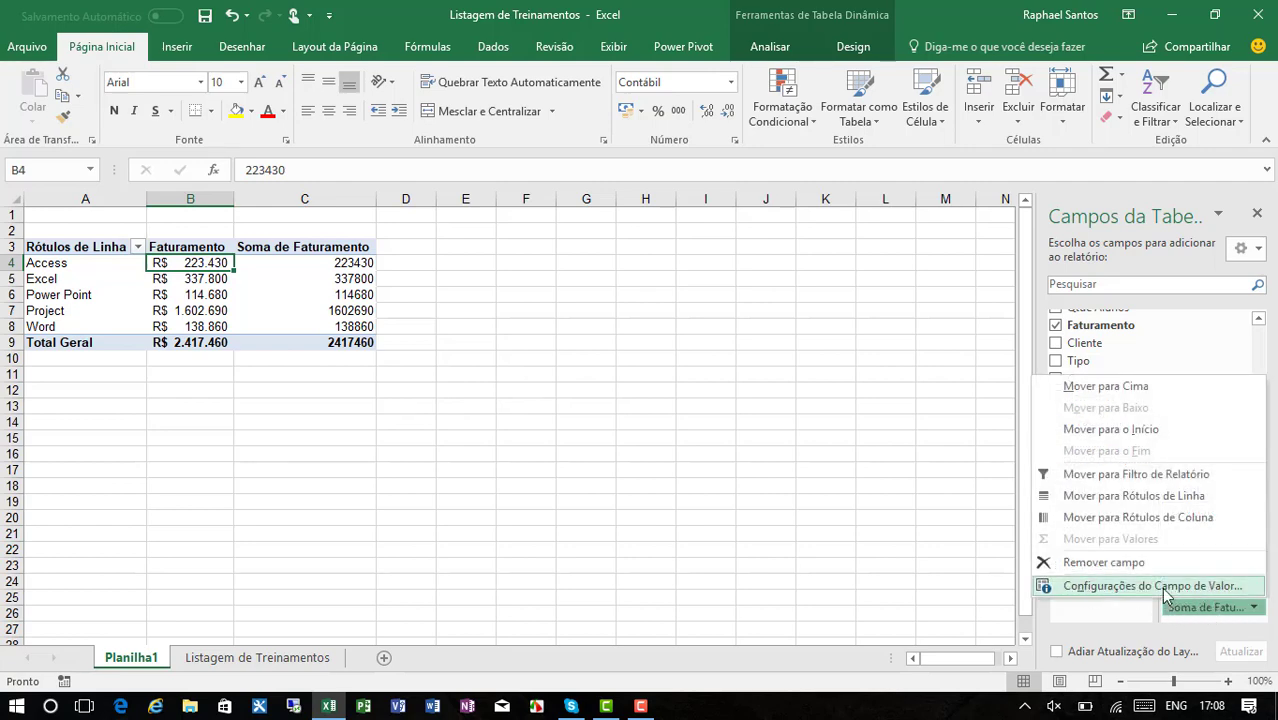
pyautogui.click(1100, 587)
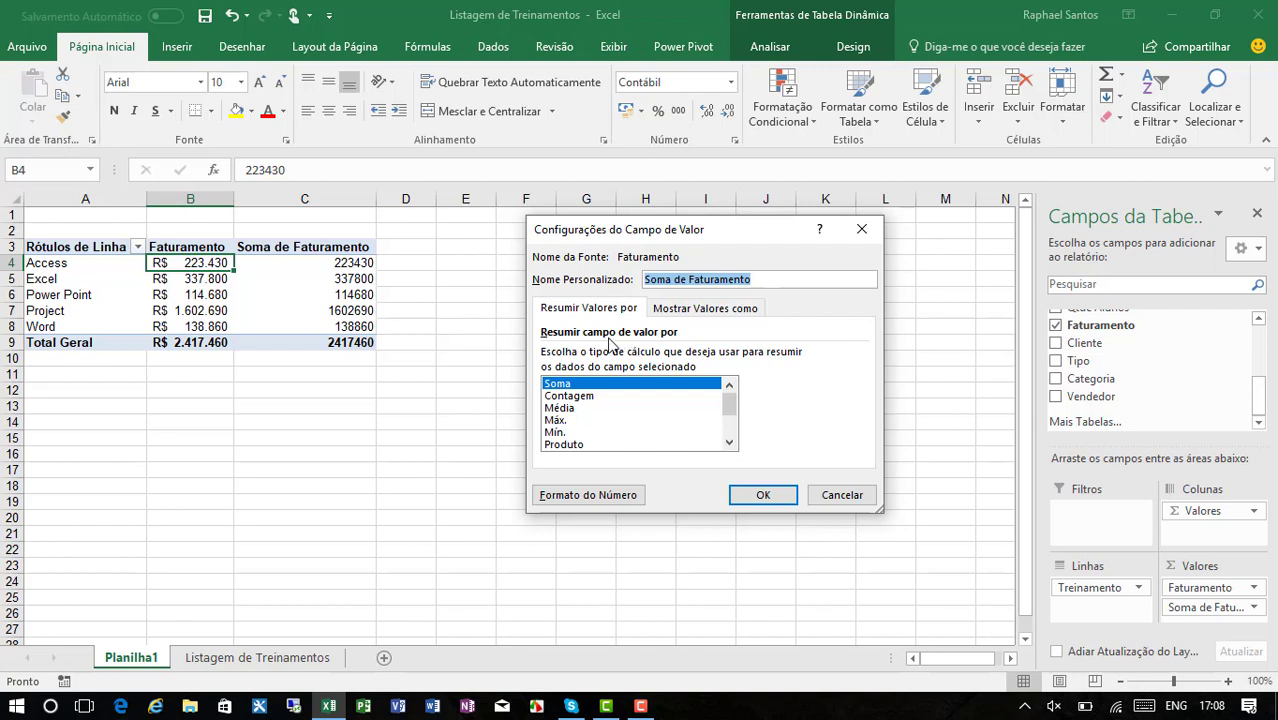
pyautogui.click(591, 397)
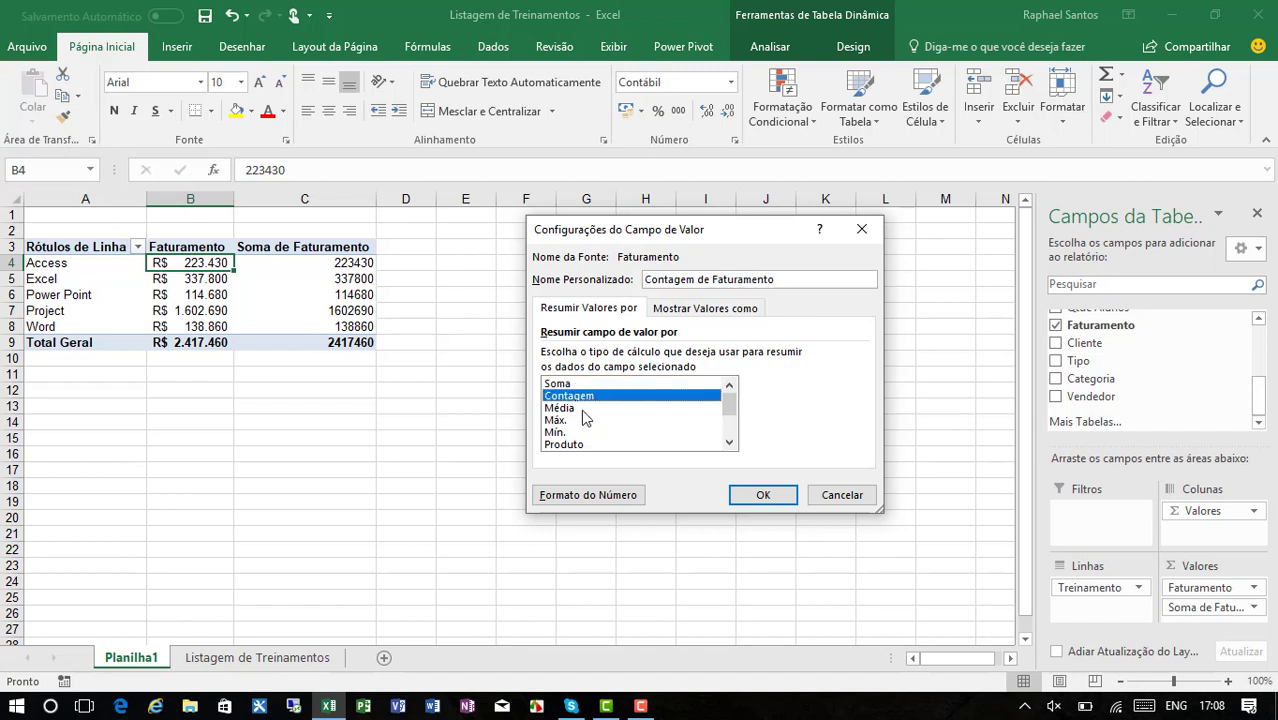
pyautogui.click(583, 409)
pyautogui.click(580, 431)
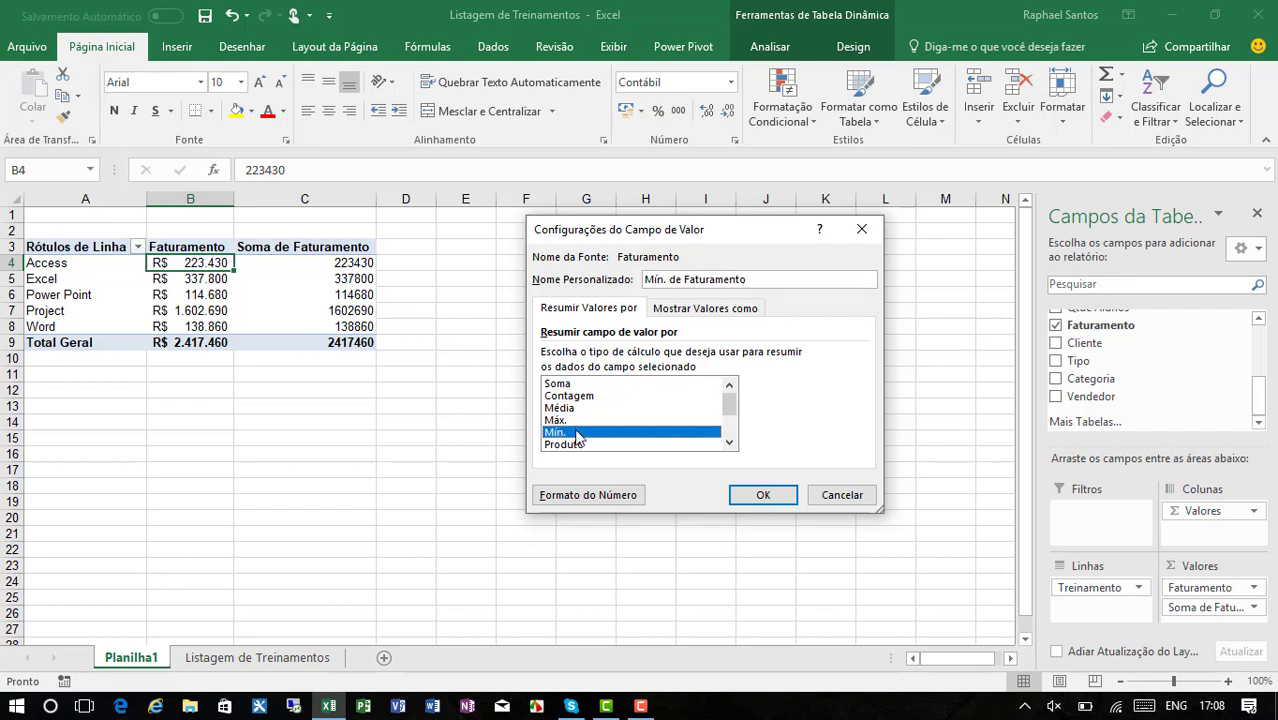
pyautogui.scroll(-1, 598, 428)
pyautogui.click(596, 408)
pyautogui.click(592, 433)
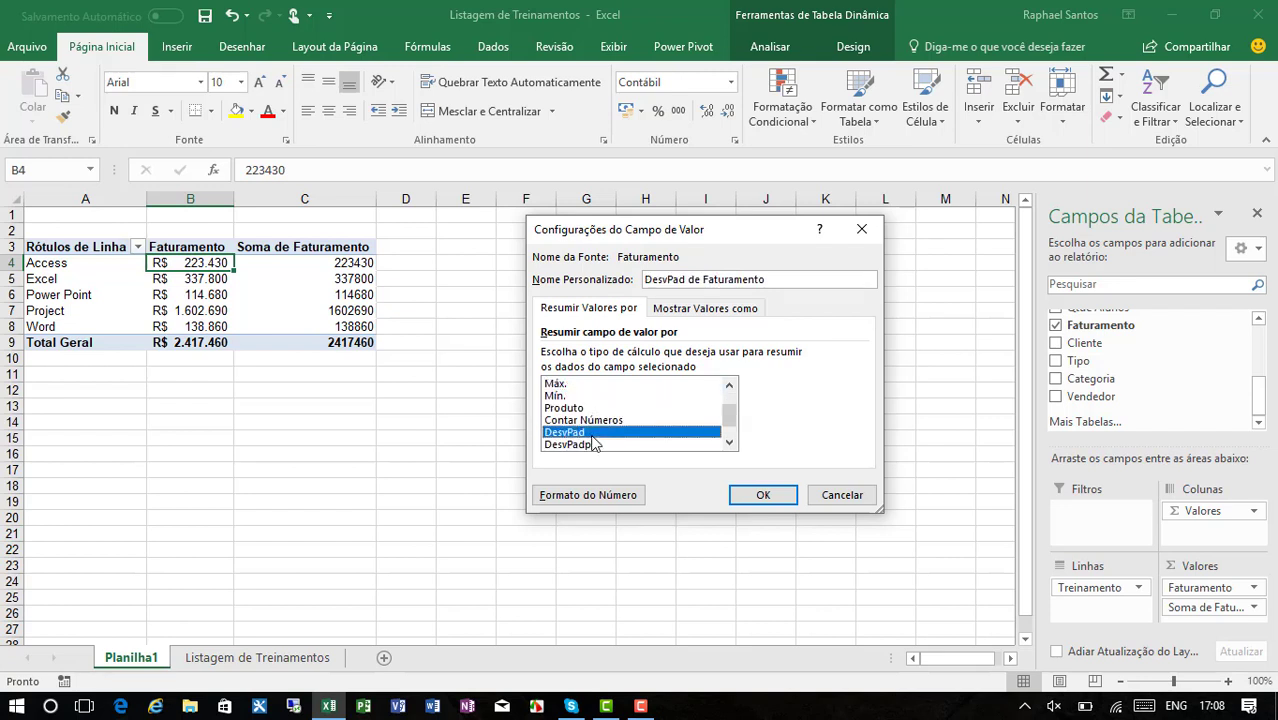
pyautogui.scroll(1, 594, 443)
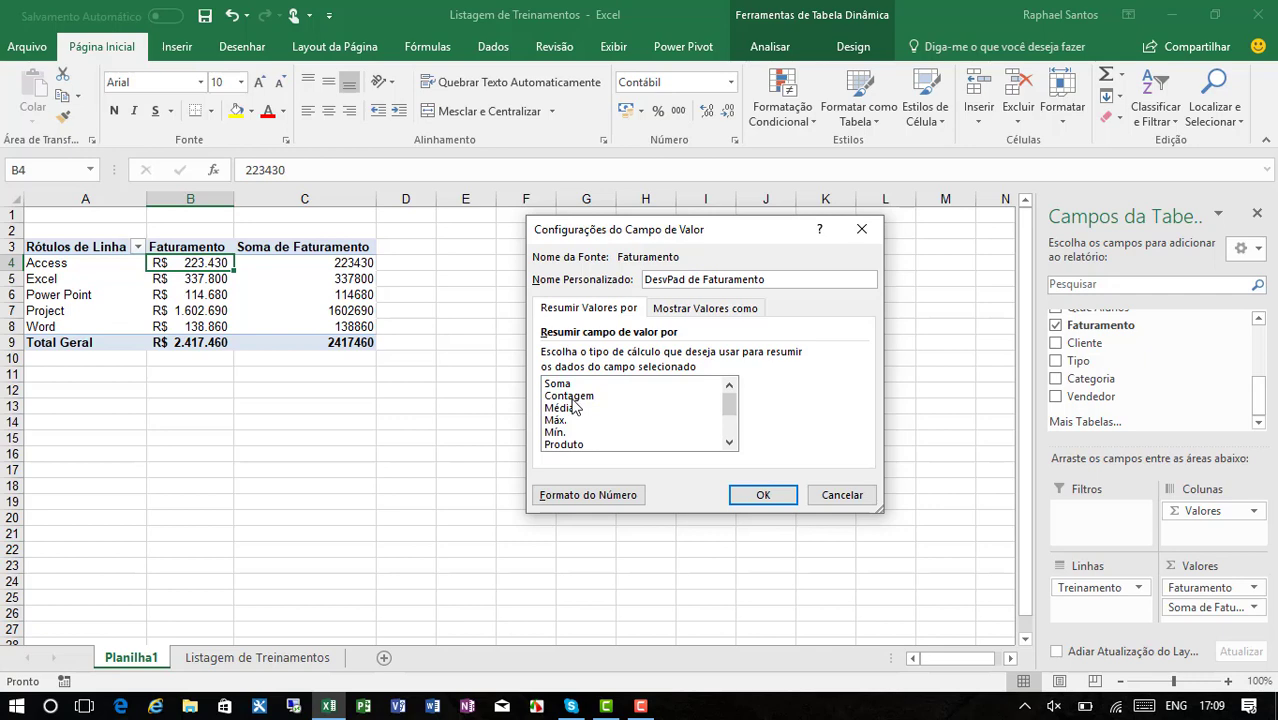
pyautogui.click(573, 398)
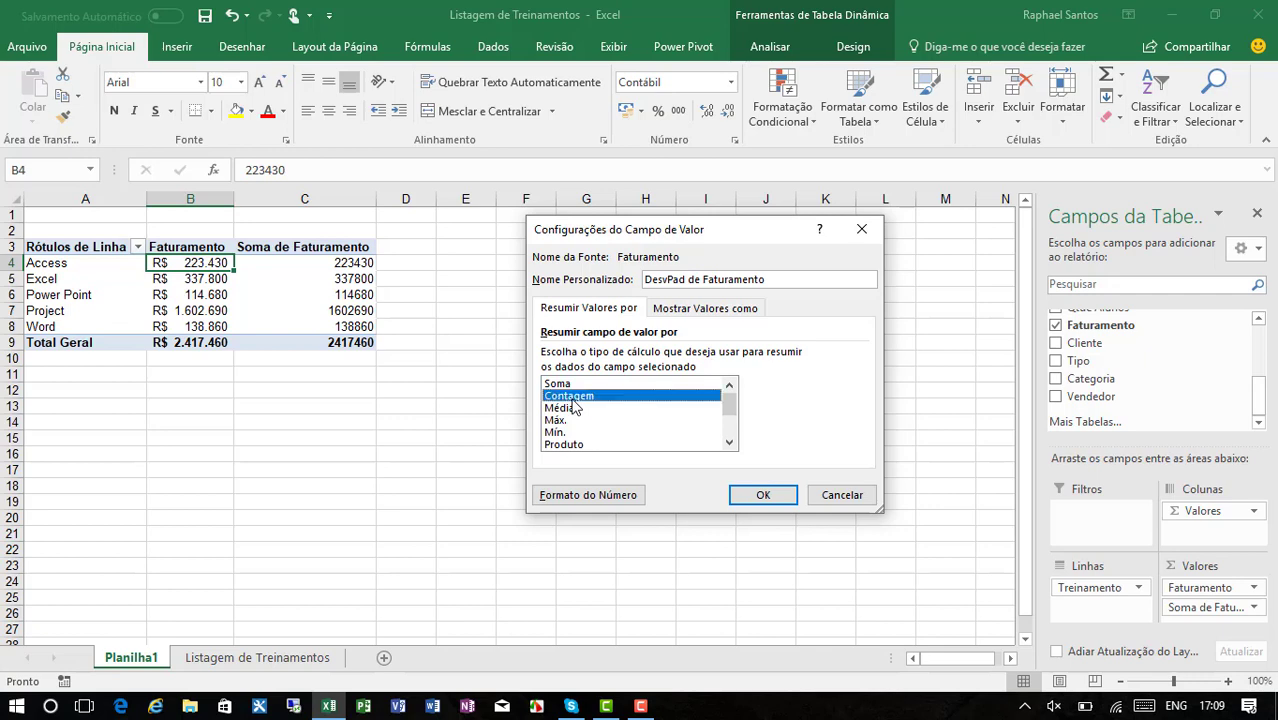
# - Format the count field's values as Número with 0 decimal places and the thousands separator
pyautogui.click(593, 495)
pyautogui.click(482, 247)
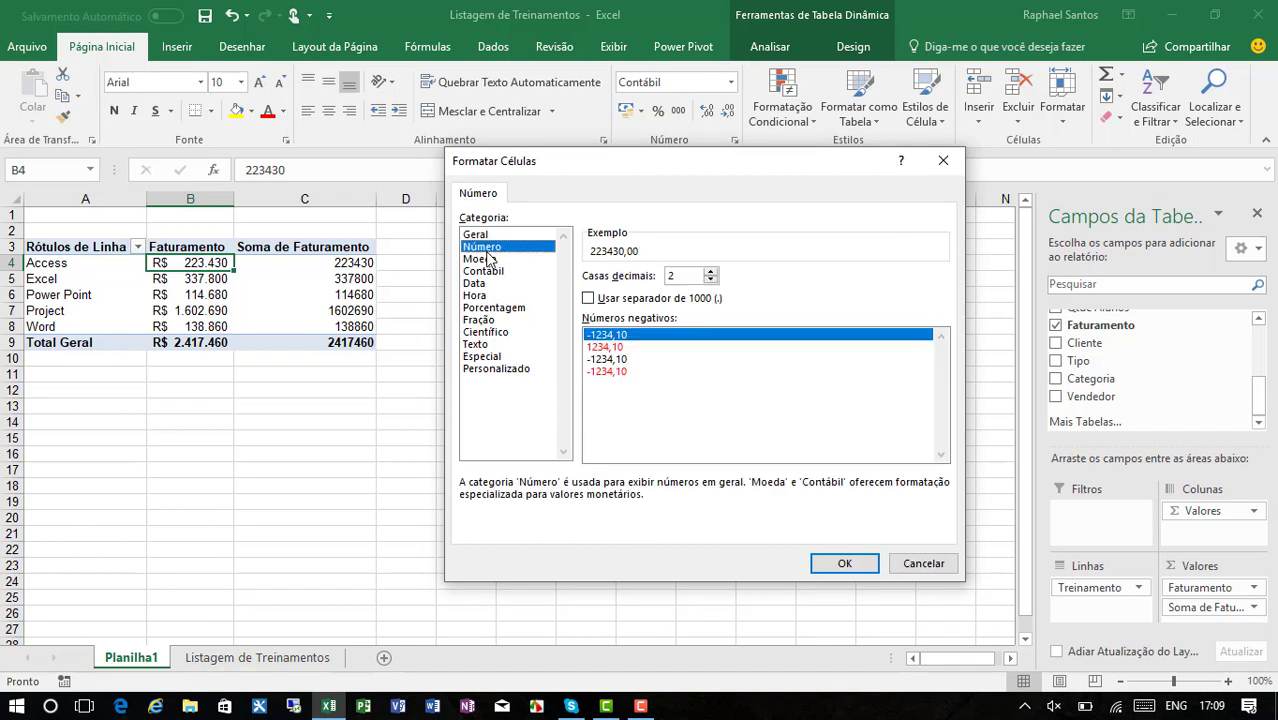
pyautogui.click(710, 279)
pyautogui.click(710, 279)
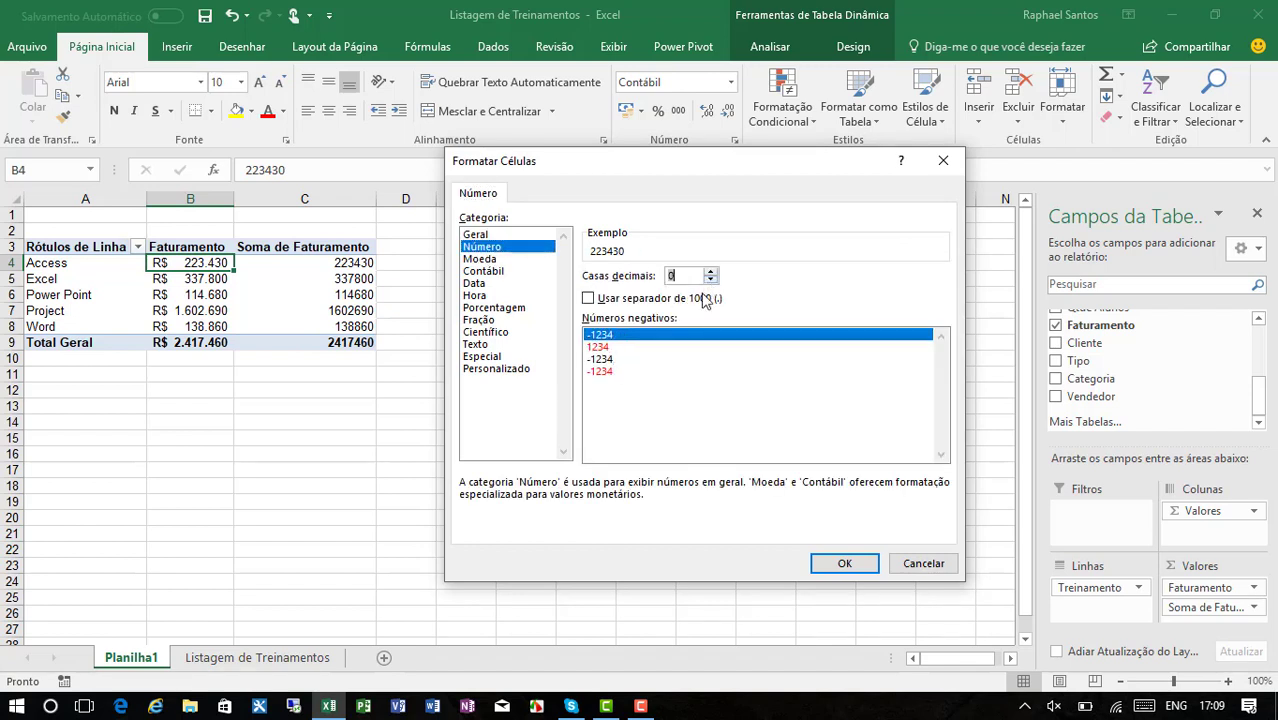
pyautogui.click(642, 299)
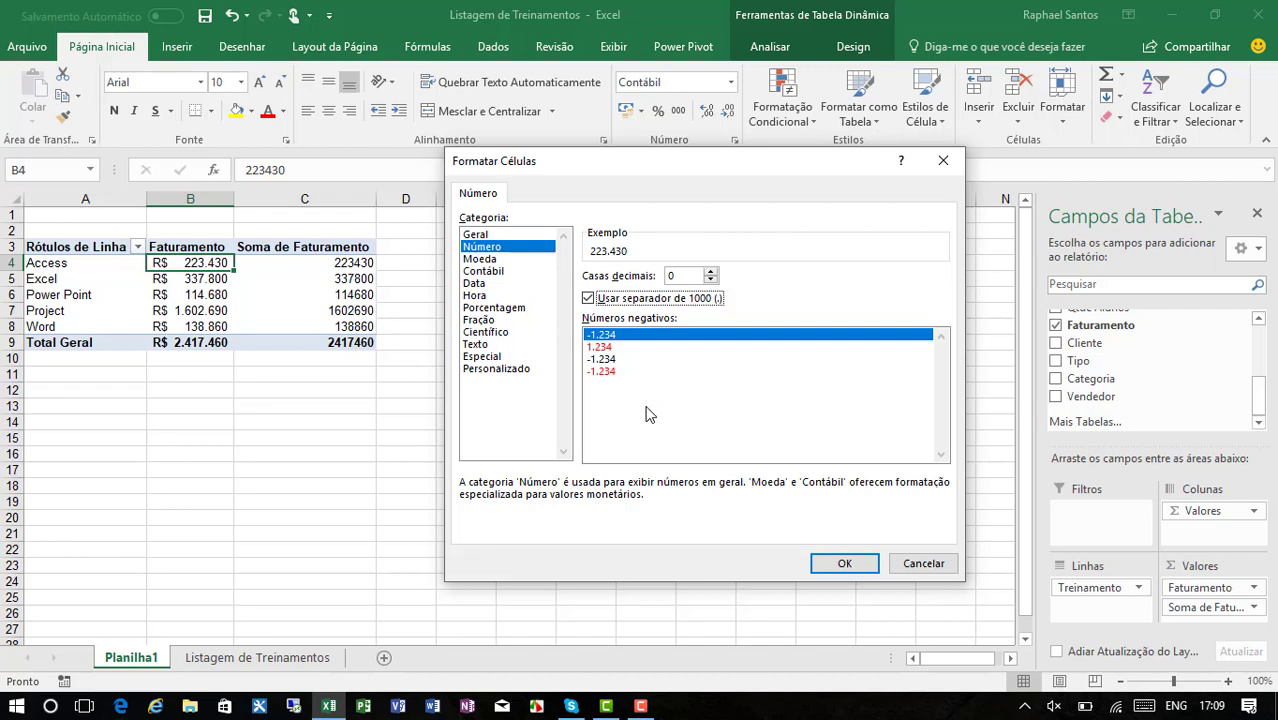
pyautogui.click(845, 563)
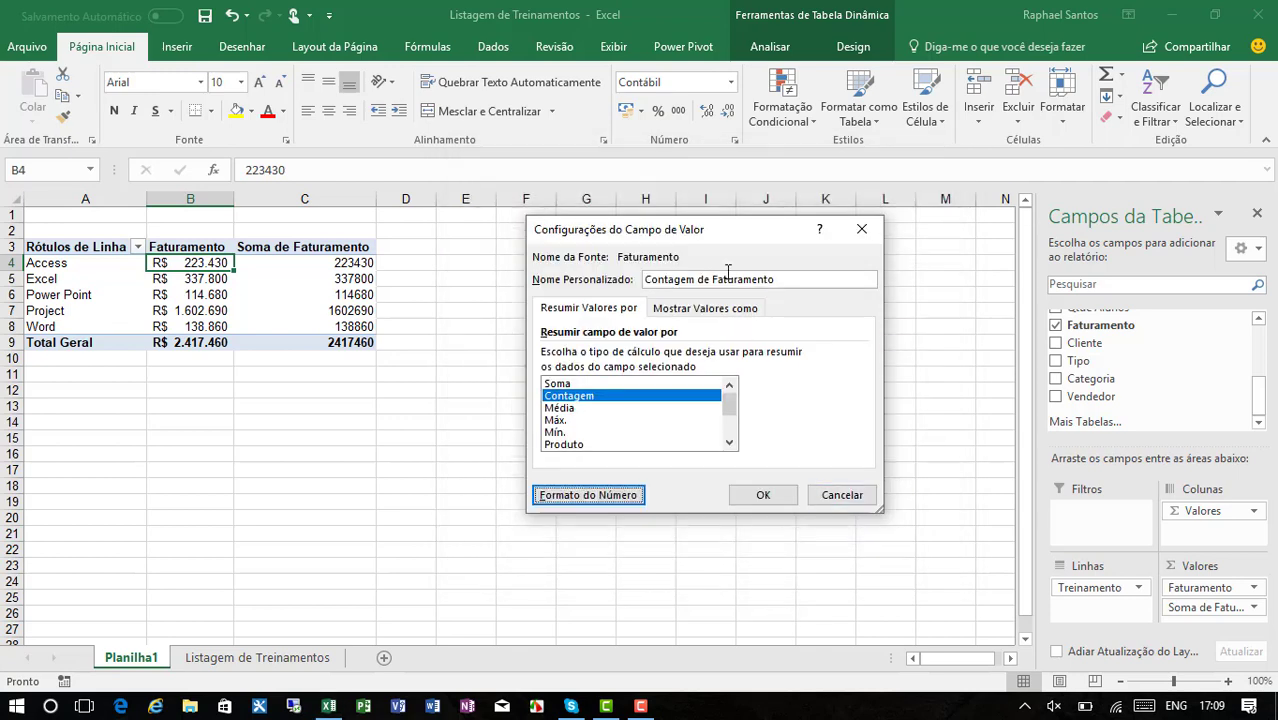
# - Replace the count field's custom name with Número de Turmas
pyautogui.moveTo(803, 282); pyautogui.dragTo(642, 281)
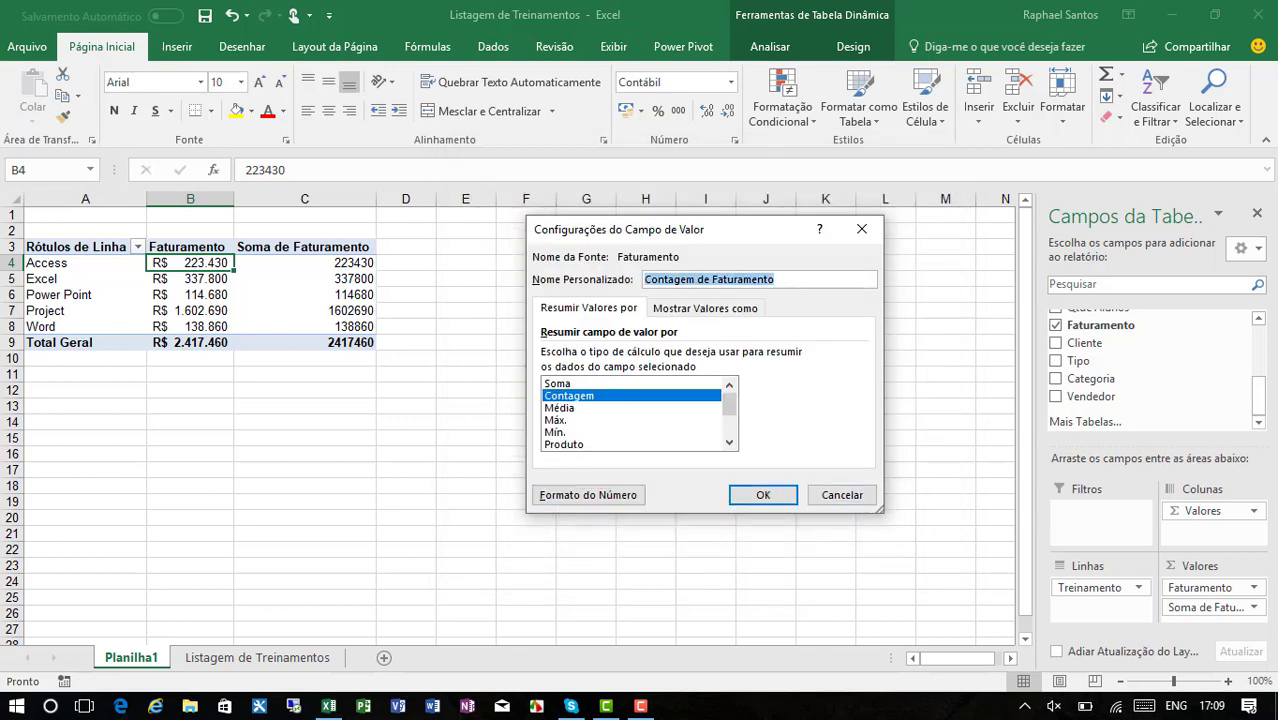
pyautogui.write('N')
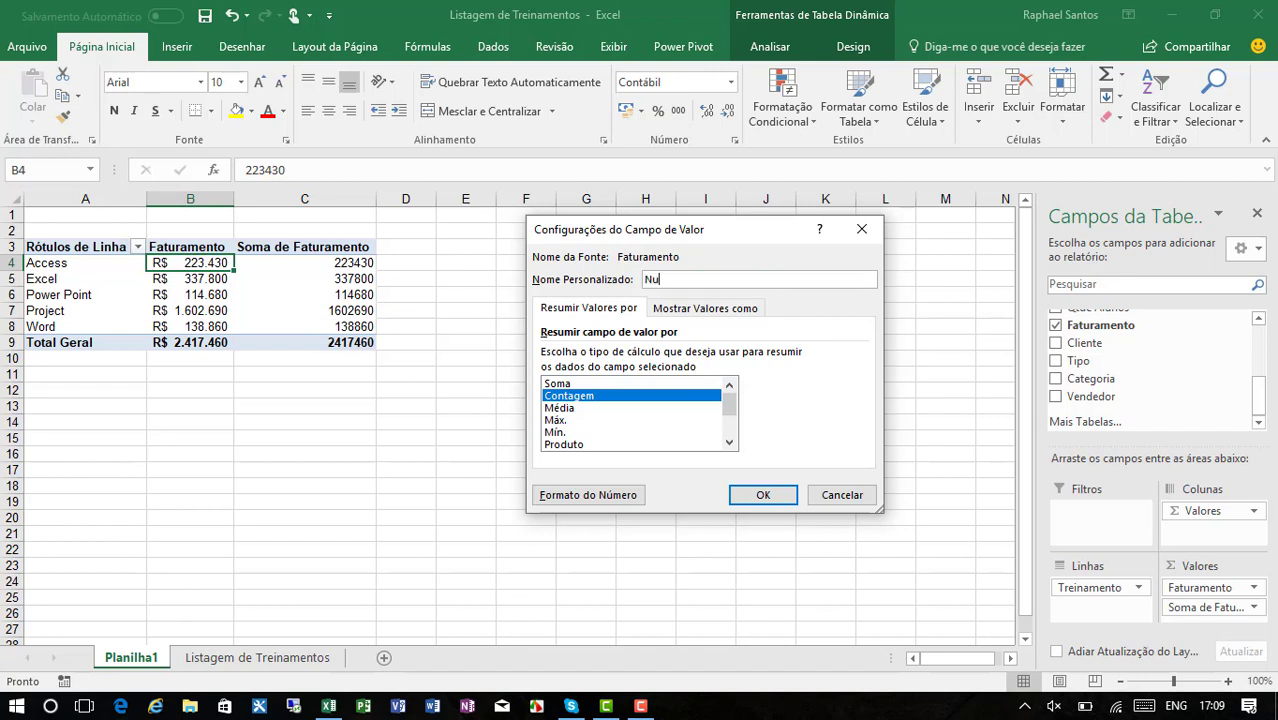
pyautogui.write('úmero de Turmas')
# - Replace the word Número with Qtde in the custom name, making it Qtde de Turmas, and apply the value field settings
pyautogui.hotkey('ctrl', 'Left')
pyautogui.press('Left')
pyautogui.press('Left')
pyautogui.press('Left')
pyautogui.press('Left')
pyautogui.hotkey('shift', 'Left')
pyautogui.hotkey('shift', 'Left')
pyautogui.hotkey('shift', 'Left')
pyautogui.hotkey('shift', 'Left')
pyautogui.hotkey('shift', 'Left')
pyautogui.hotkey('shift', 'Left')
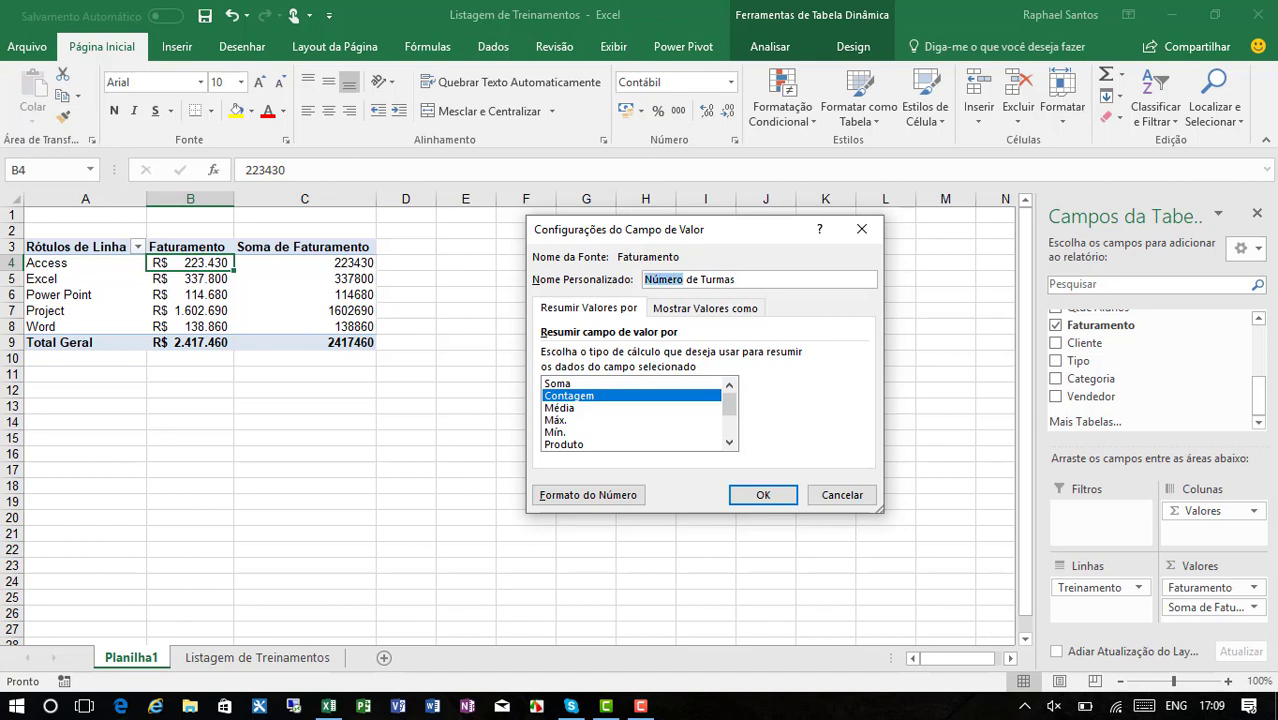
pyautogui.write('Qtde')
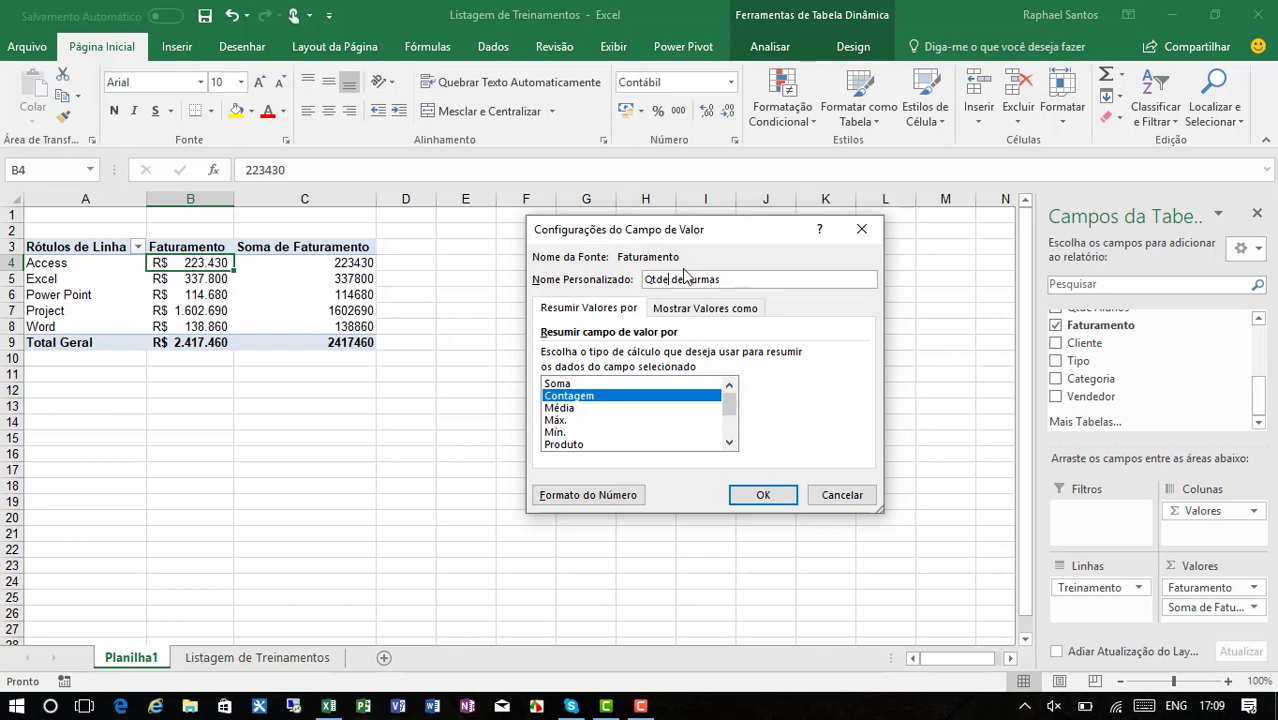
pyautogui.click(785, 507)
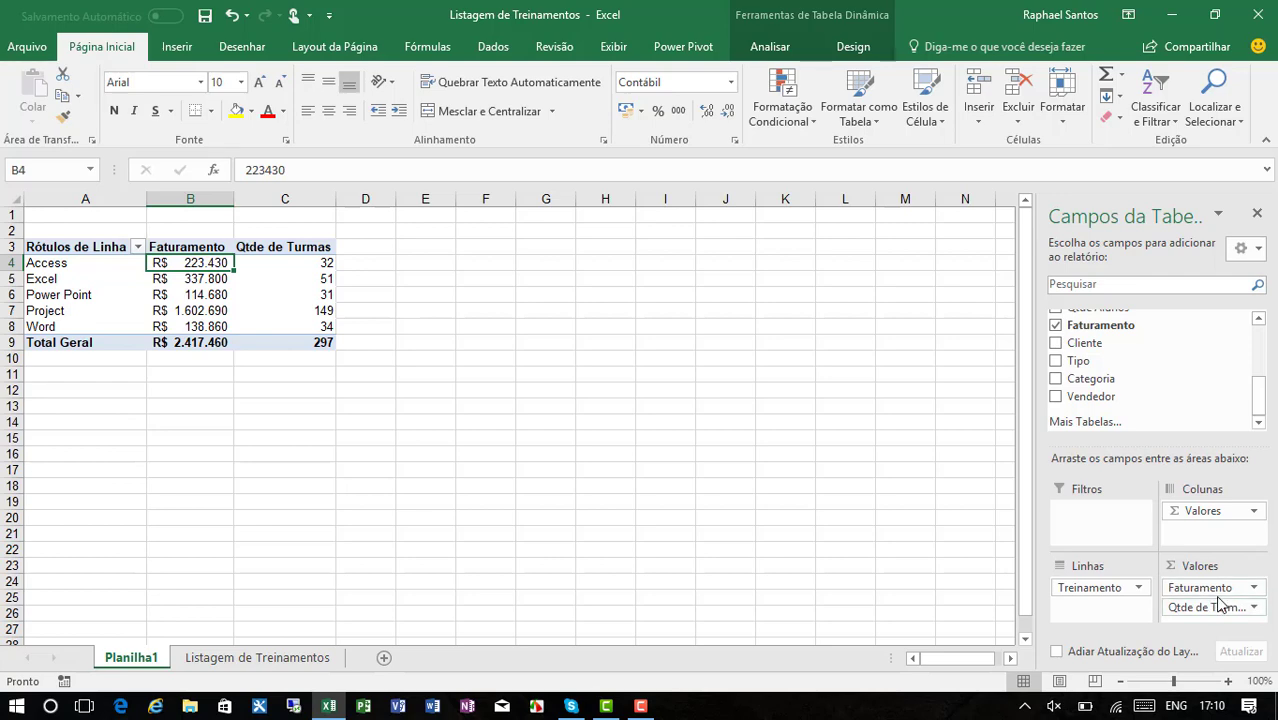
# - Check the custom name and summary function in the Faturamento value field's settings, leaving them without changes
pyautogui.click(1212, 589)
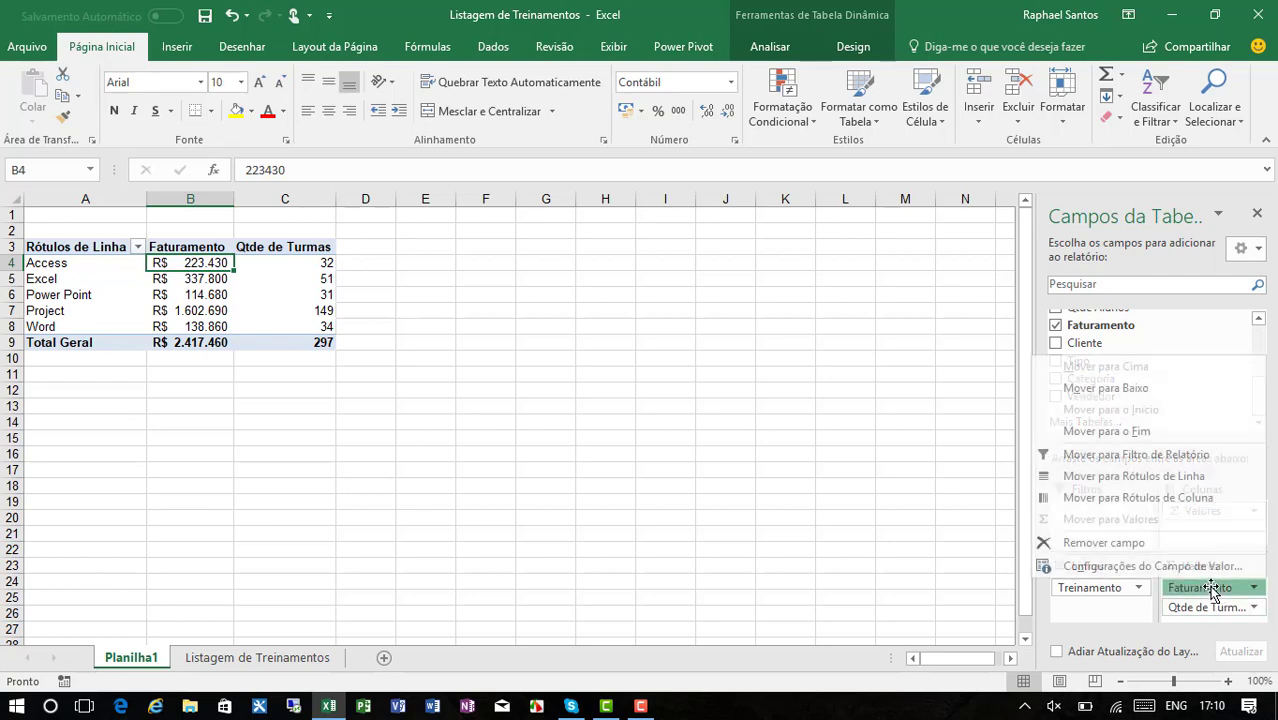
pyautogui.click(1147, 568)
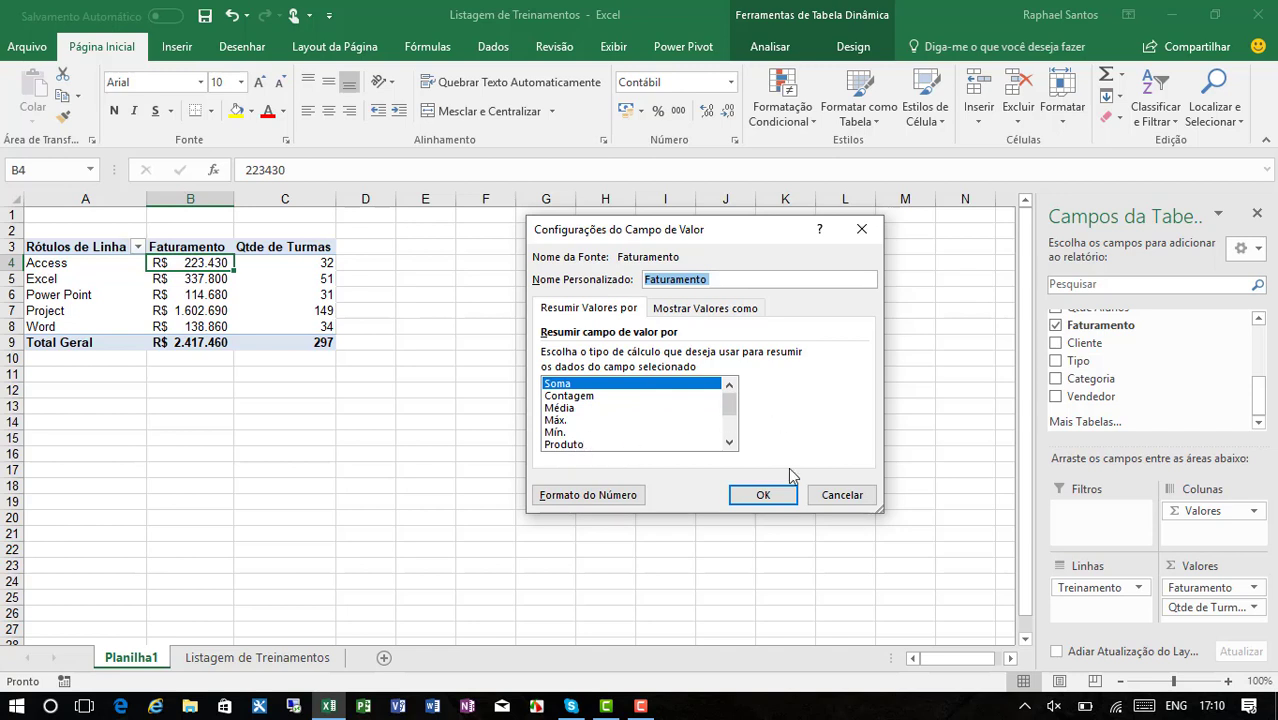
pyautogui.click(840, 498)
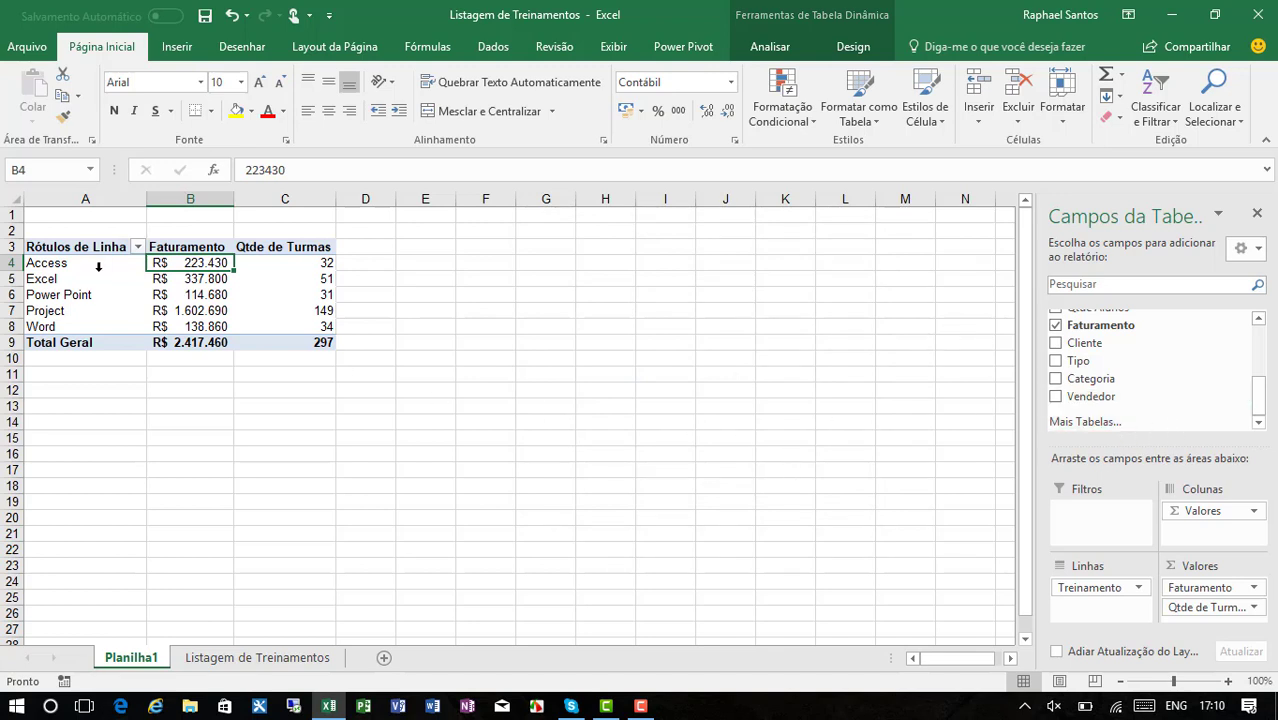
# - Add the Nível field to the pivot table's rows beneath Treinamento
pyautogui.moveTo(100, 262); pyautogui.dragTo(91, 324)
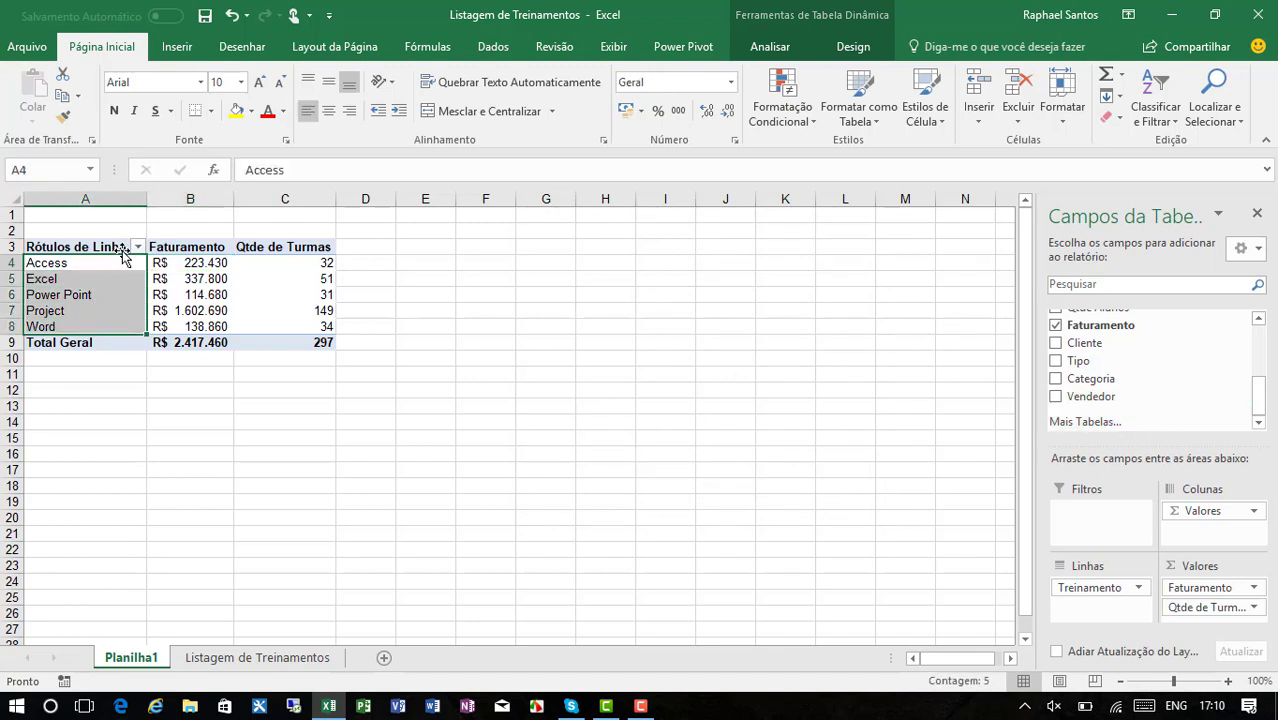
pyautogui.click(118, 262)
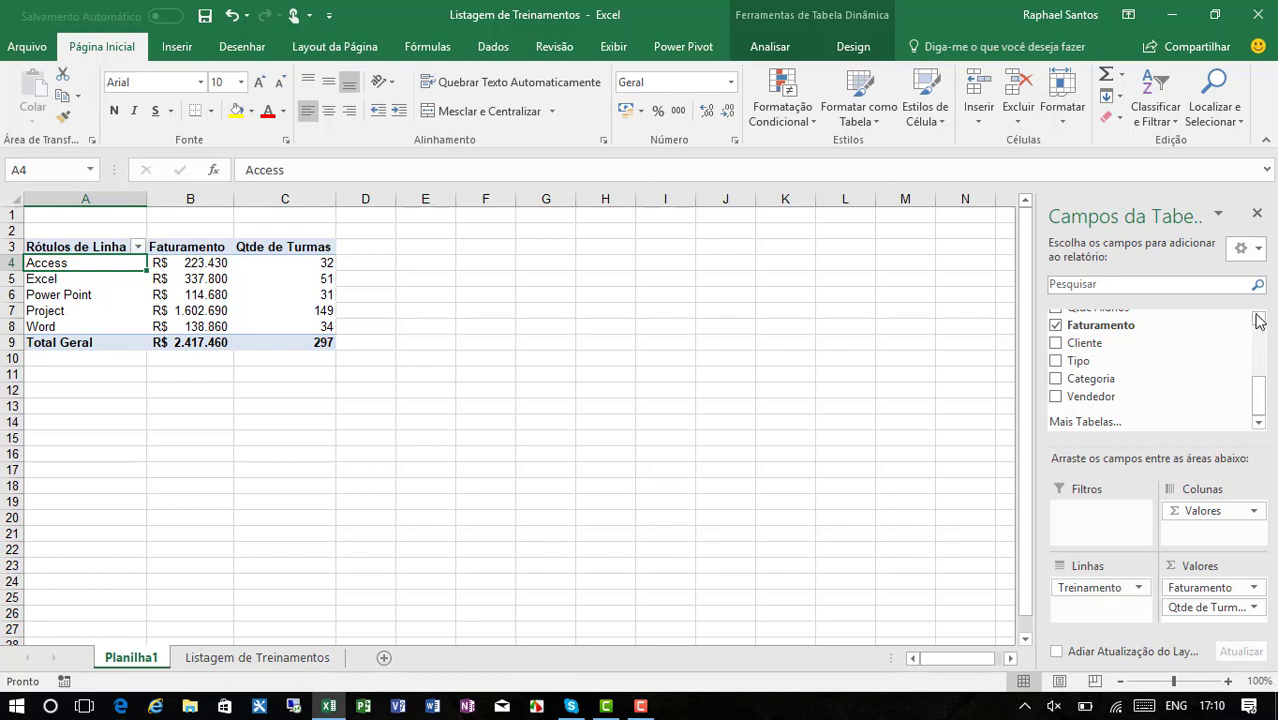
pyautogui.moveTo(1262, 326); pyautogui.dragTo(1262, 326)
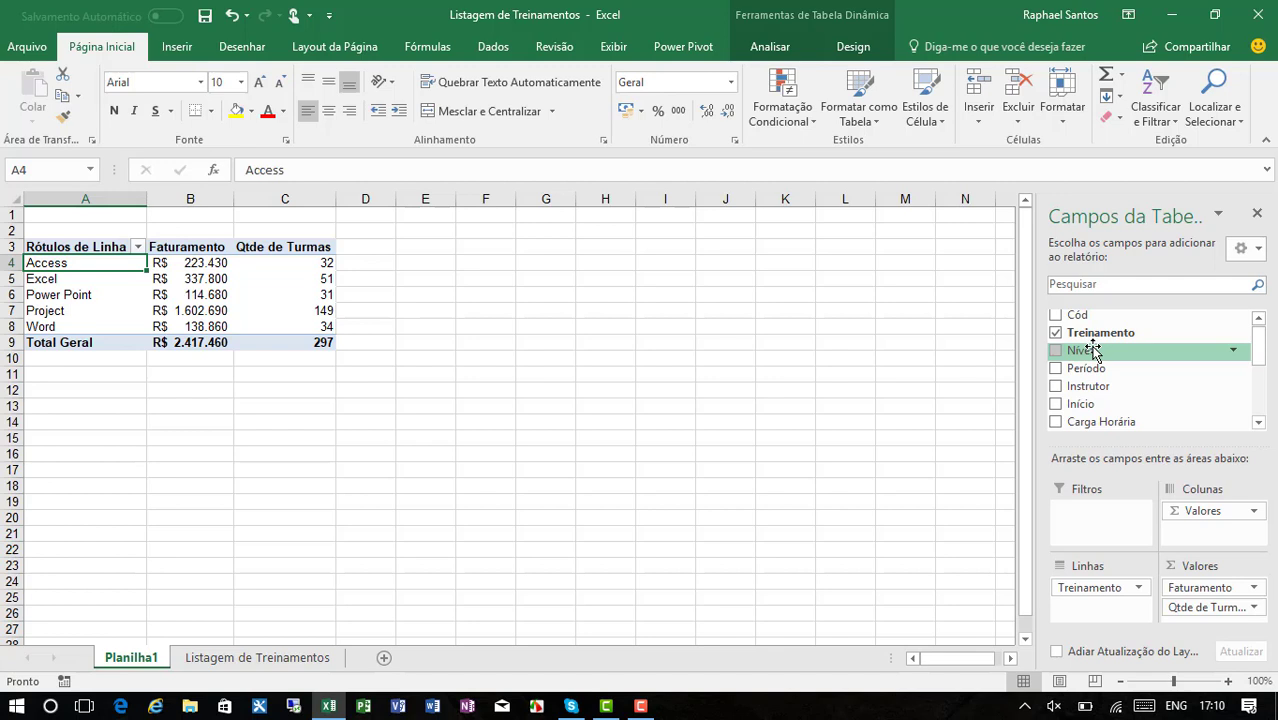
pyautogui.moveTo(1093, 350); pyautogui.dragTo(1118, 612)
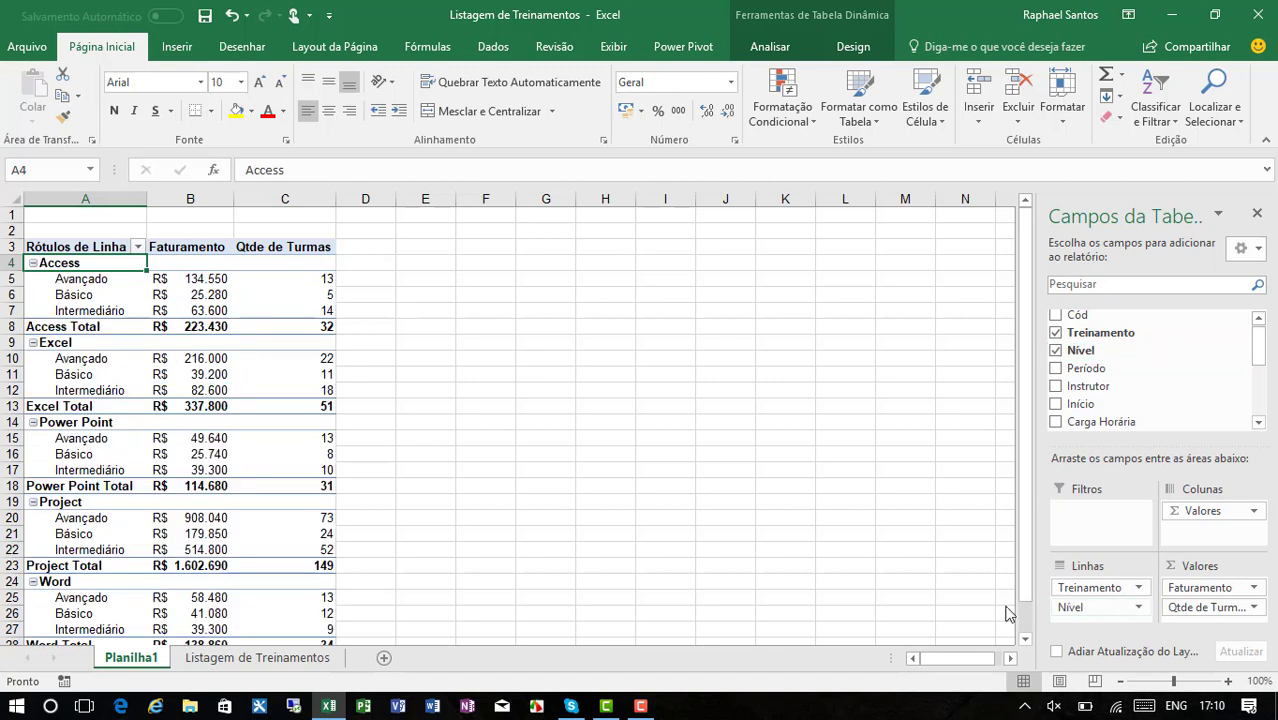
# - Change the pivot table's report layout to Mostrar em Formato Compacto
pyautogui.click(772, 50)
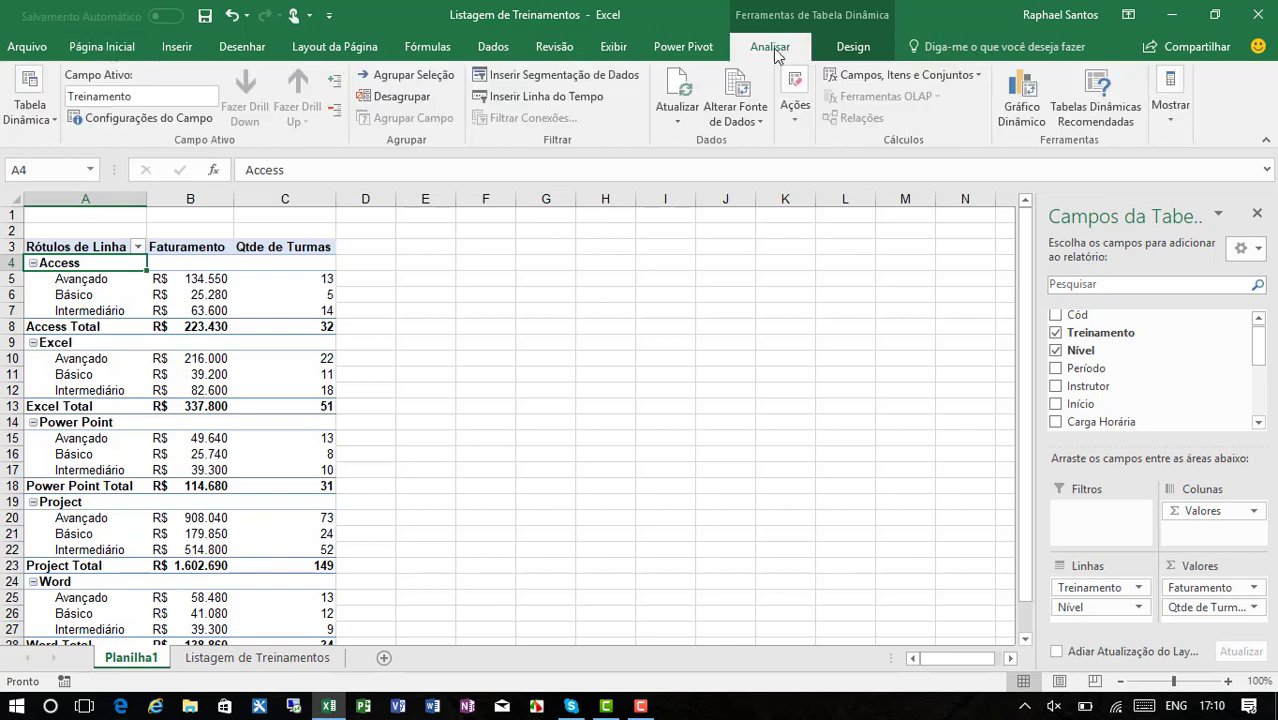
pyautogui.click(845, 50)
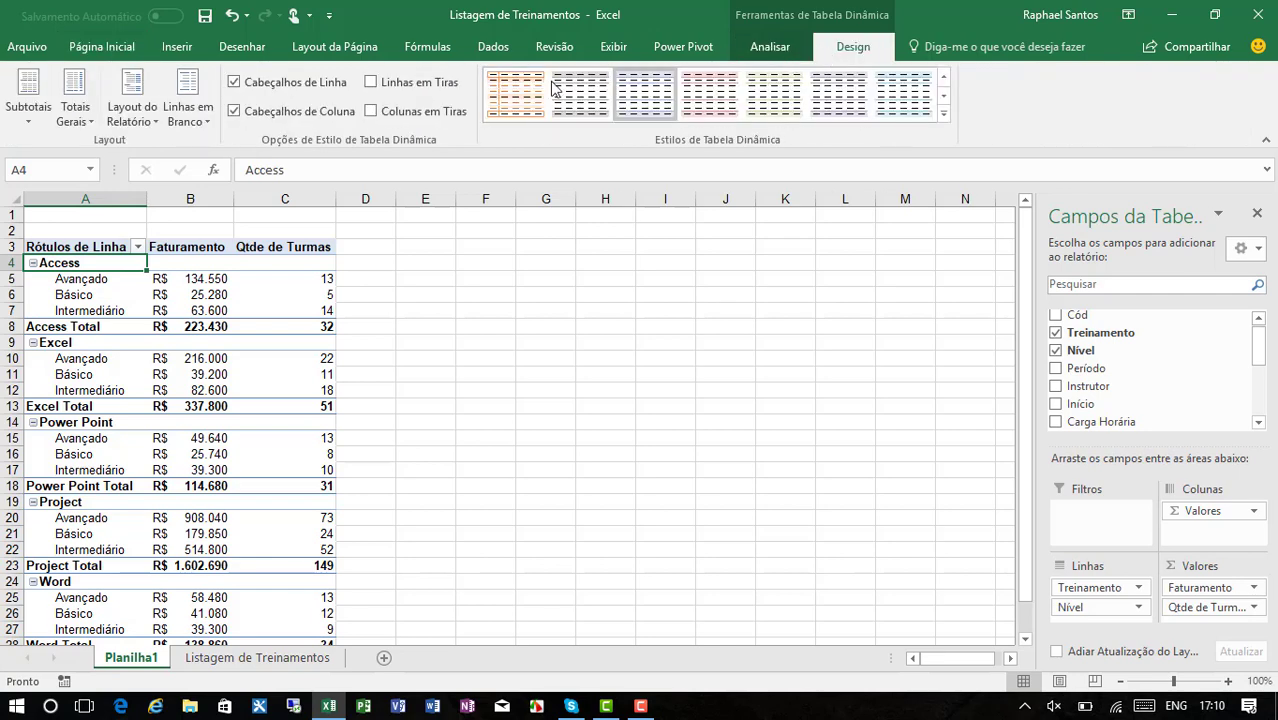
pyautogui.click(133, 105)
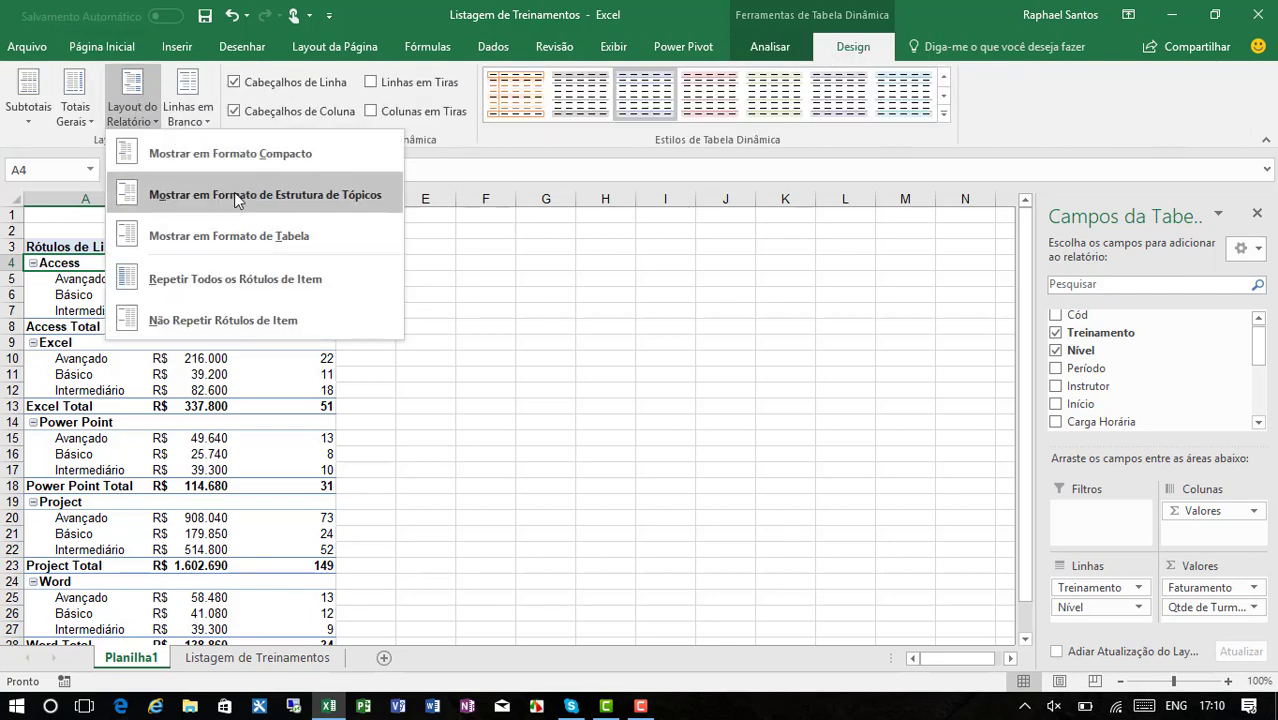
pyautogui.click(253, 155)
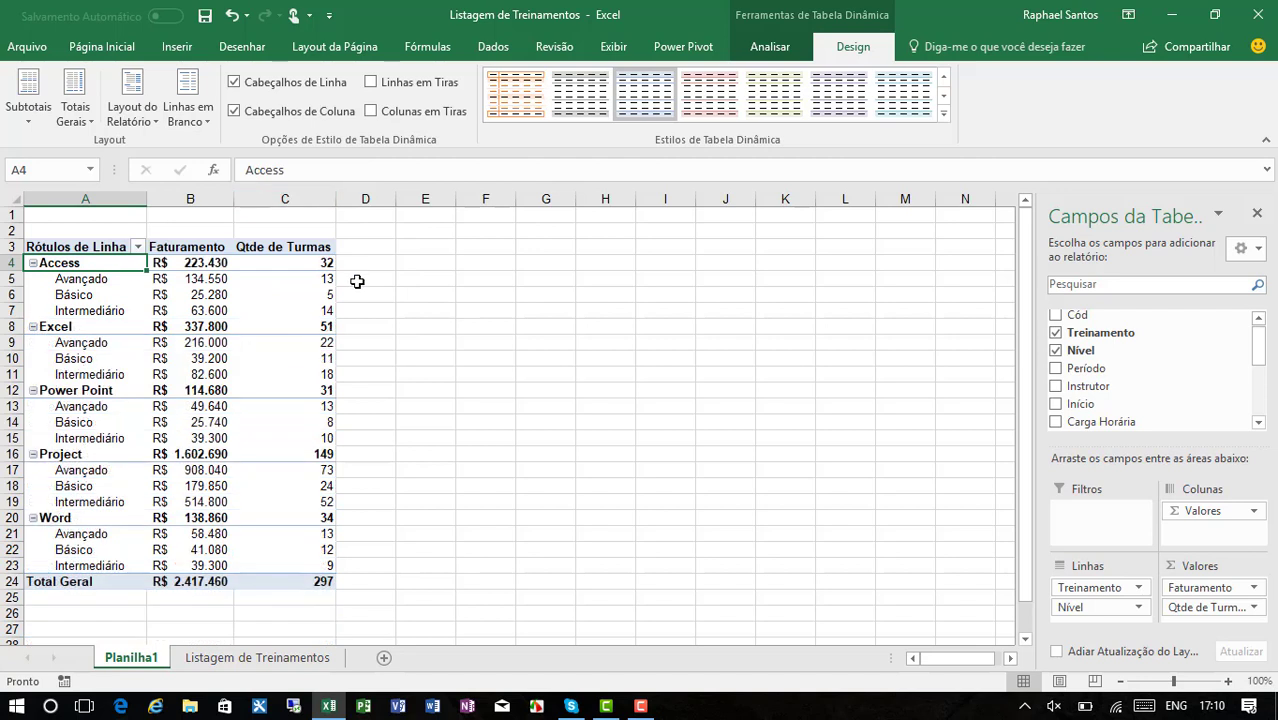
# - Check the Faturamento and Qtde de Turmas values of the Access levels against the Access subtotals
pyautogui.click(107, 281)
pyautogui.click(107, 296)
pyautogui.click(110, 312)
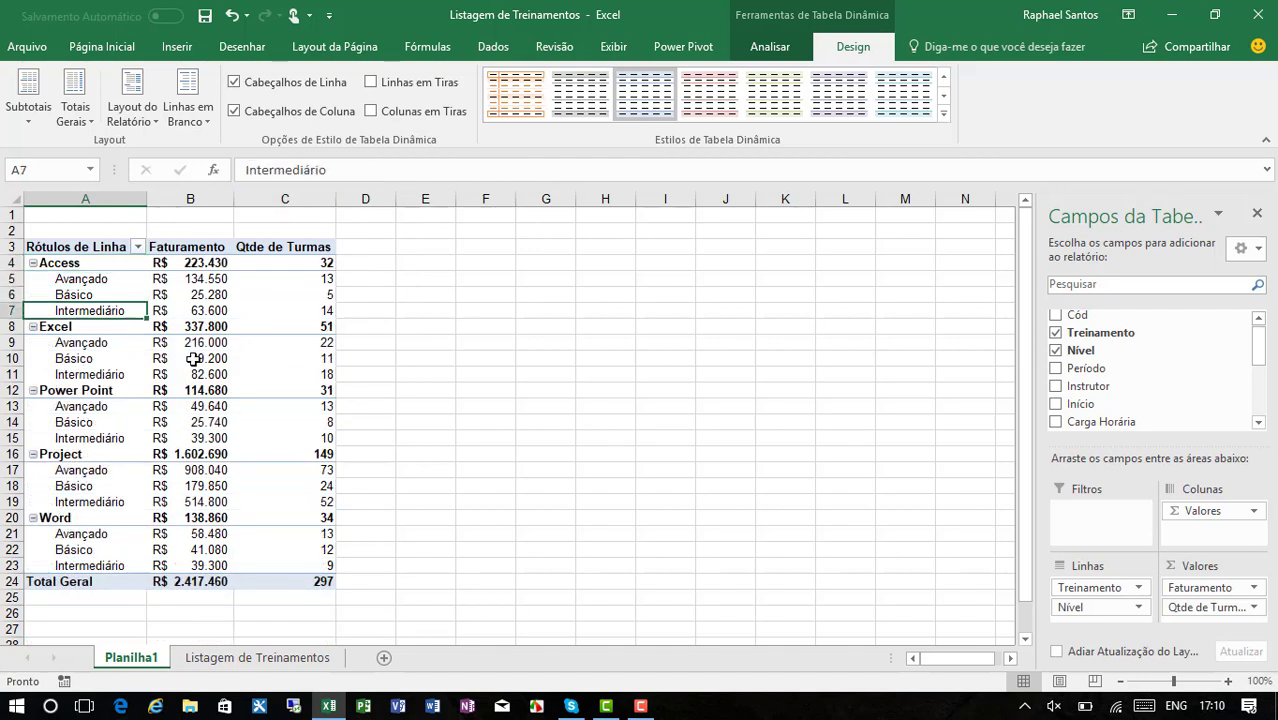
pyautogui.moveTo(213, 279); pyautogui.dragTo(211, 311)
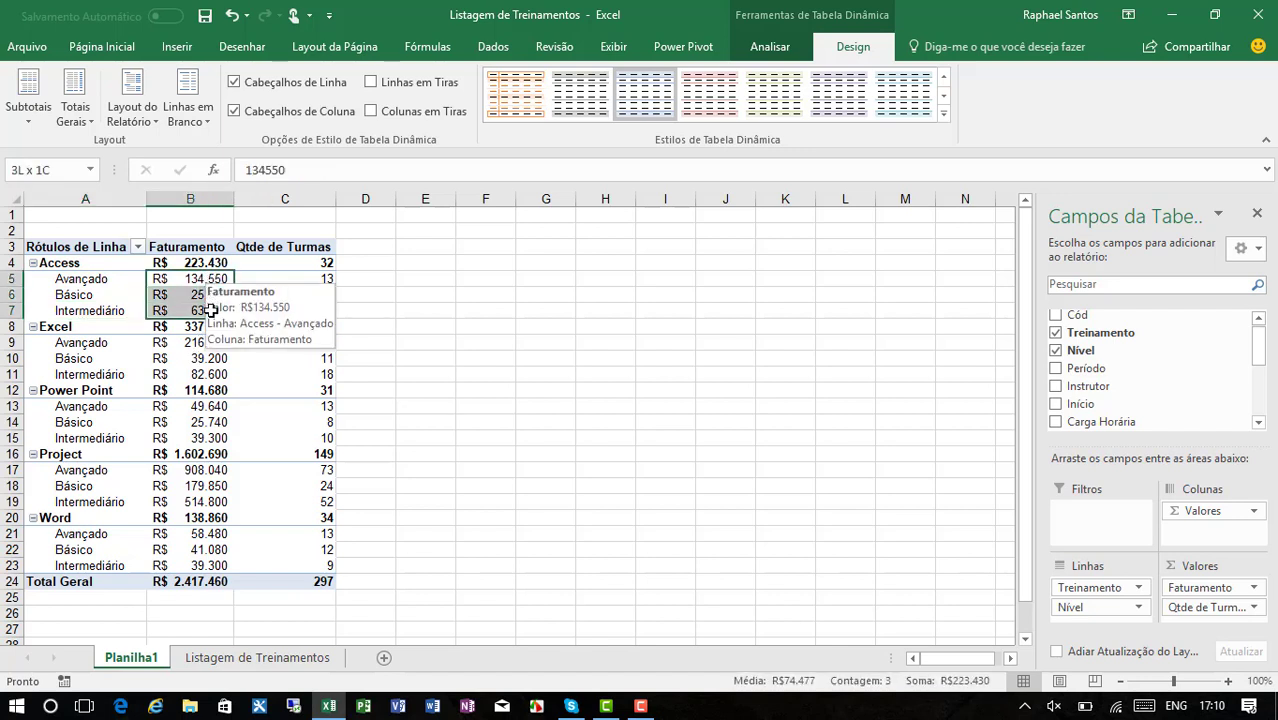
pyautogui.click(212, 264)
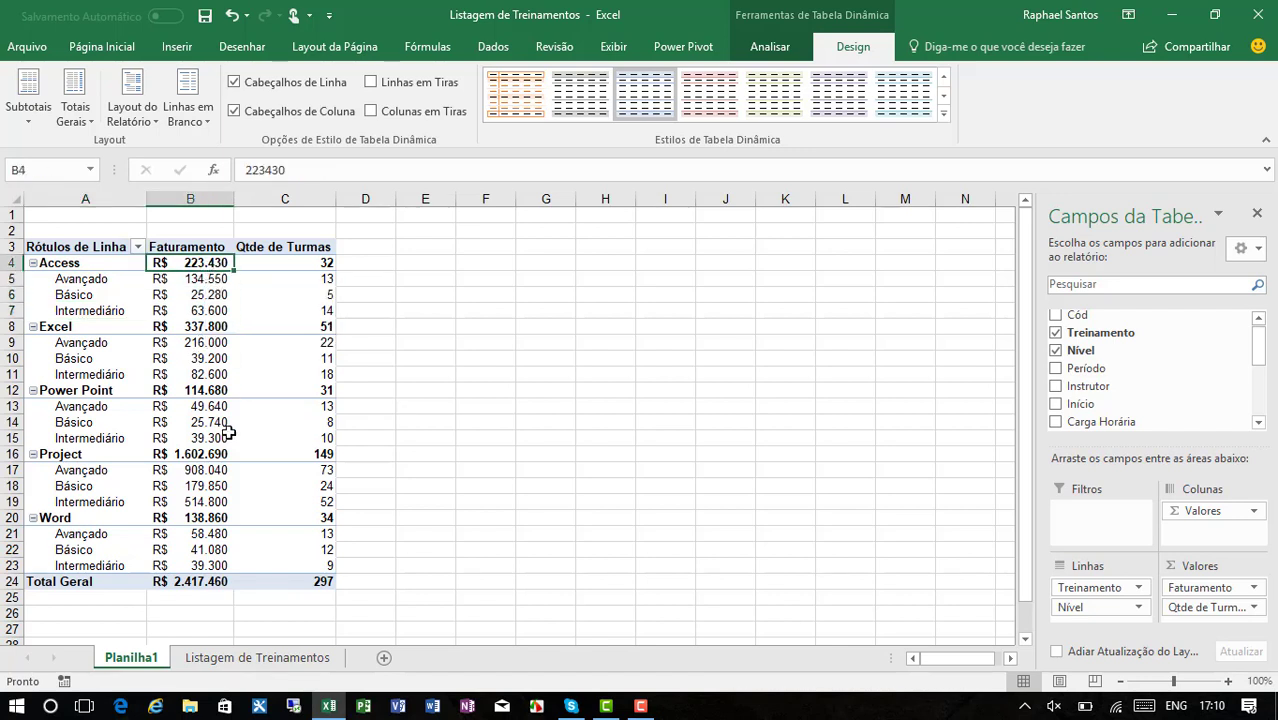
pyautogui.moveTo(328, 280); pyautogui.dragTo(326, 312)
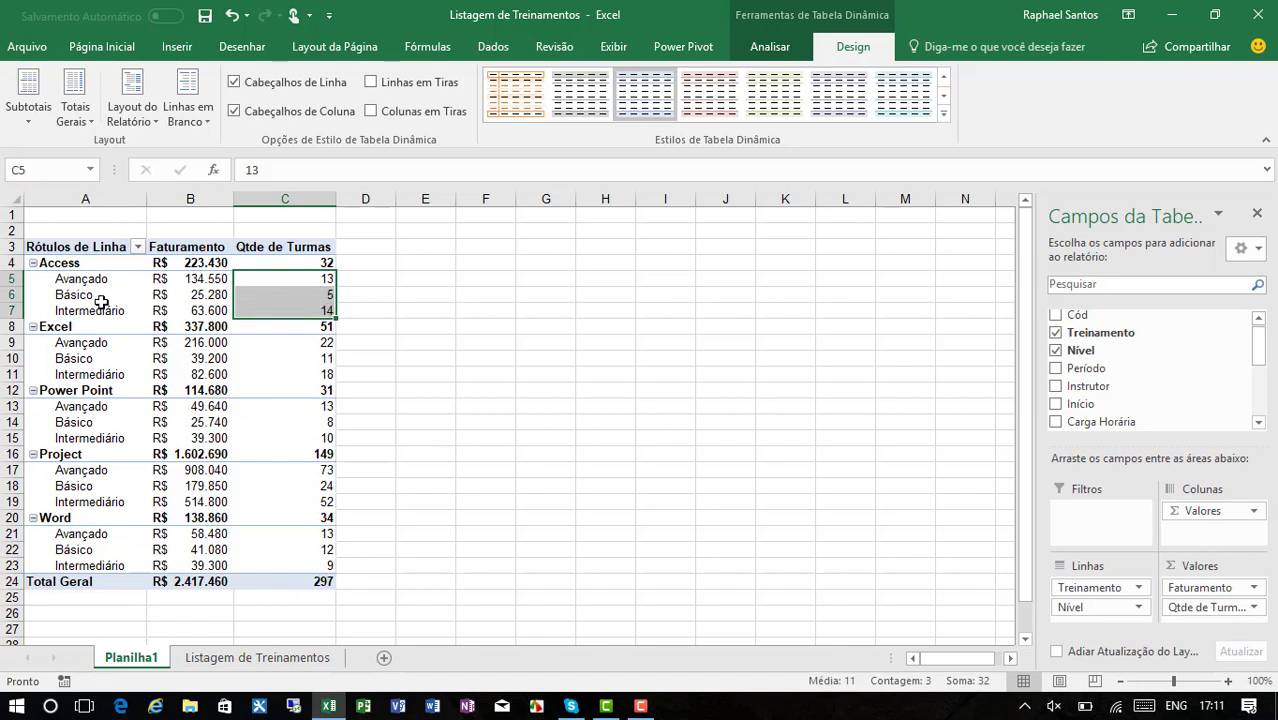
pyautogui.click(320, 262)
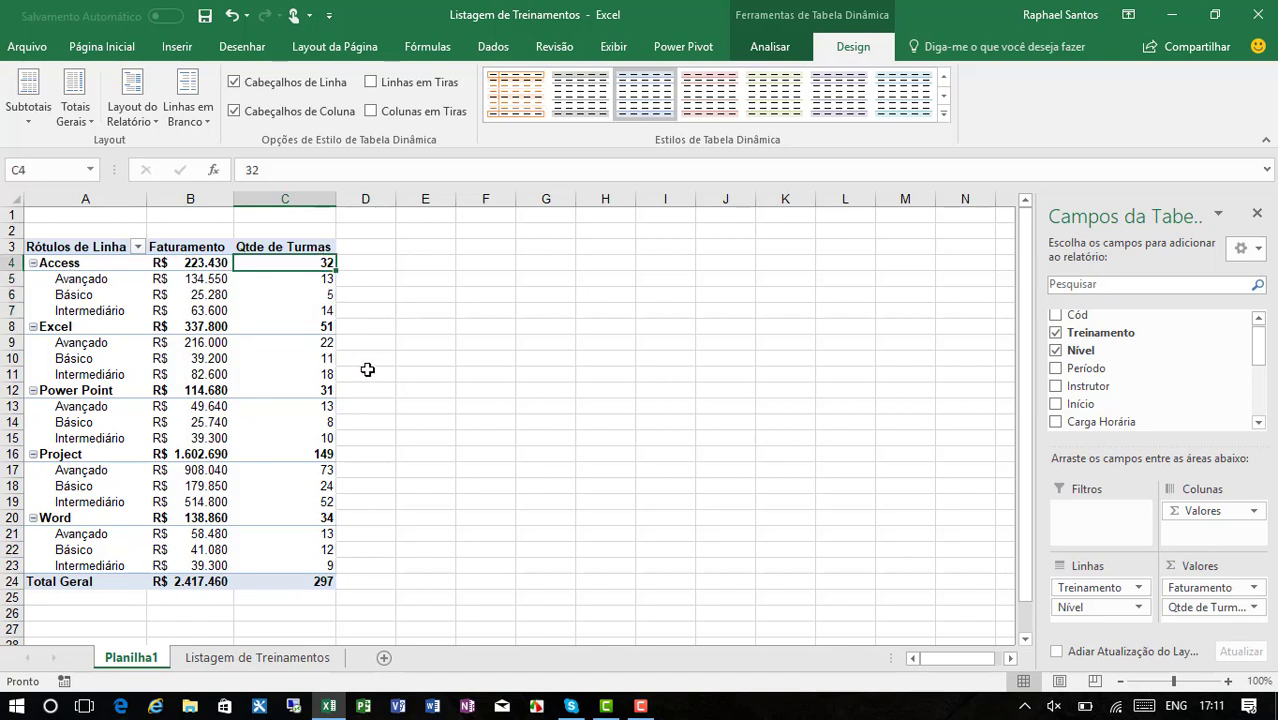
# - Examine how the Nível labels are nested and ordered beneath the Access and Excel trainings
pyautogui.moveTo(205, 410)
pyautogui.moveTo(80, 279); pyautogui.dragTo(90, 311)
pyautogui.moveTo(233, 437)
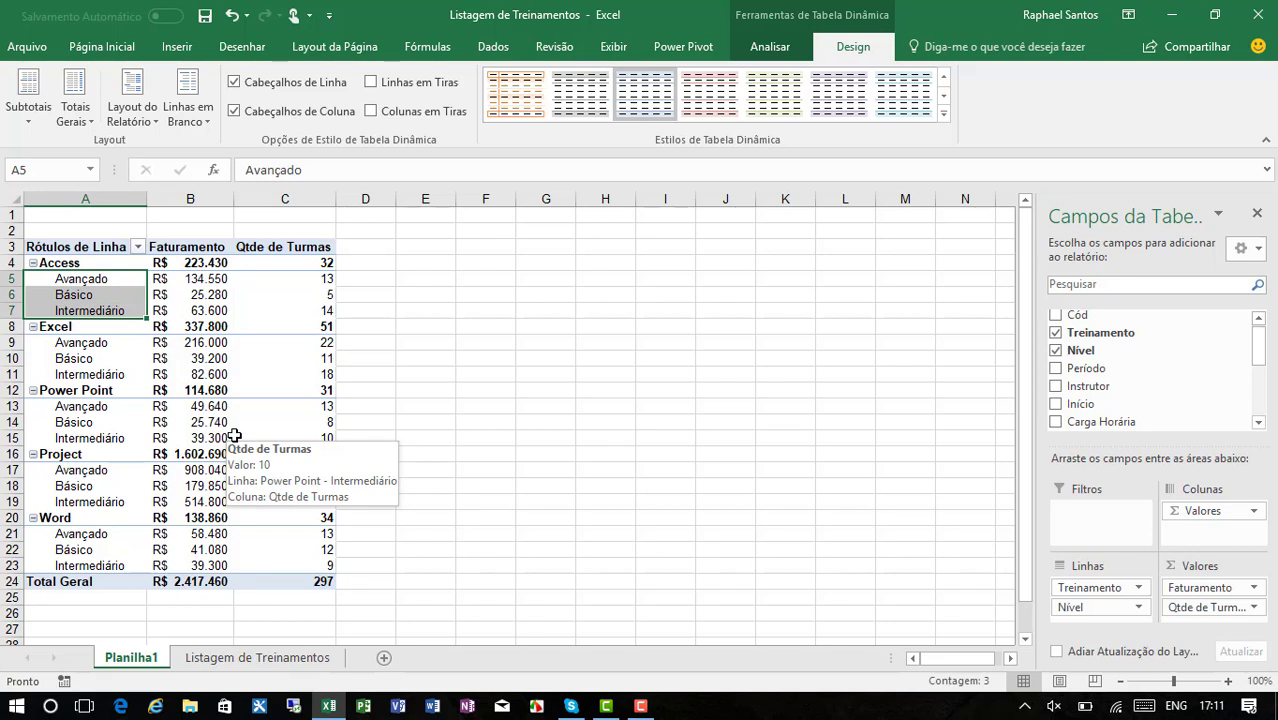
pyautogui.click(95, 342)
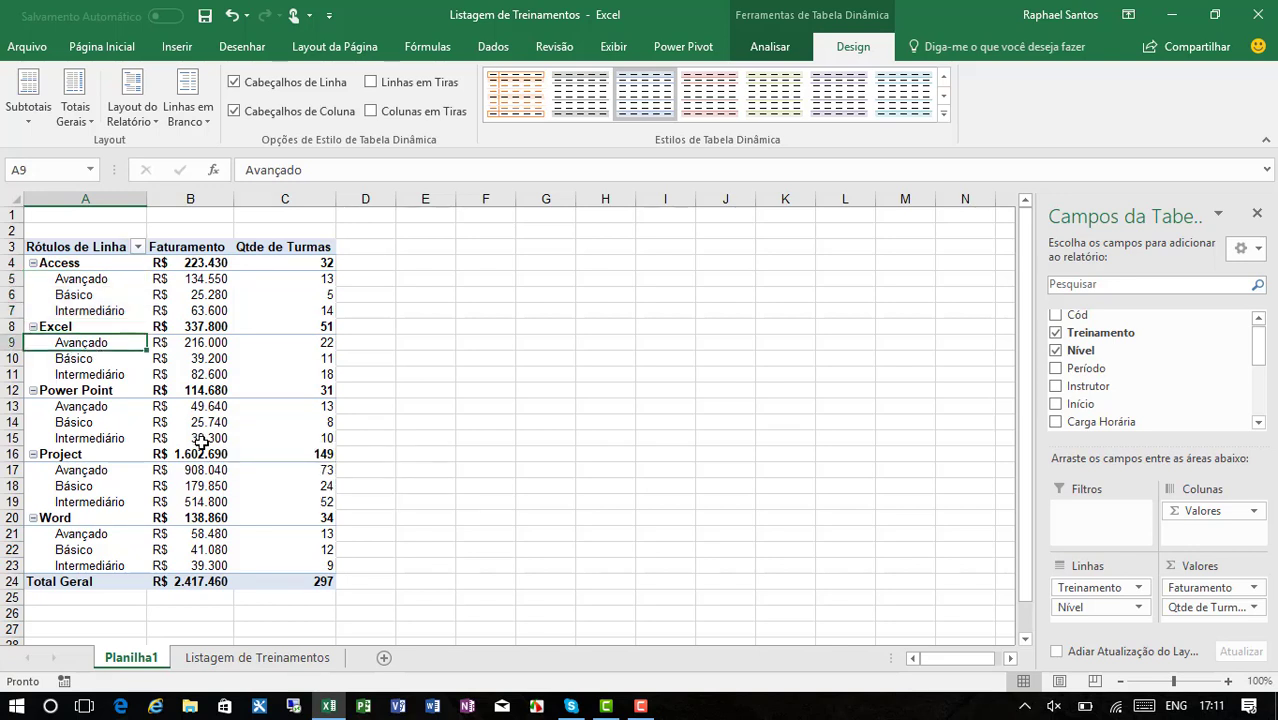
pyautogui.moveTo(201, 441)
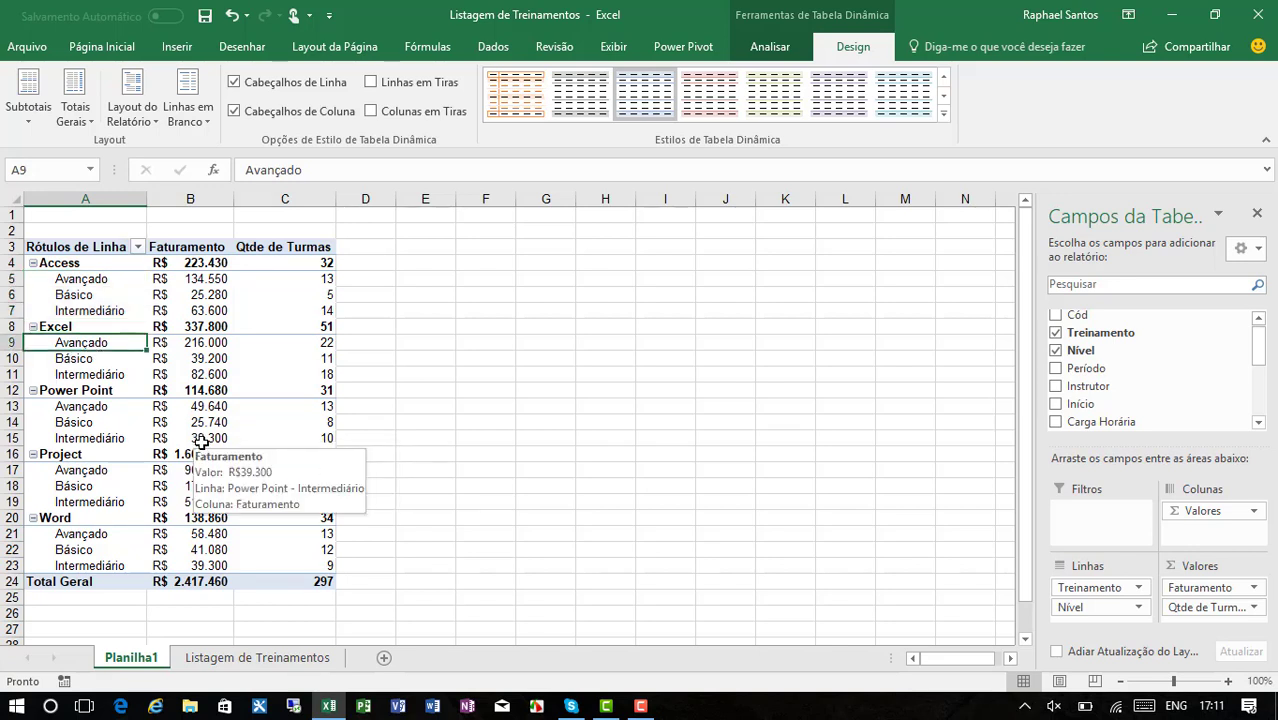
pyautogui.click(92, 266)
pyautogui.click(108, 283)
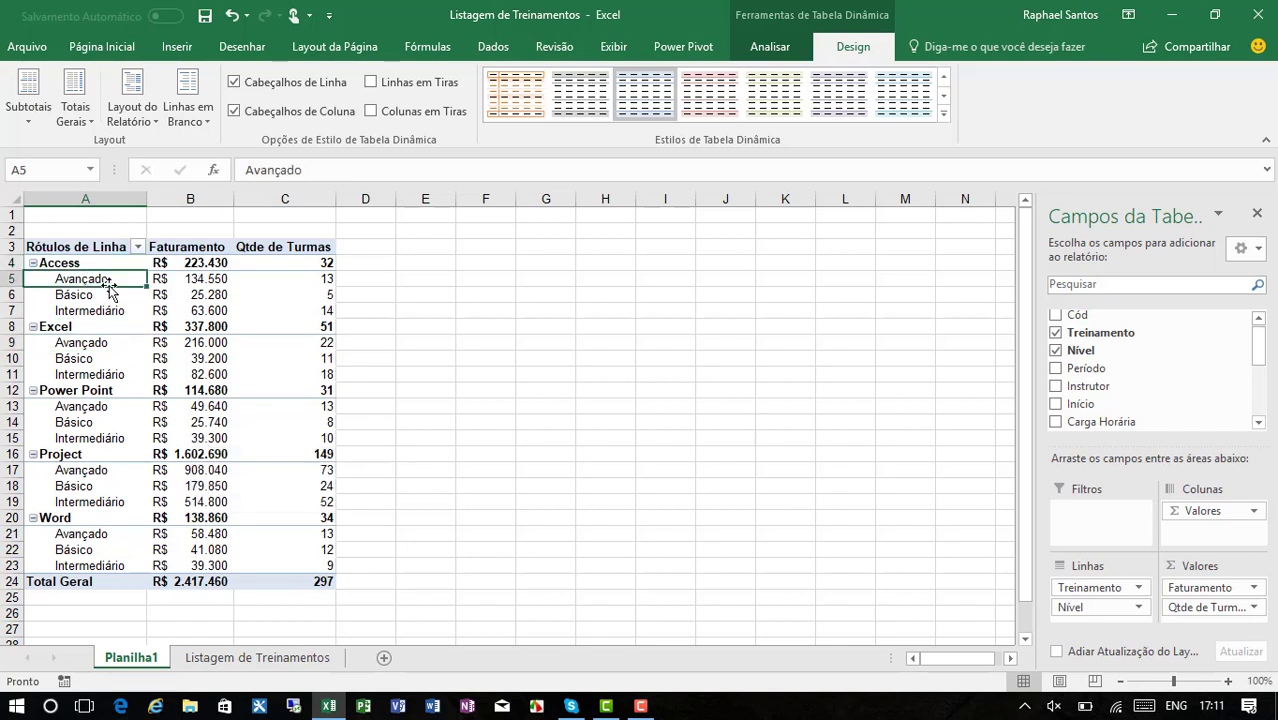
pyautogui.click(105, 294)
pyautogui.click(108, 280)
pyautogui.click(100, 312)
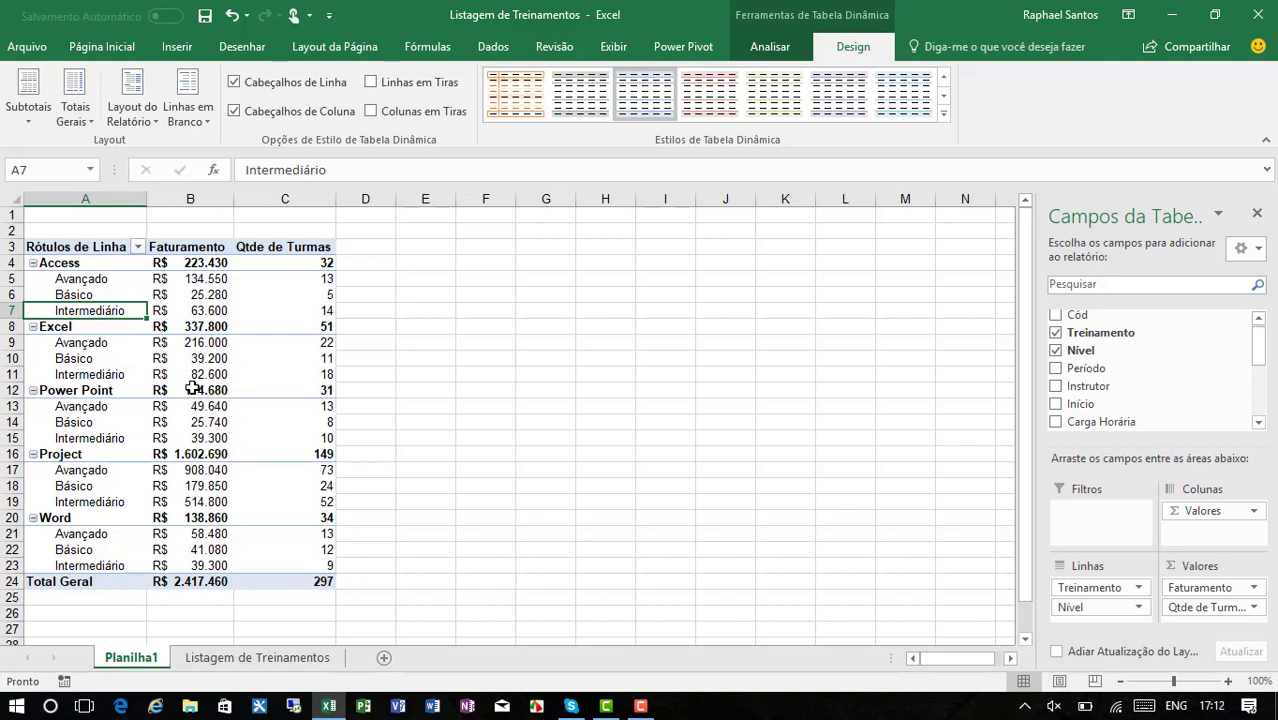
# - Replace Nível with the Período field beneath Treinamento in the pivot table's rows
pyautogui.moveTo(192, 389)
pyautogui.moveTo(1082, 607); pyautogui.dragTo(892, 566)
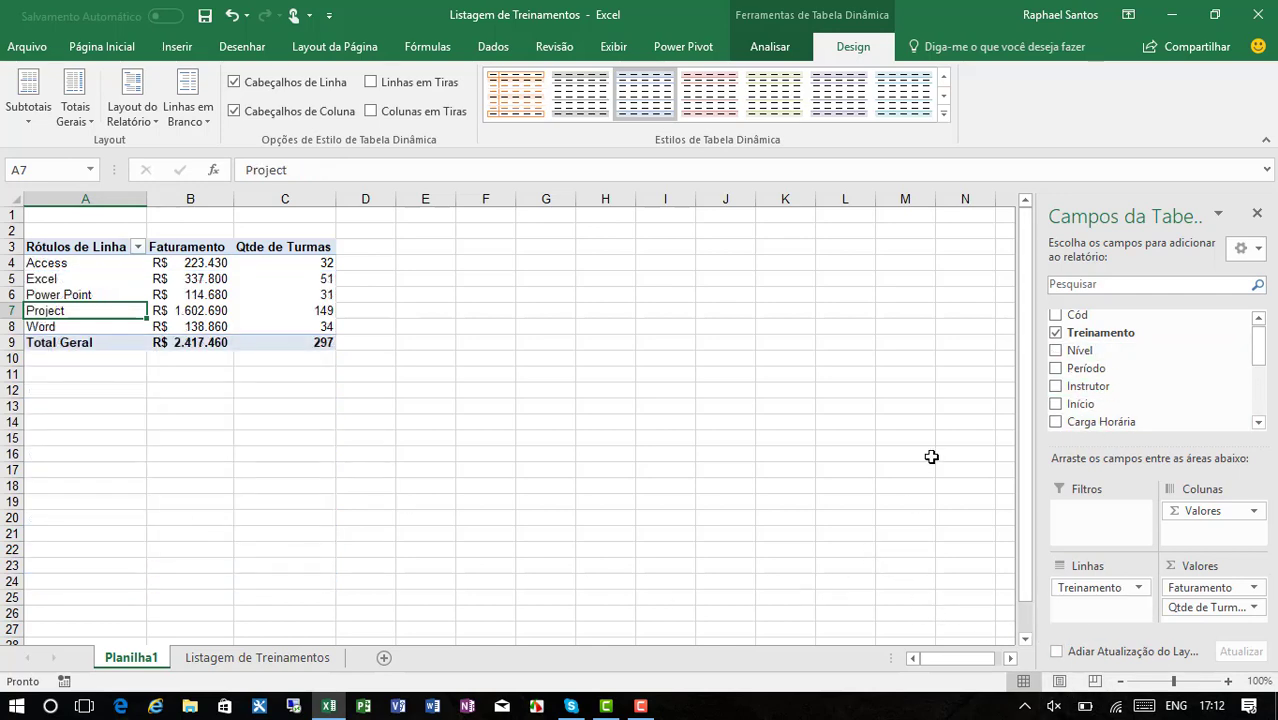
pyautogui.moveTo(1100, 369); pyautogui.dragTo(1112, 606)
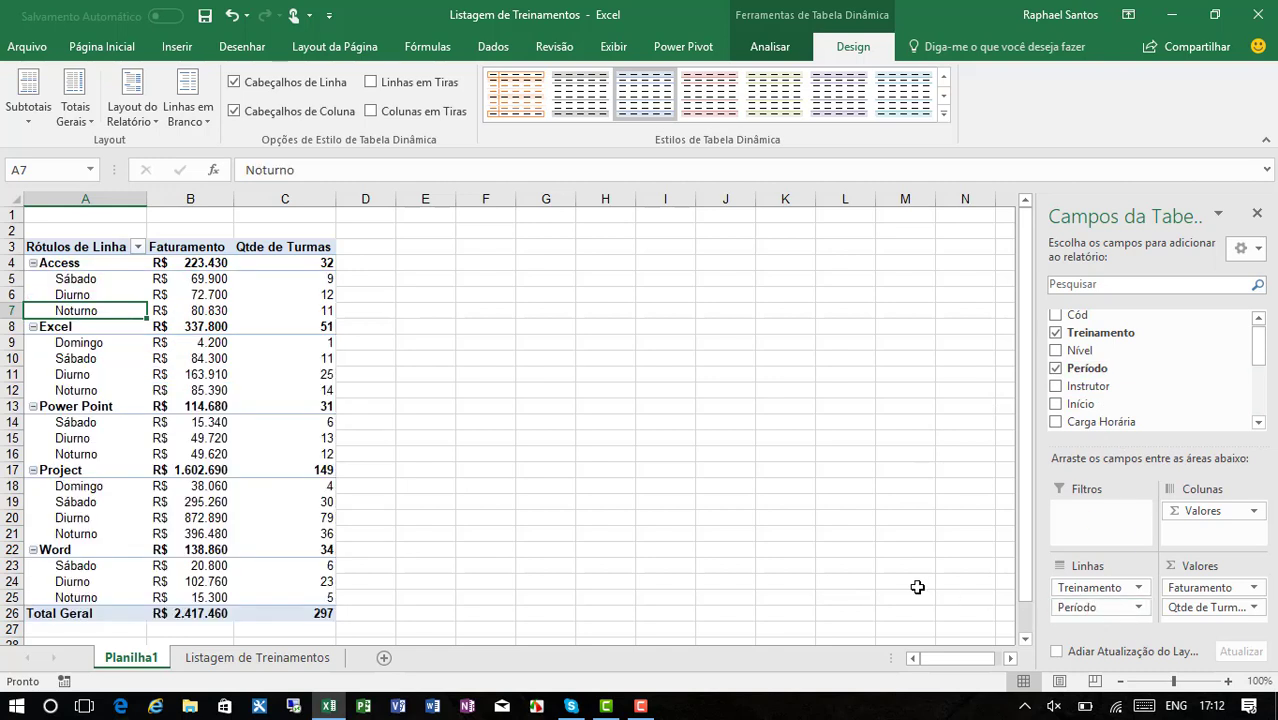
# - Look through the Período labels under Access, and remove Período from the pivot table's rows
pyautogui.click(101, 279)
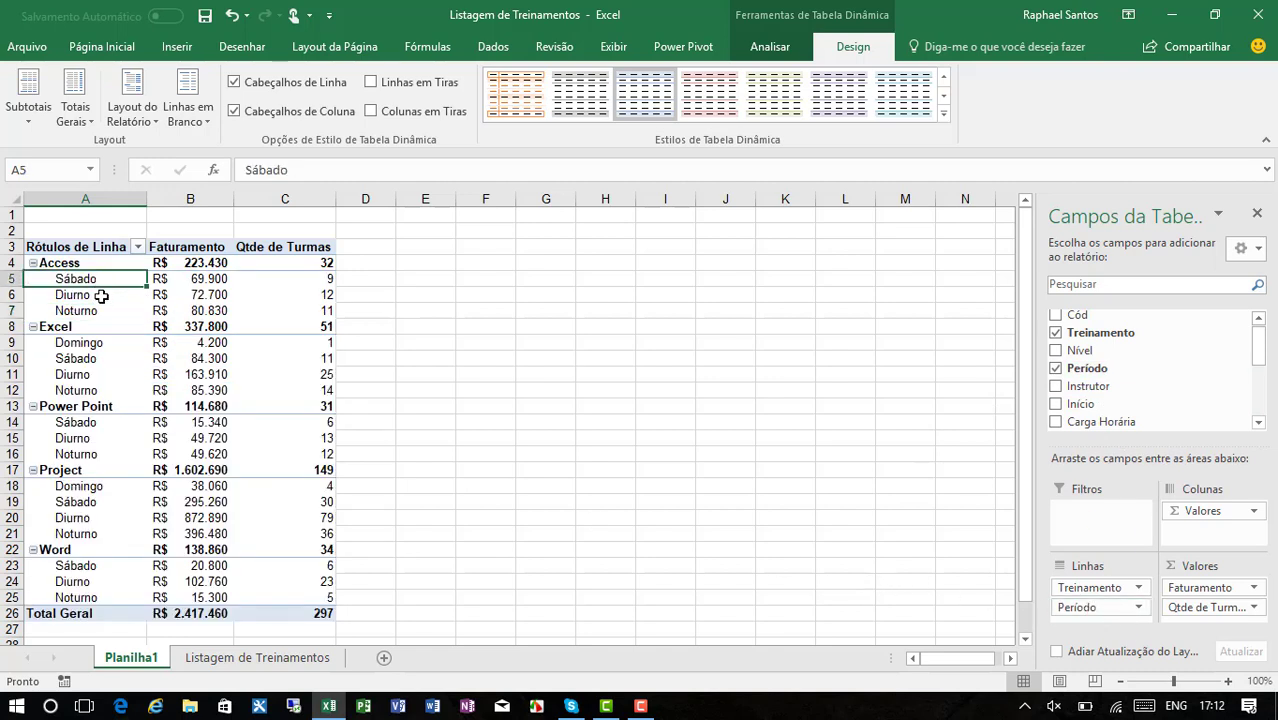
pyautogui.click(102, 295)
pyautogui.click(103, 311)
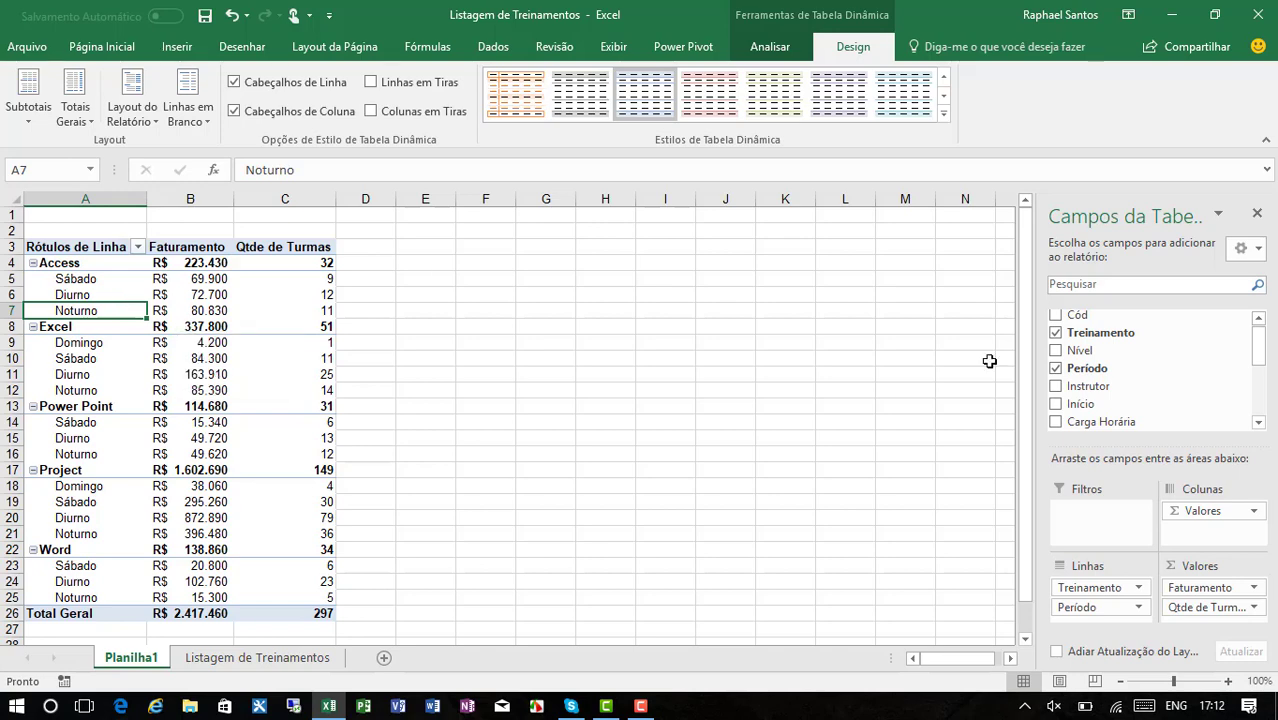
pyautogui.moveTo(1074, 603); pyautogui.dragTo(930, 516)
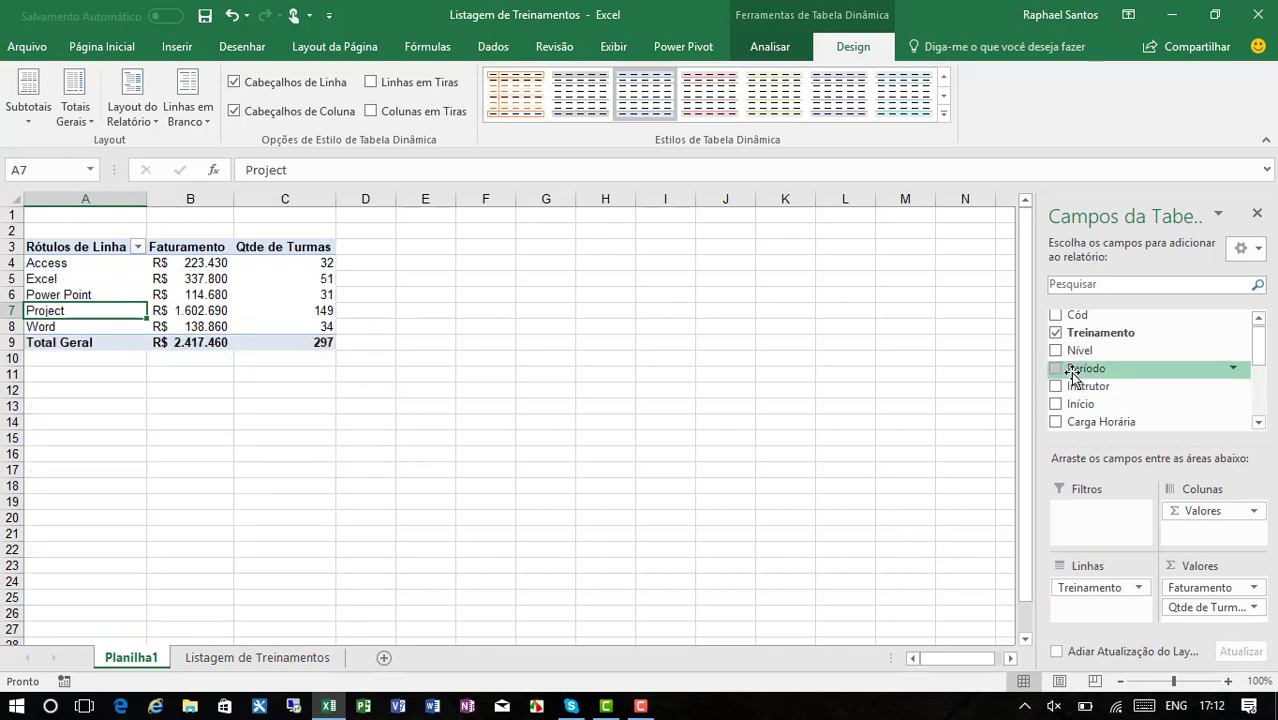
# - Add the Nível field beneath Treinamento in the pivot table's rows and look over the levels under Access
pyautogui.moveTo(1079, 350); pyautogui.dragTo(1099, 615)
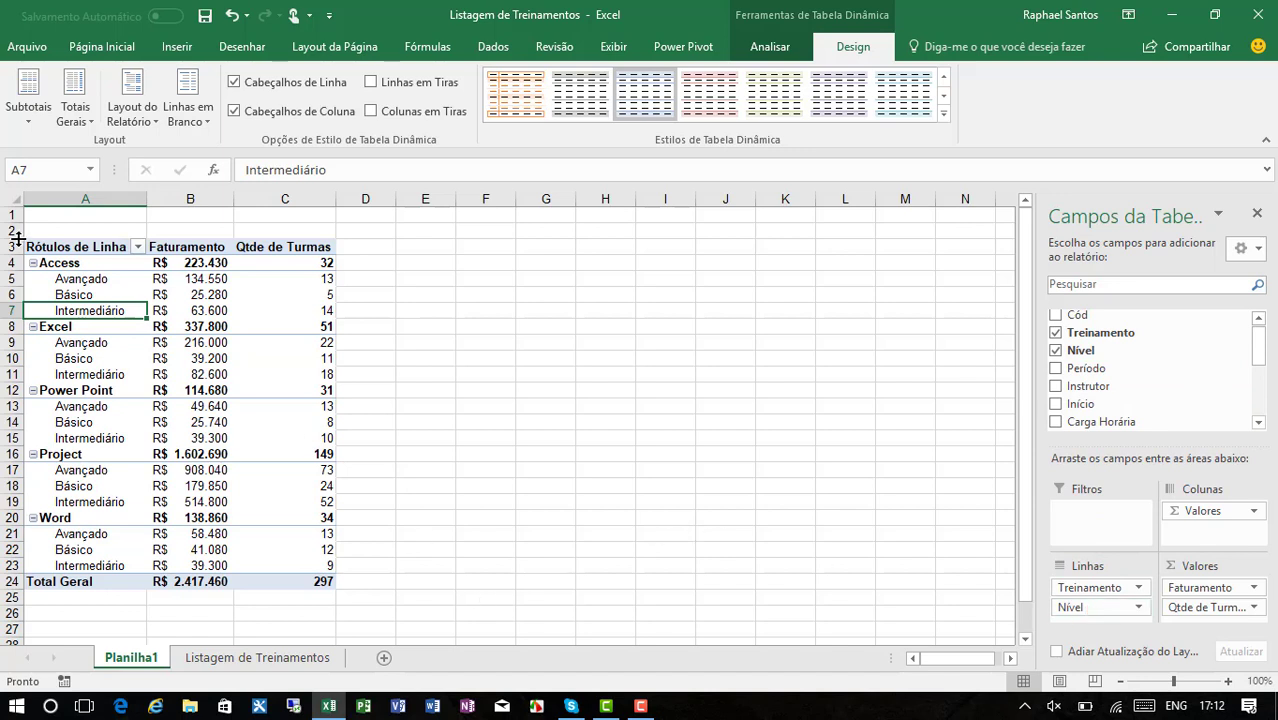
pyautogui.click(107, 283)
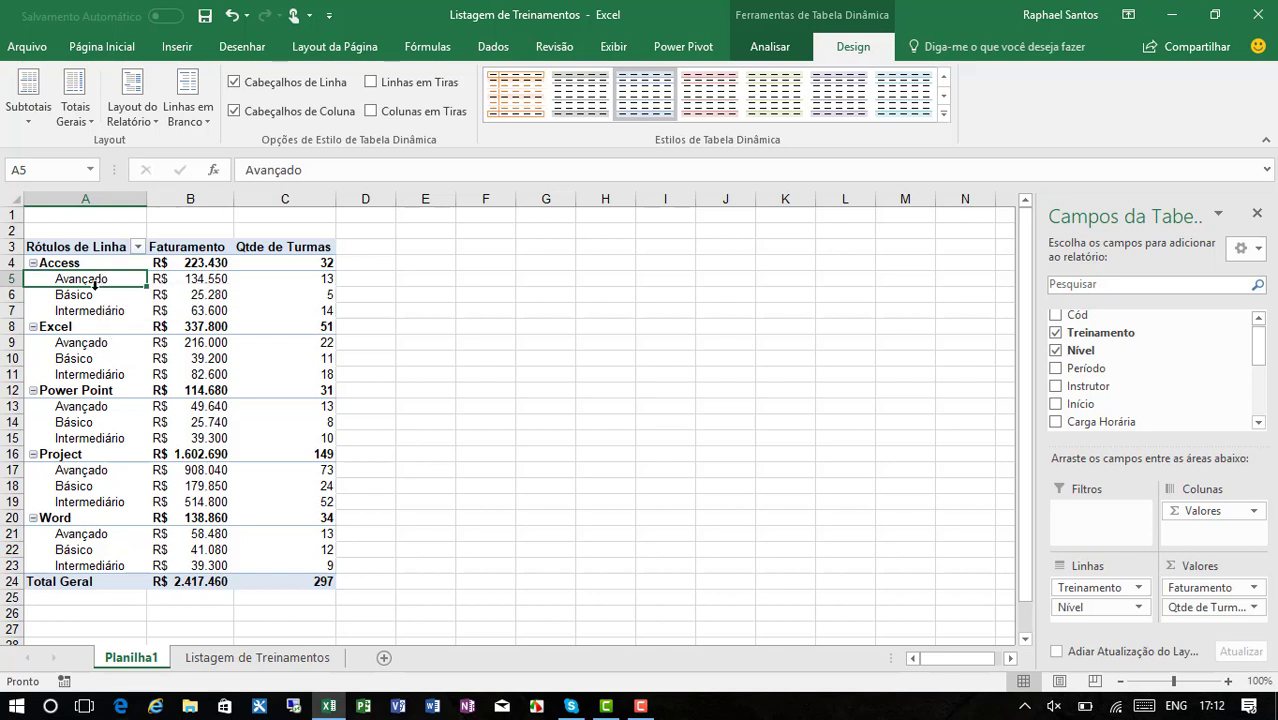
pyautogui.click(86, 296)
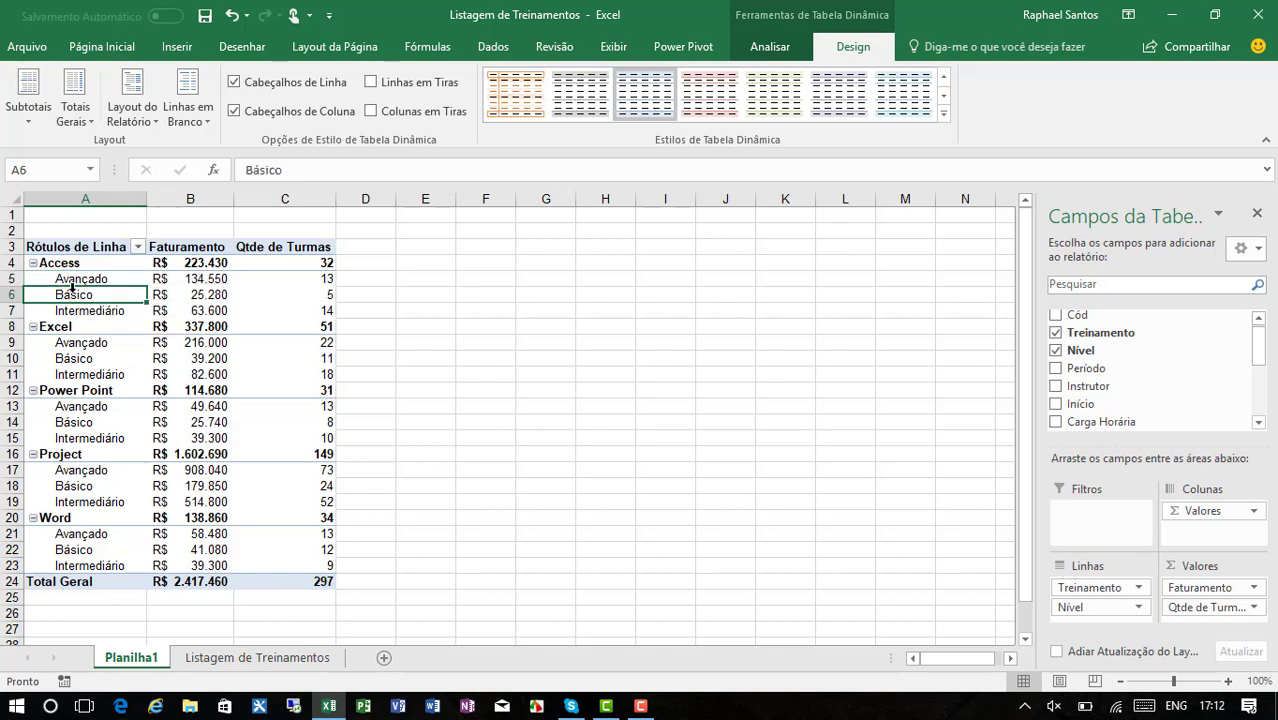
# - Move the Básico item to the beginning of the Nível labels in the pivot table
pyautogui.rightClick(82, 296)
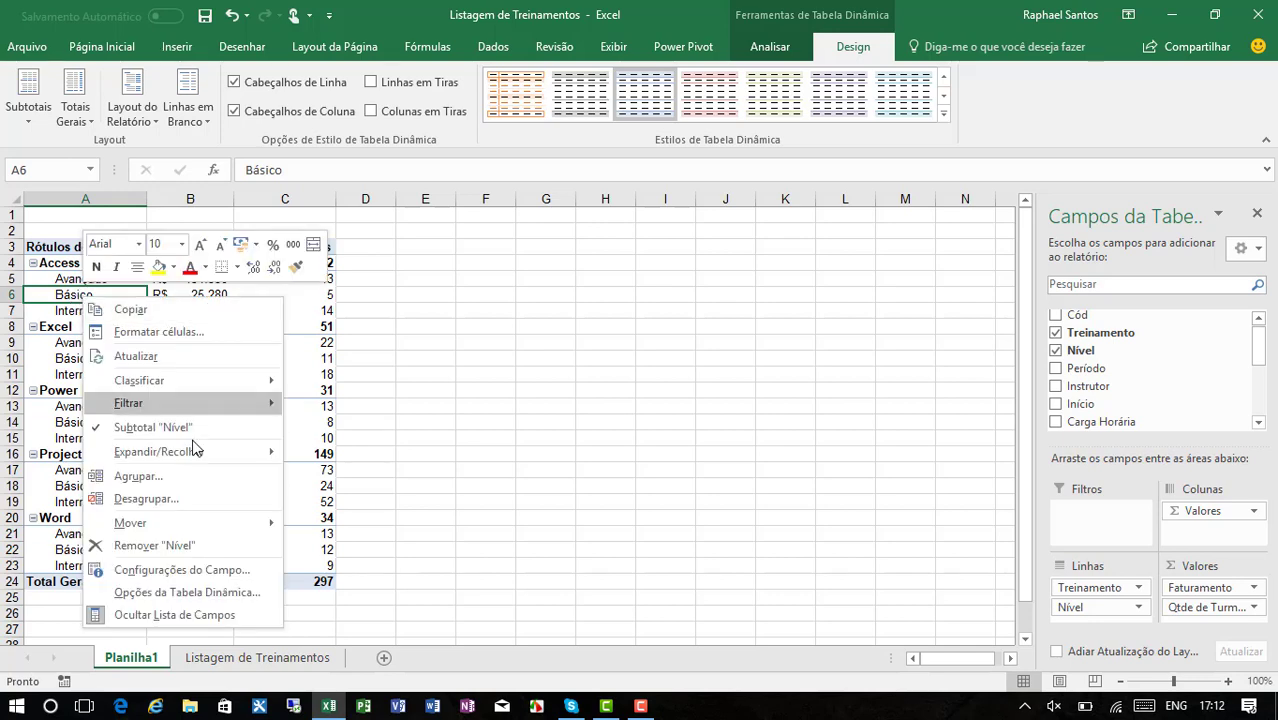
pyautogui.moveTo(188, 522)
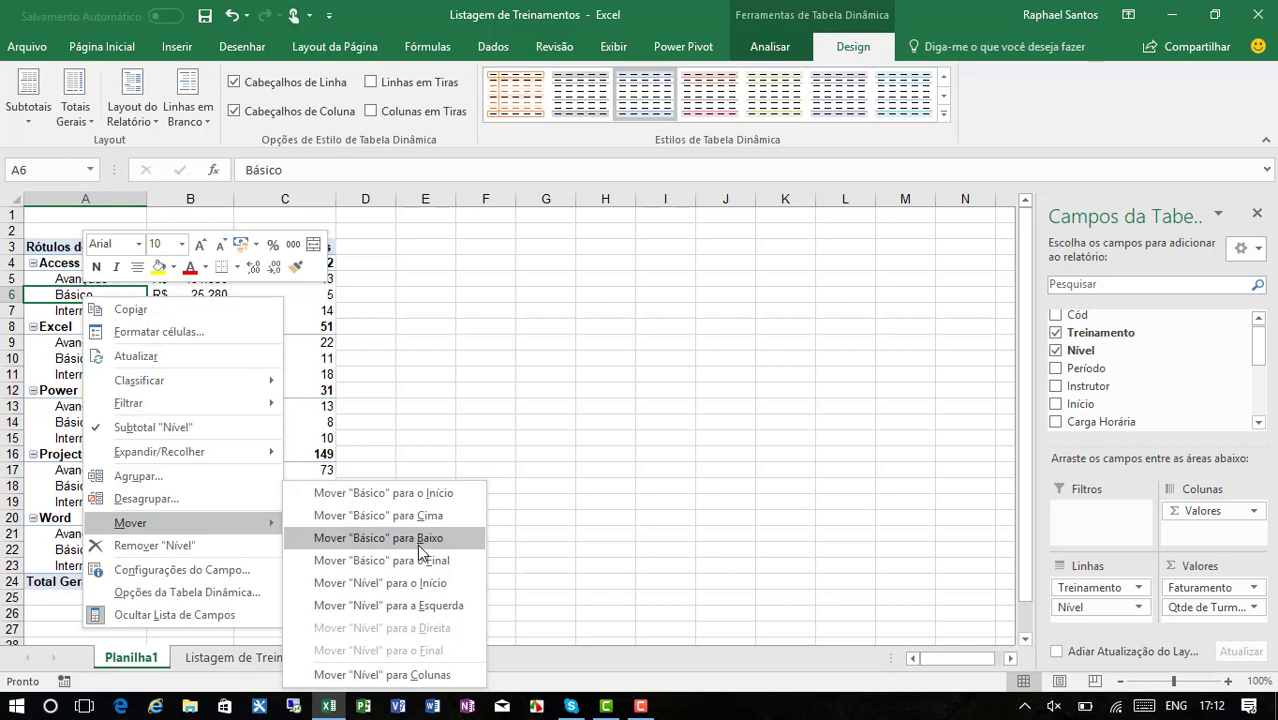
pyautogui.click(104, 295)
pyautogui.rightClick(104, 295)
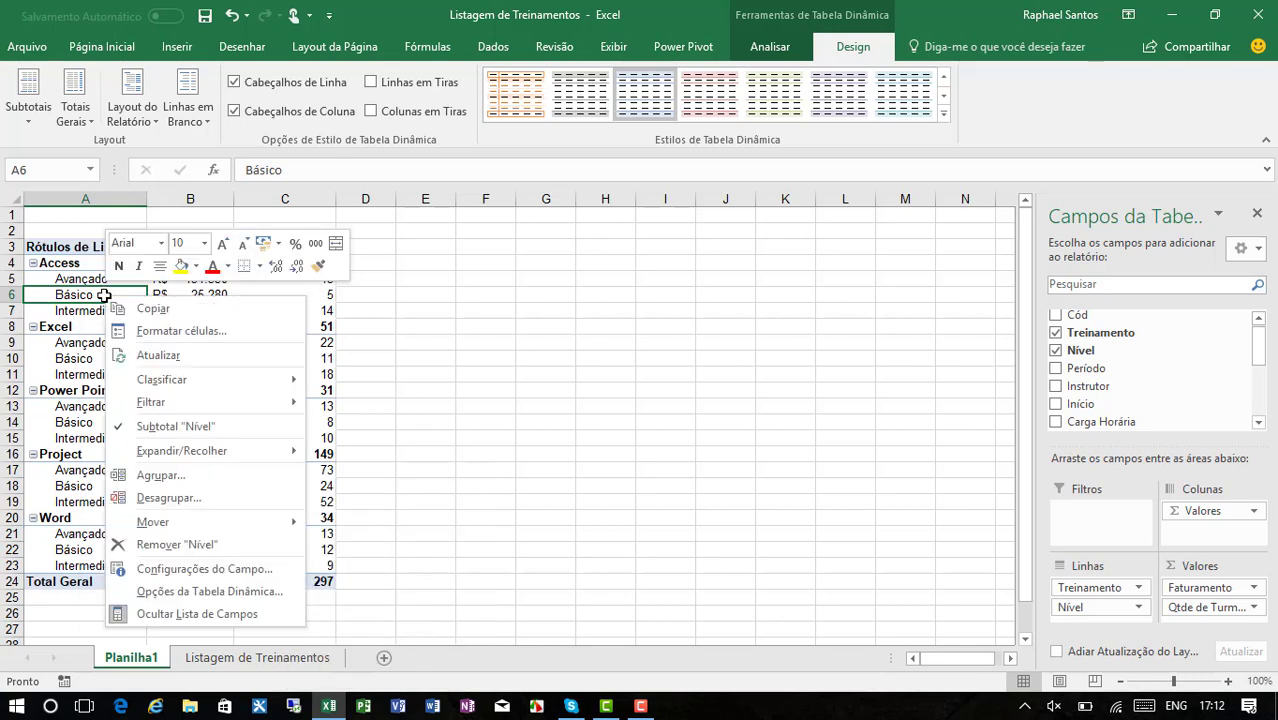
pyautogui.moveTo(237, 525)
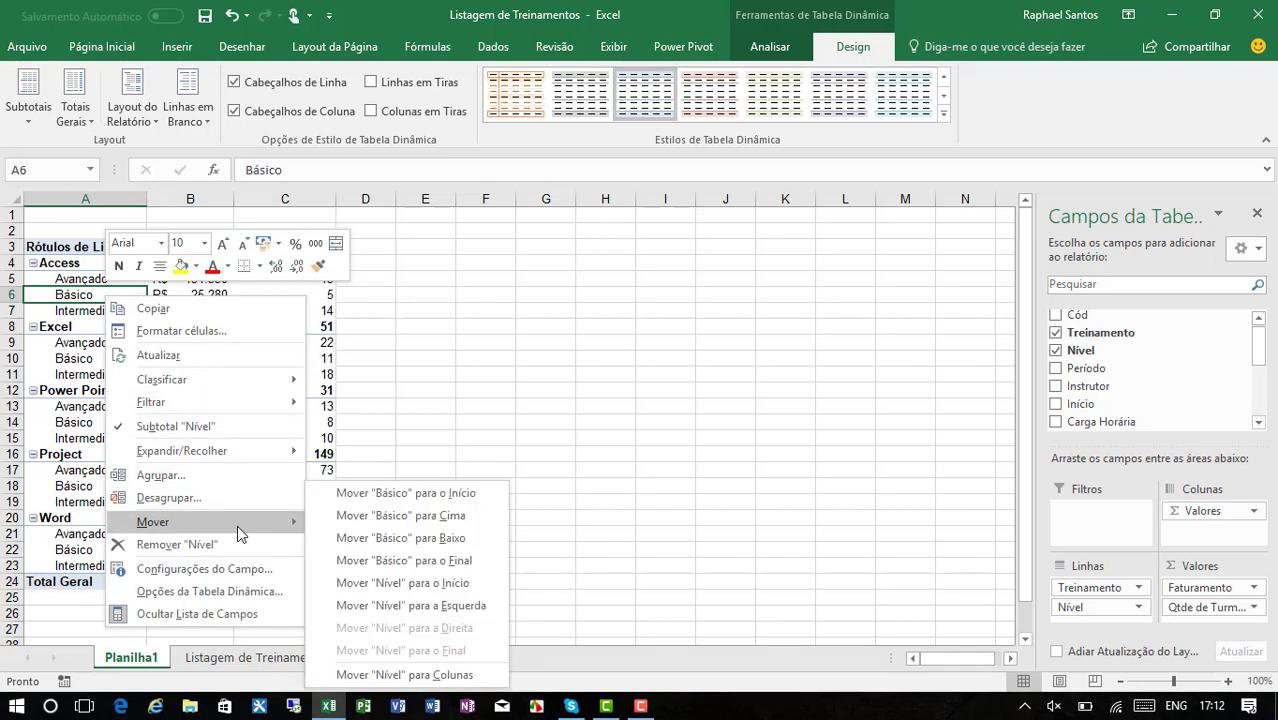
pyautogui.click(377, 494)
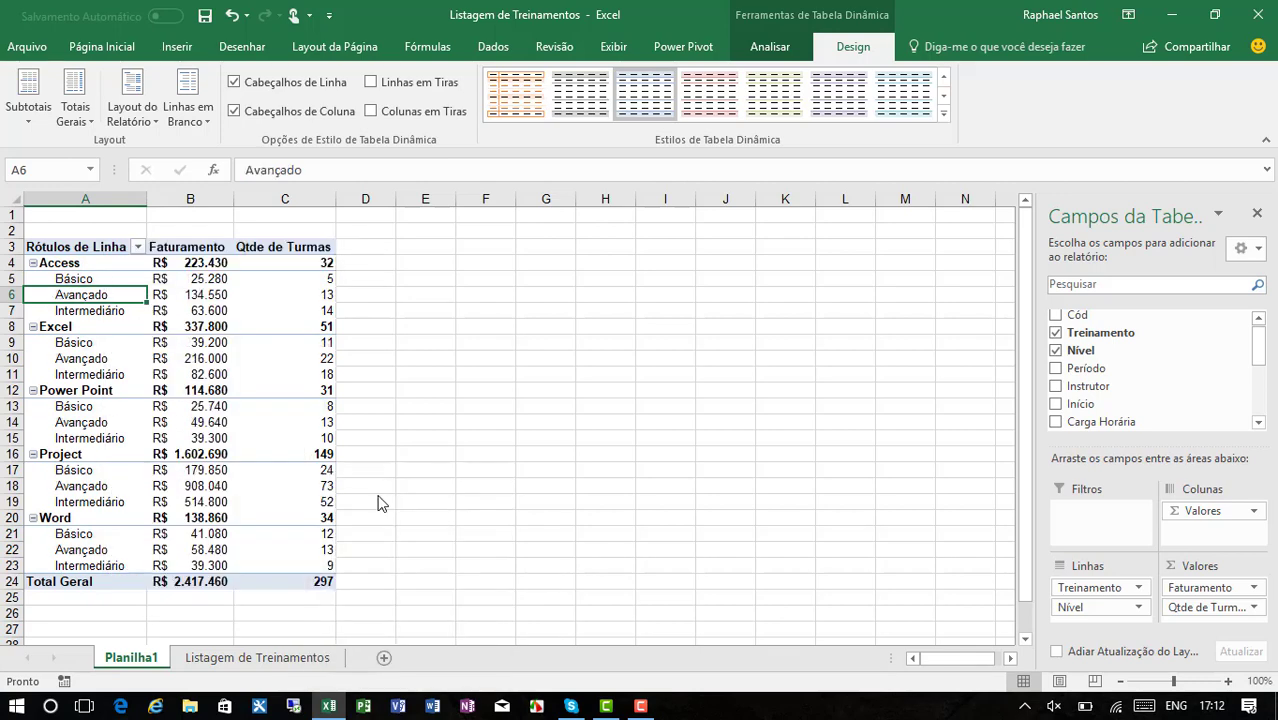
# - Check where the Básico and Avançado labels are placed under each training in the pivot table
pyautogui.click(104, 281)
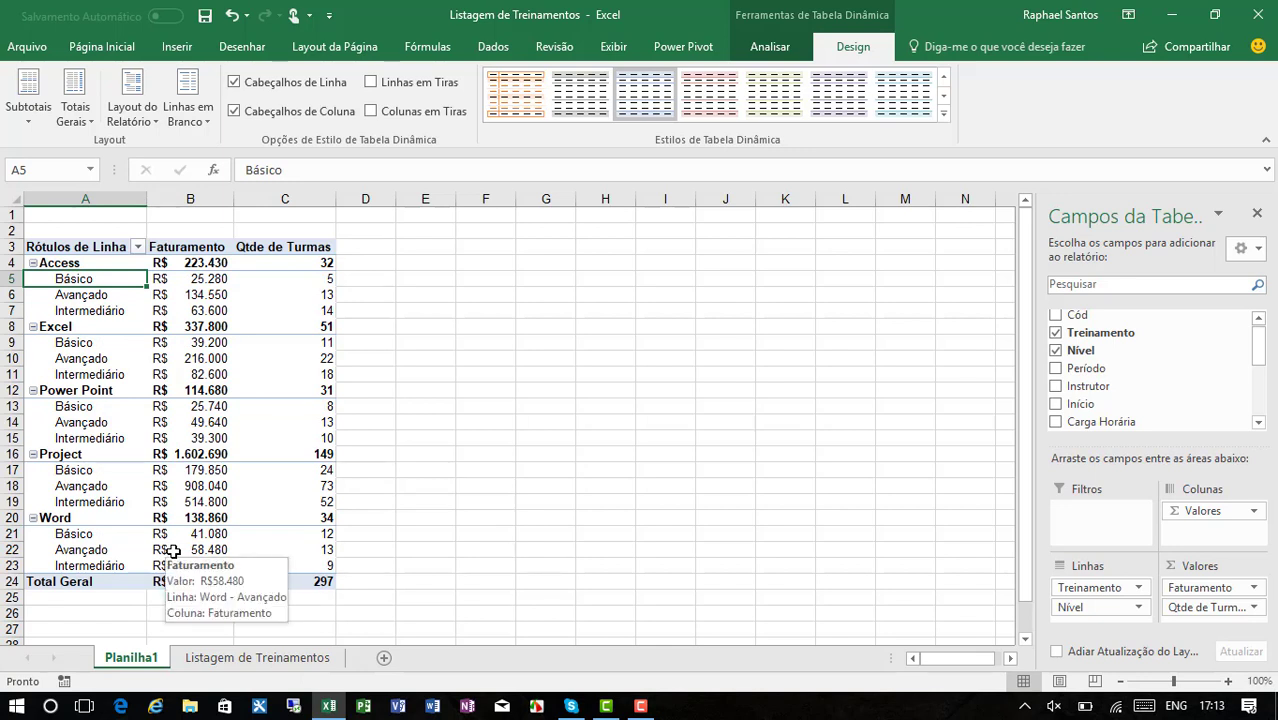
pyautogui.click(100, 345)
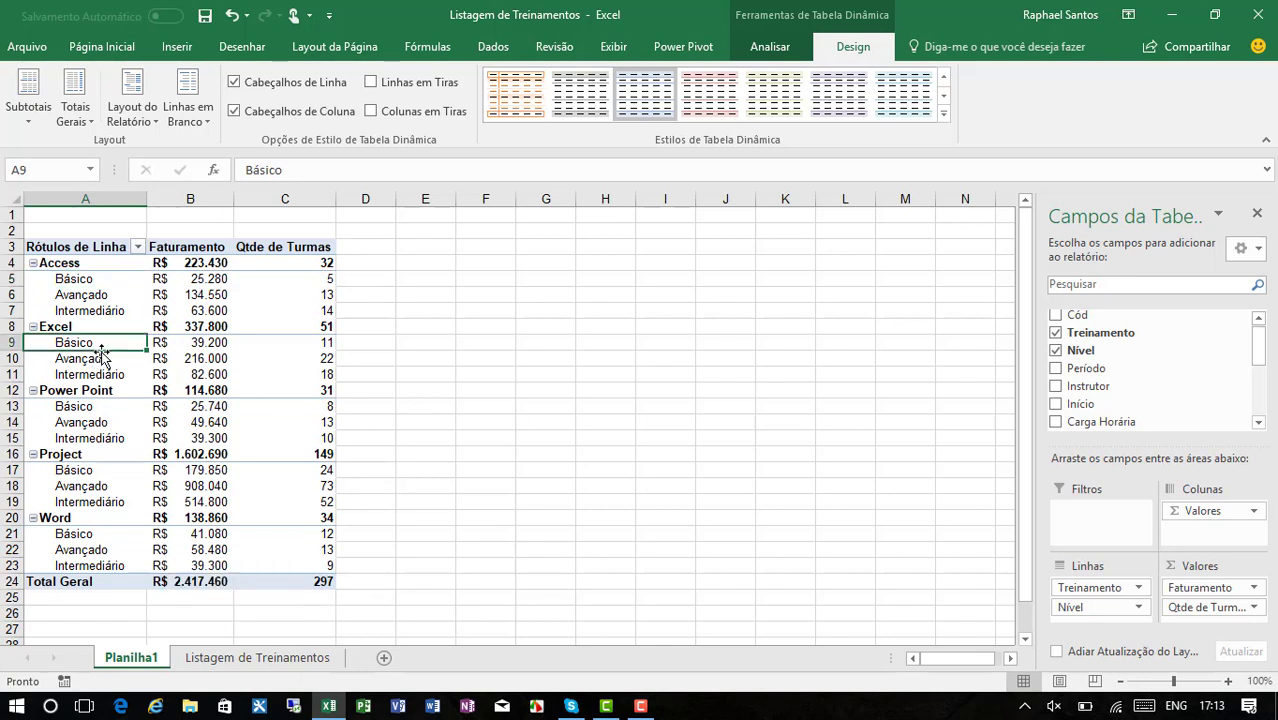
pyautogui.click(103, 409)
pyautogui.click(119, 474)
pyautogui.click(113, 543)
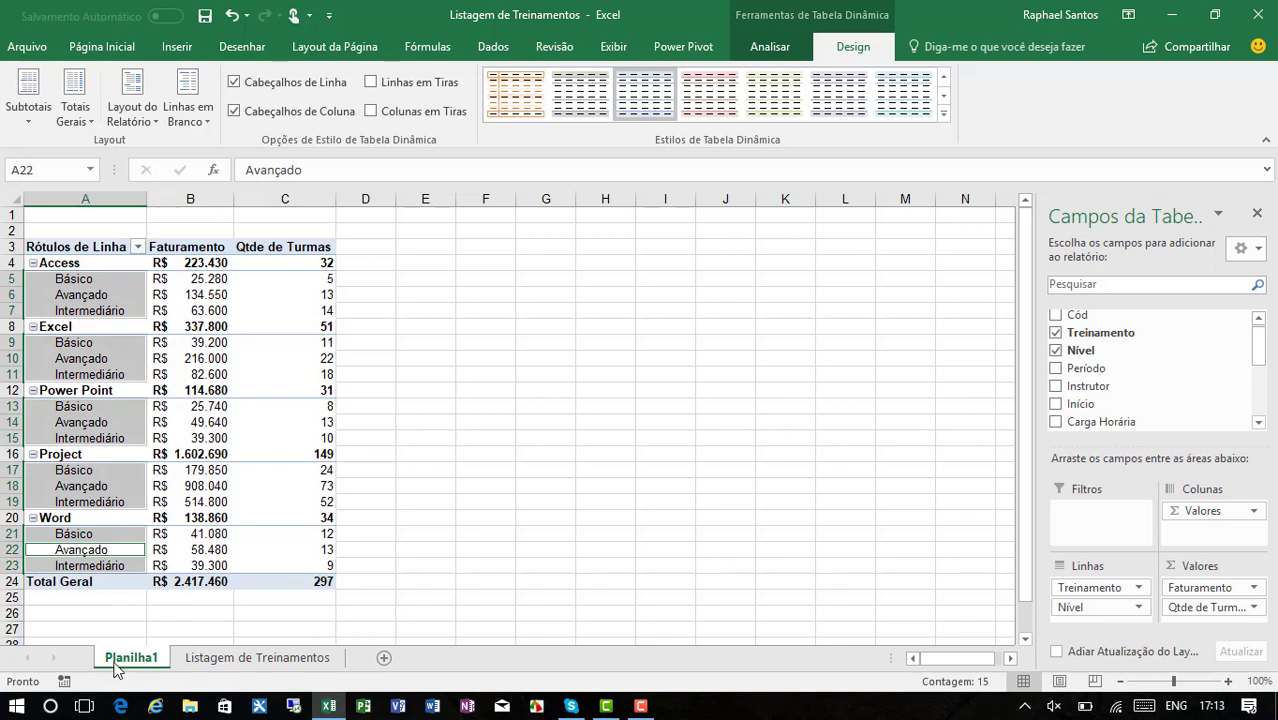
pyautogui.click(112, 297)
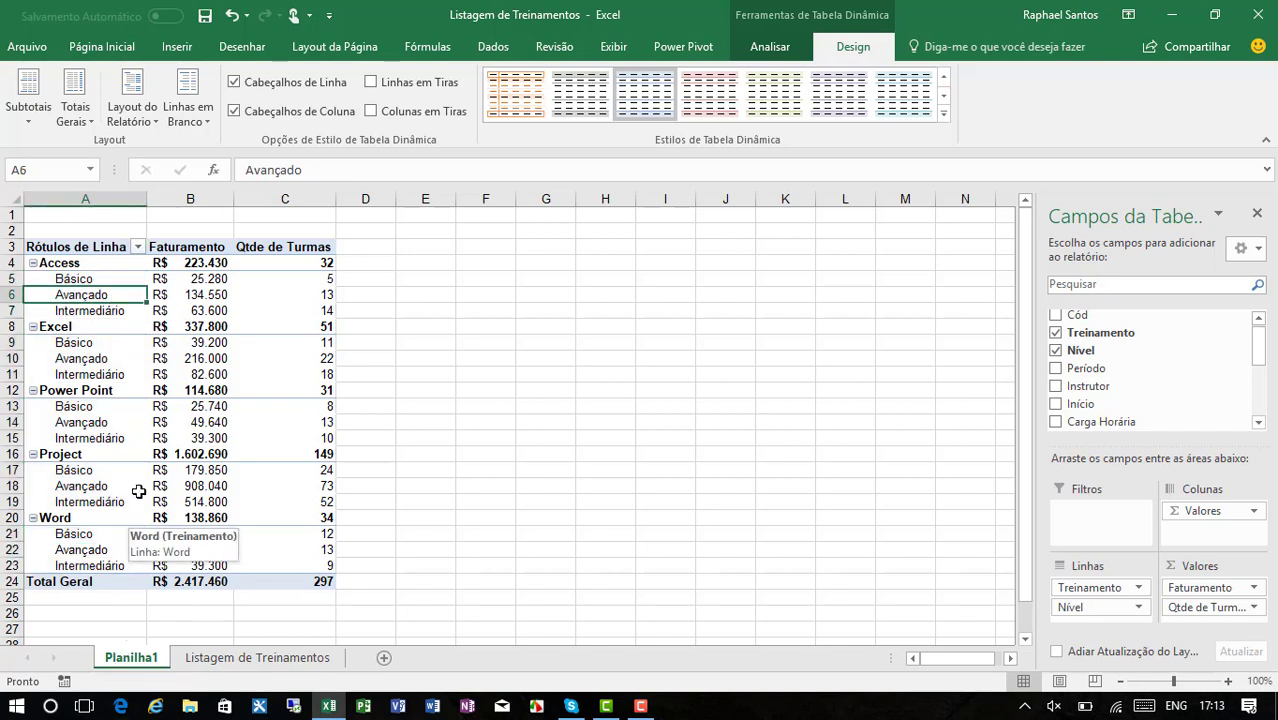
pyautogui.click(112, 283)
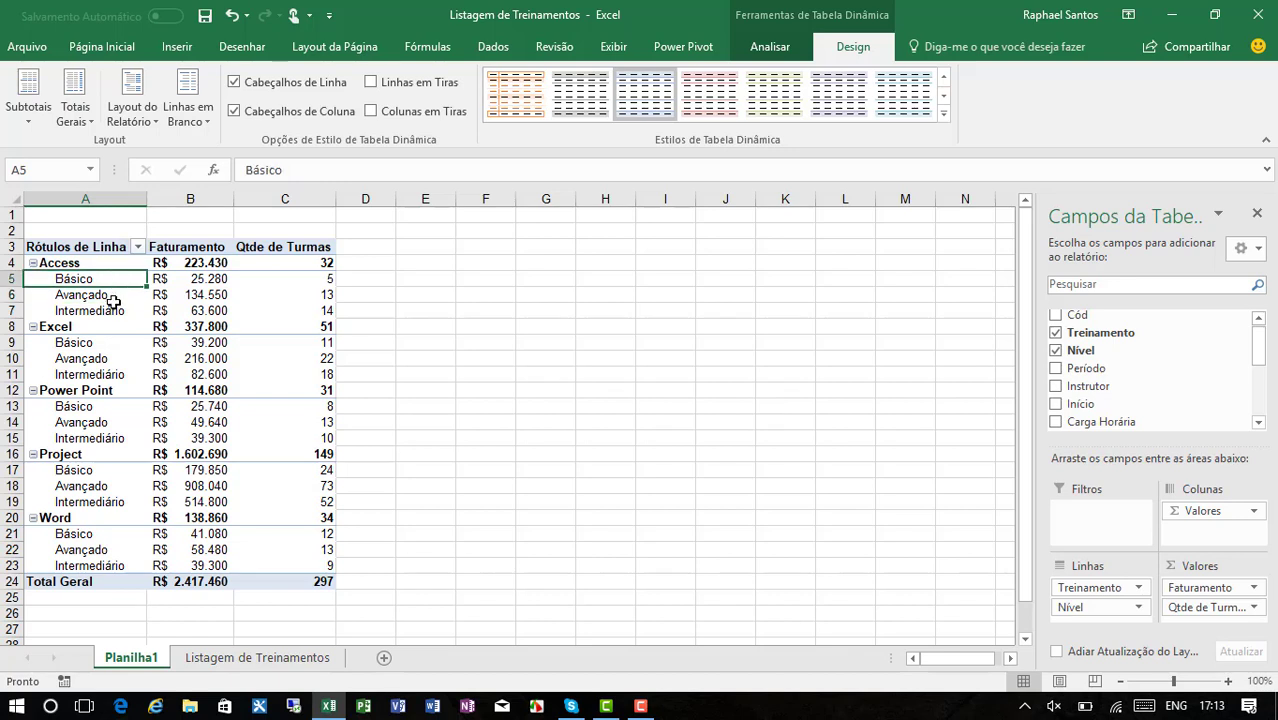
# - Move the Avançado item to the end of the Nível labels in the pivot table
pyautogui.click(113, 296)
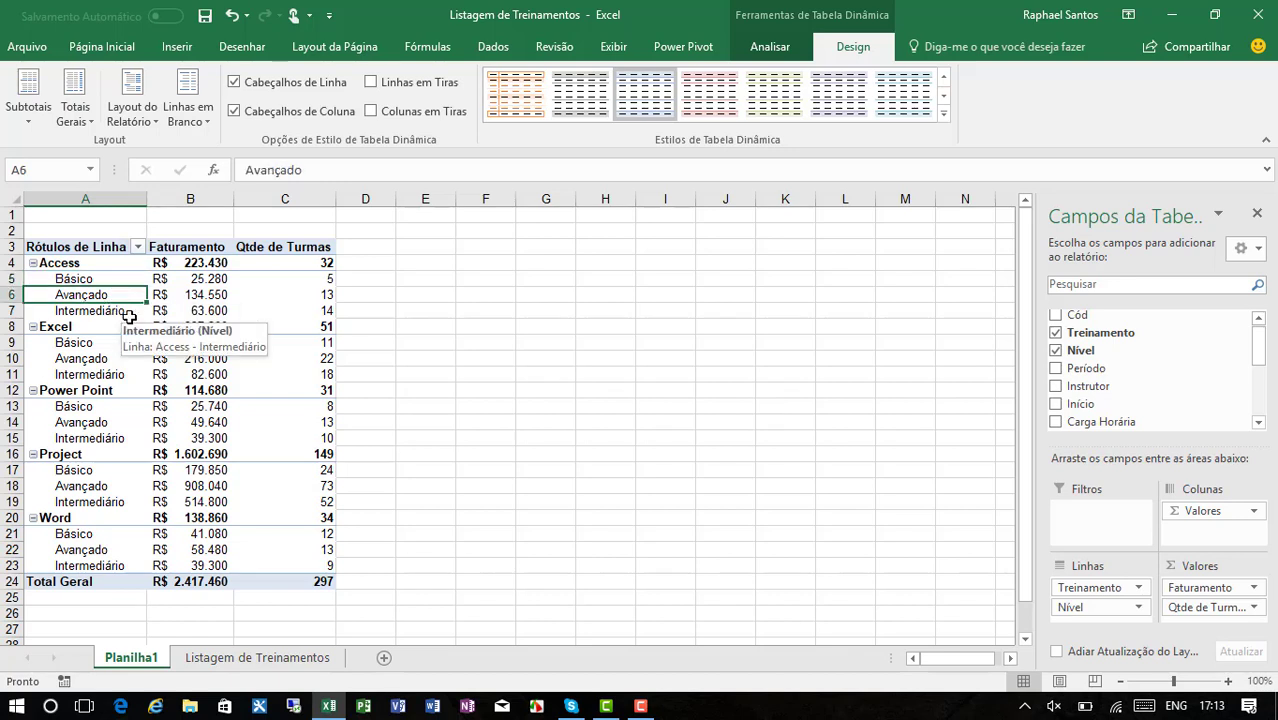
pyautogui.rightClick(131, 294)
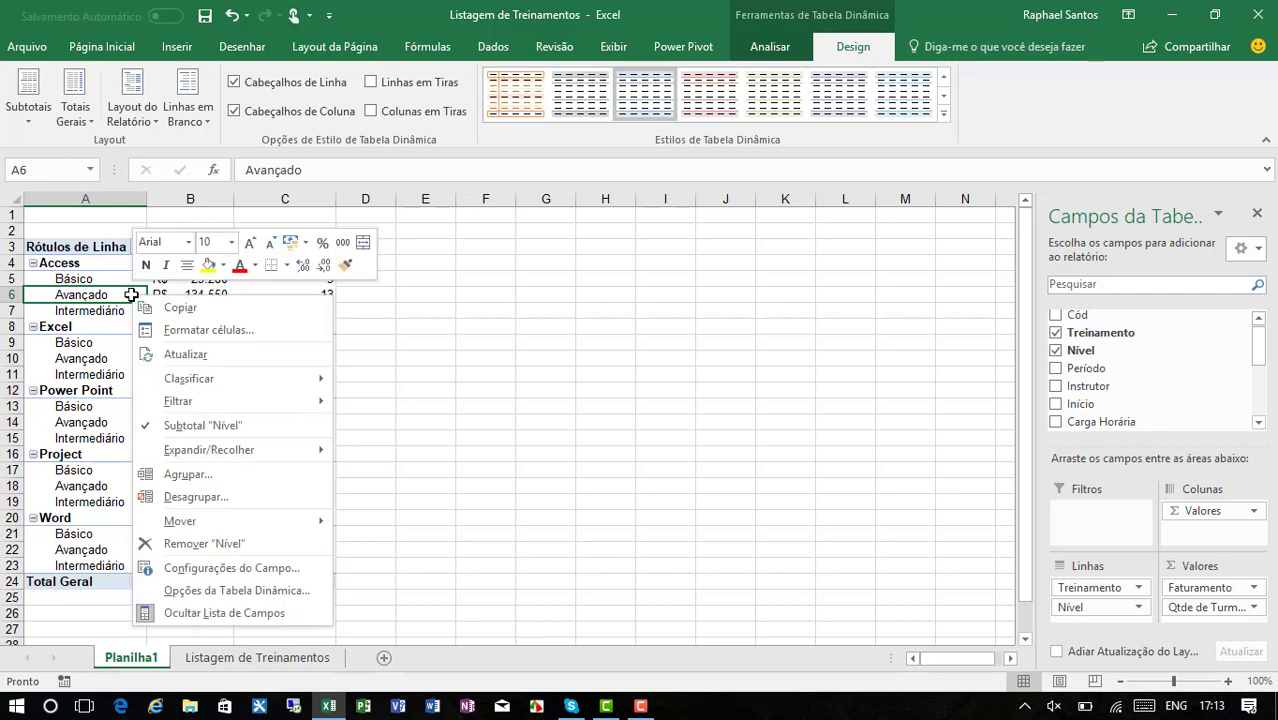
pyautogui.moveTo(286, 521)
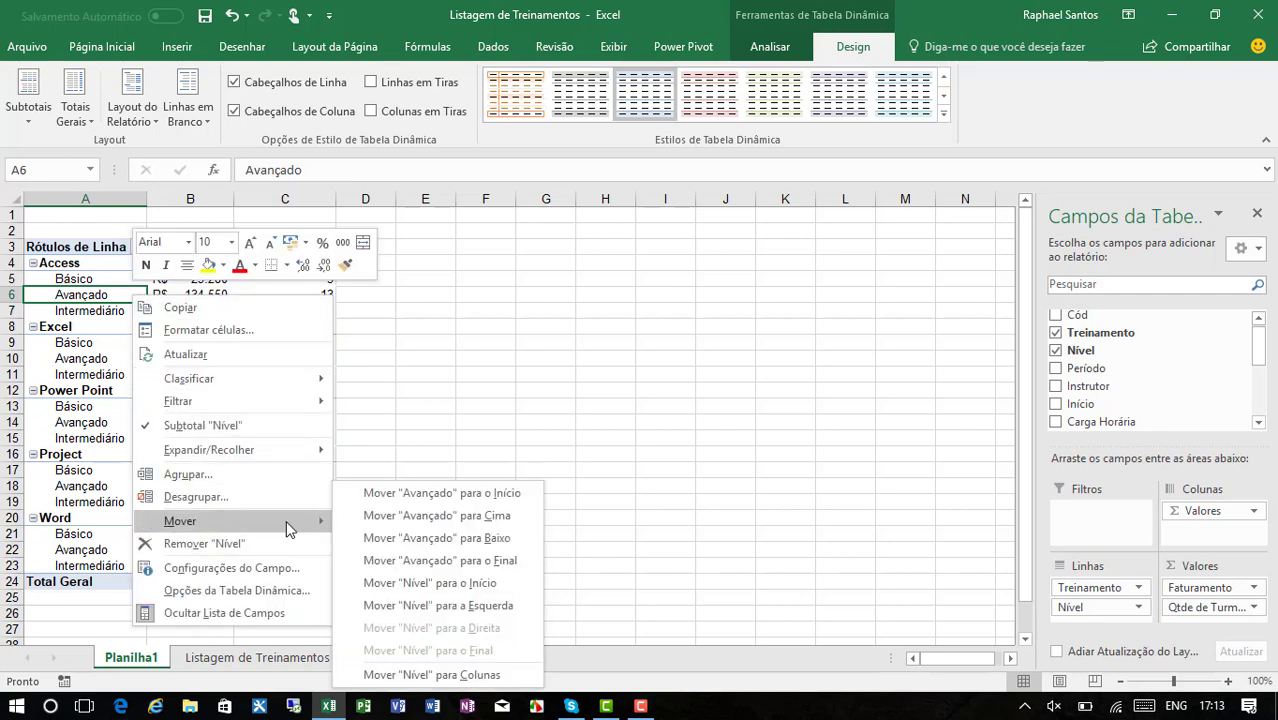
pyautogui.click(470, 560)
# - Review the order of the Nível labels beneath the Access and Excel trainings
pyautogui.click(112, 280)
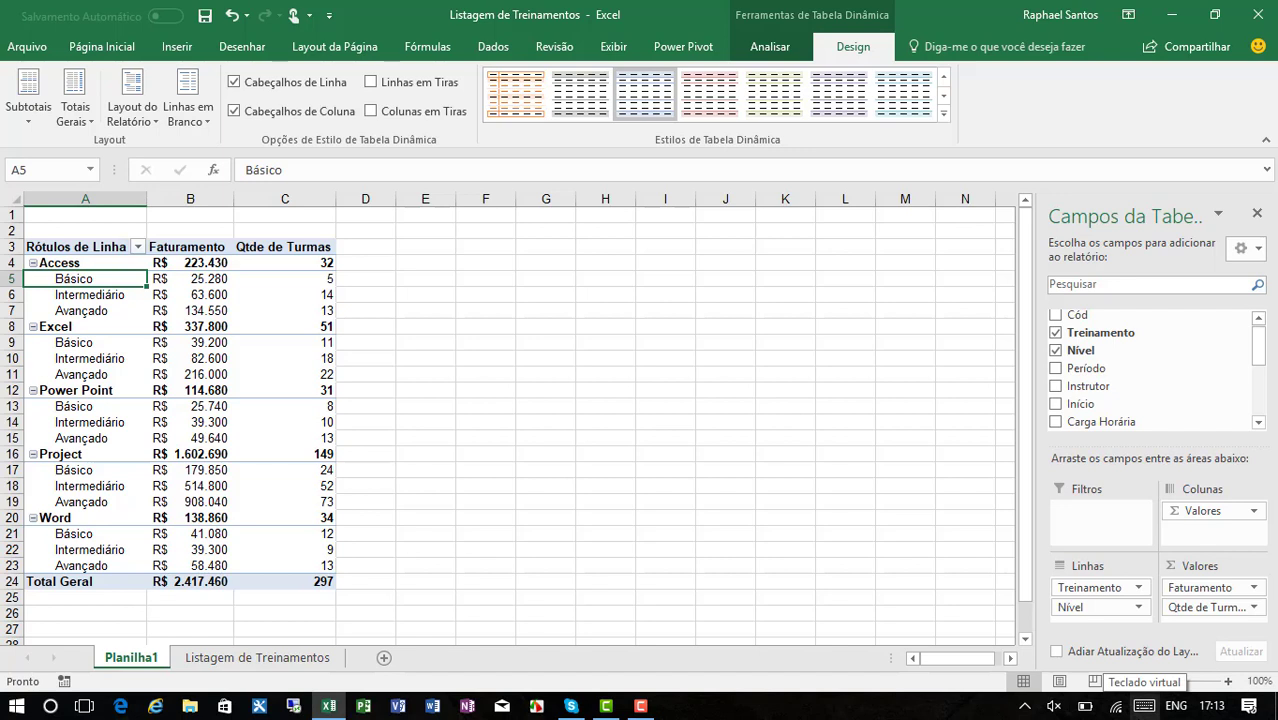
pyautogui.click(89, 294)
pyautogui.click(85, 310)
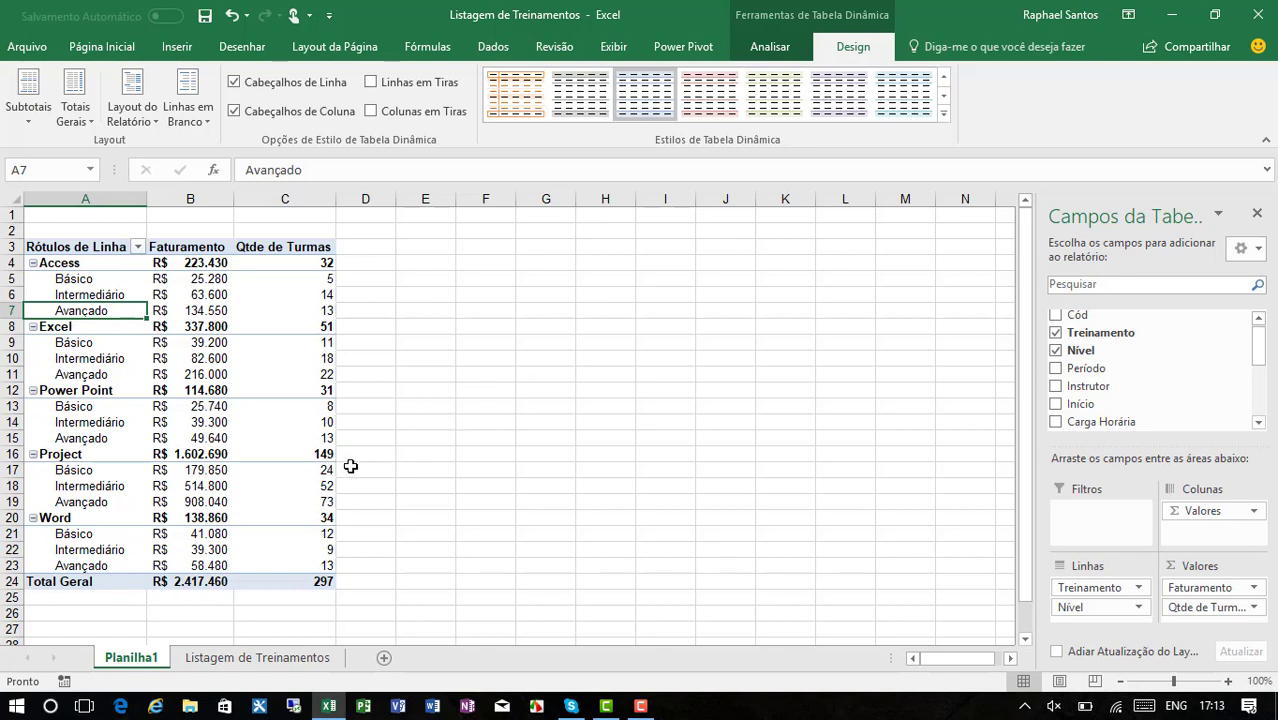
pyautogui.click(110, 345)
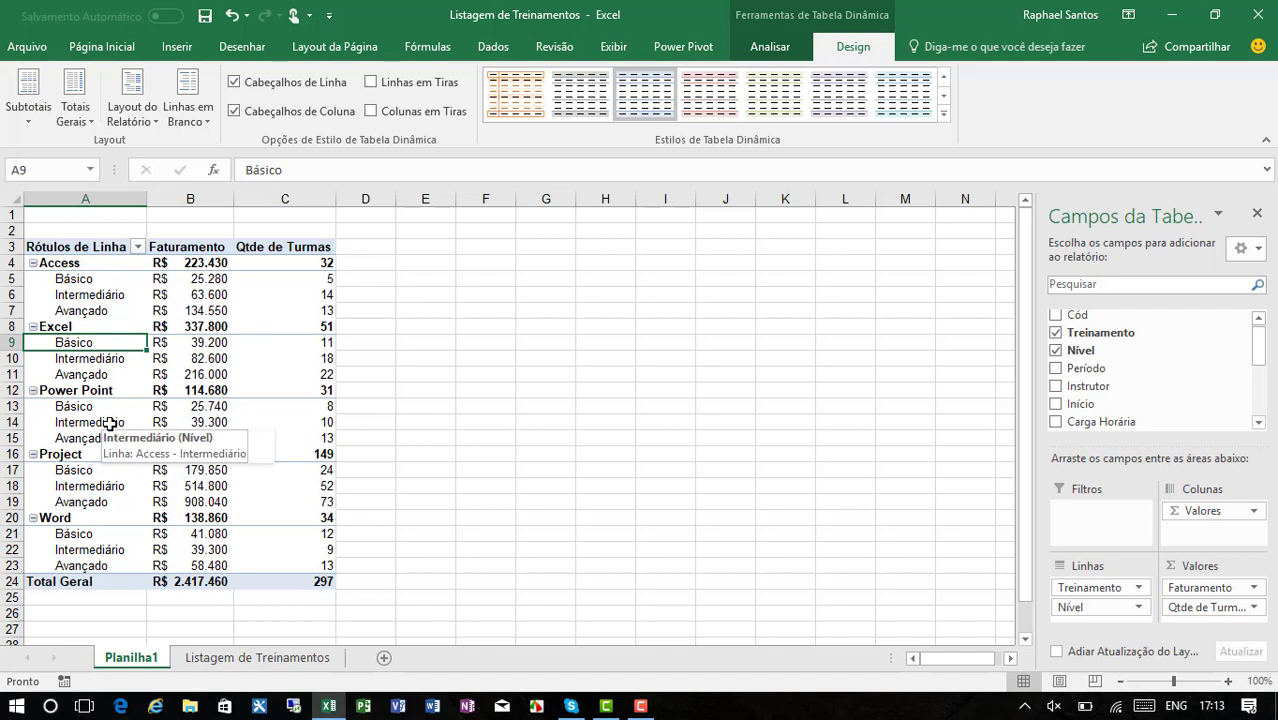
pyautogui.click(97, 283)
pyautogui.moveTo(97, 283); pyautogui.dragTo(116, 374)
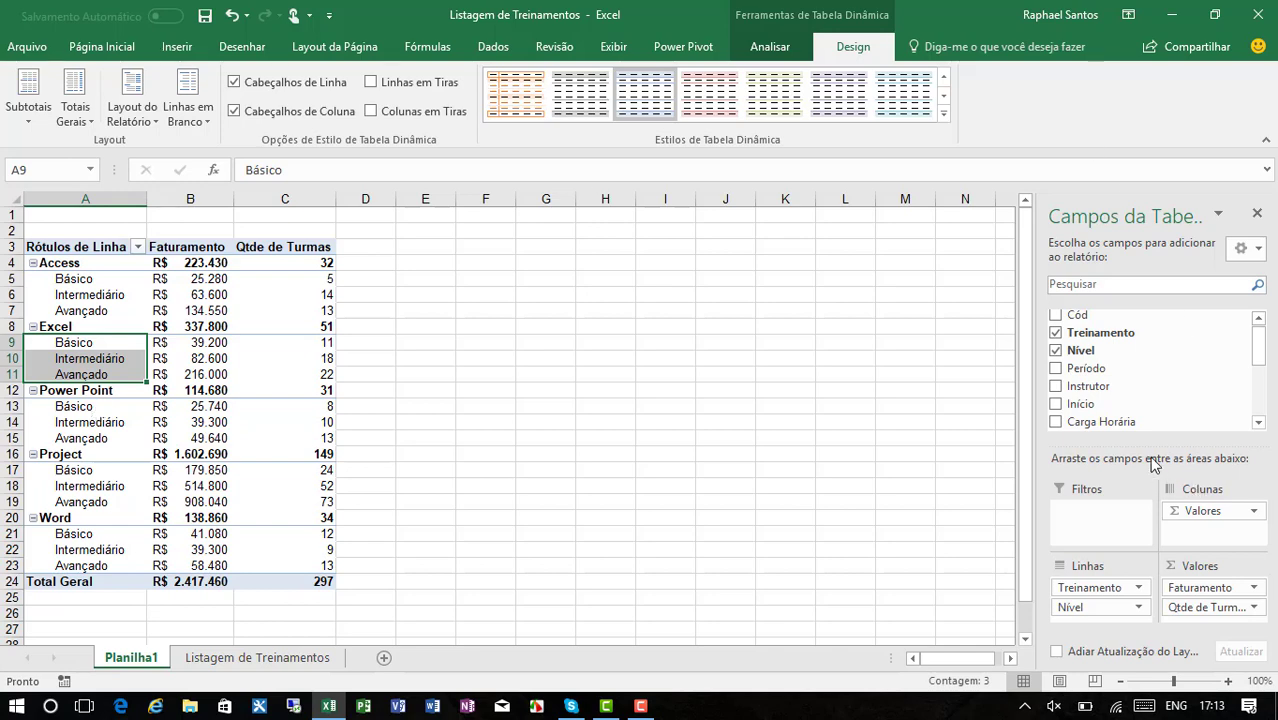
# - Replace Treinamento and Nível with the Cliente field in the rows, and remove Qtde de Turmas from the values
pyautogui.moveTo(1098, 594); pyautogui.dragTo(1024, 580)
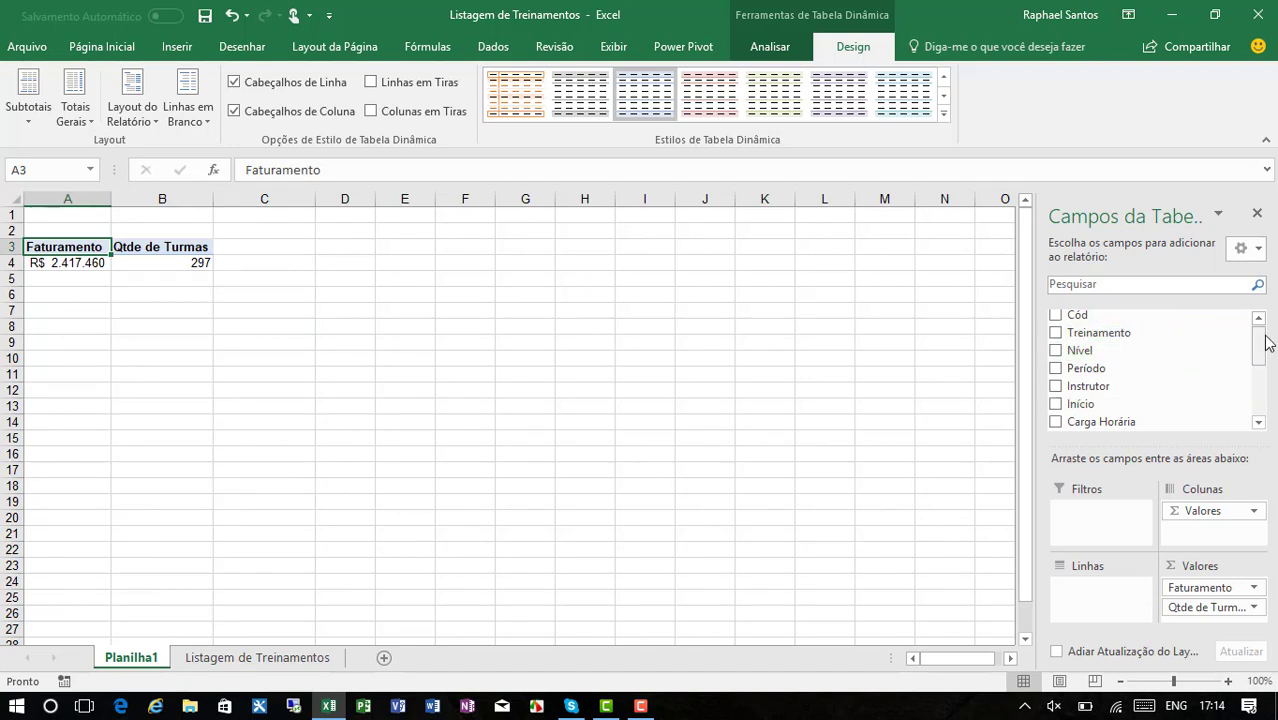
pyautogui.moveTo(1264, 337); pyautogui.dragTo(1264, 391)
pyautogui.moveTo(1100, 343); pyautogui.dragTo(1110, 590)
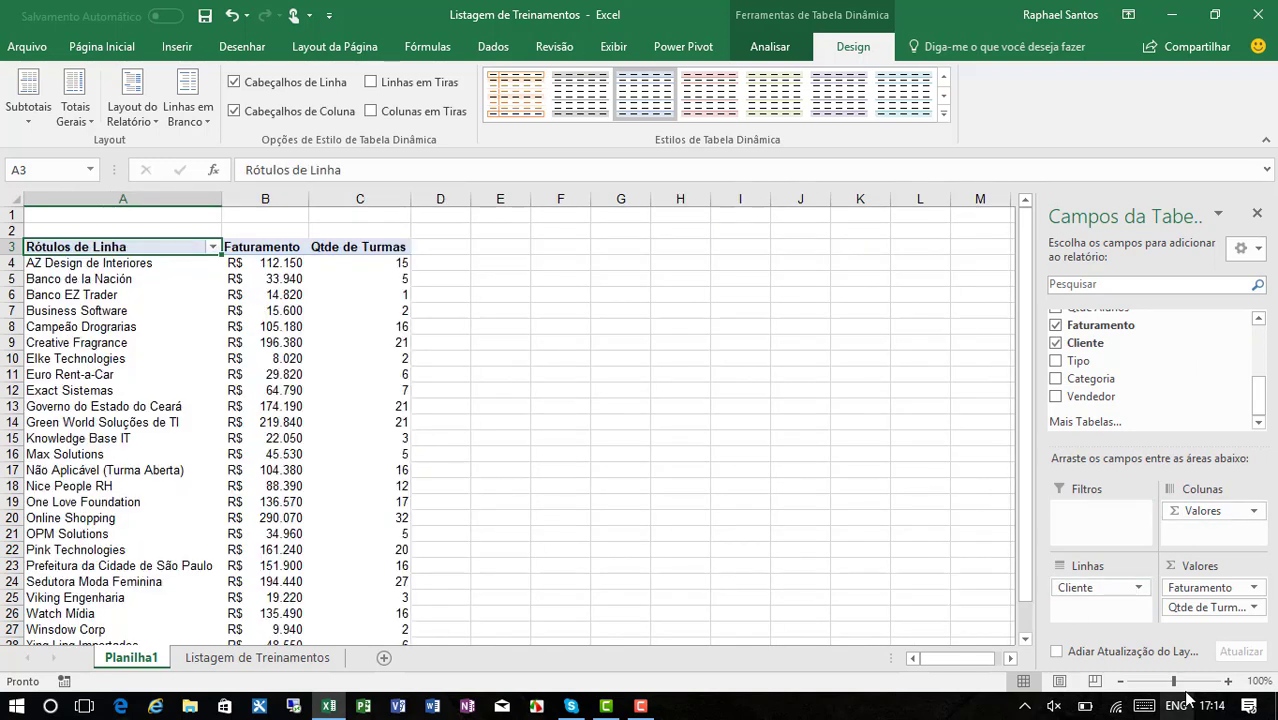
pyautogui.moveTo(1192, 607); pyautogui.dragTo(822, 497)
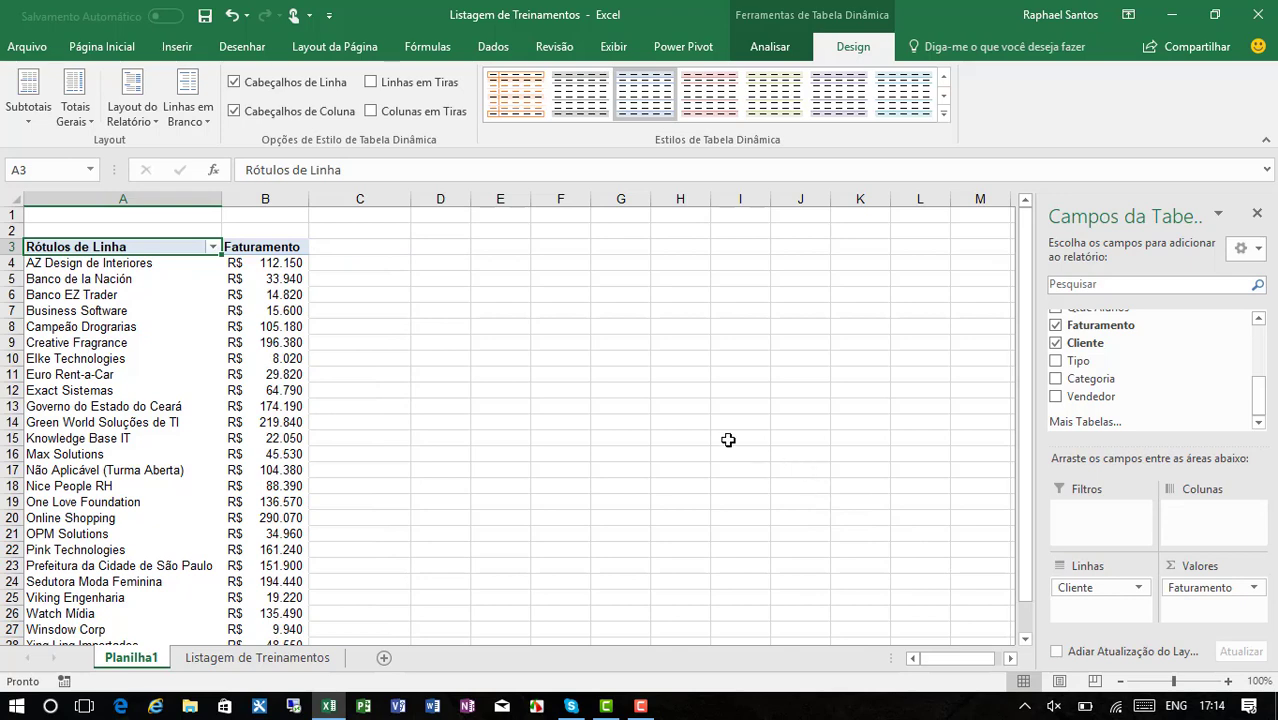
# - Look through the client labels and their Faturamento values to see how the list is ordered
pyautogui.scroll(-1, 246, 369)
pyautogui.scroll(1, 246, 369)
pyautogui.scroll(-1, 281, 417)
pyautogui.scroll(1, 281, 417)
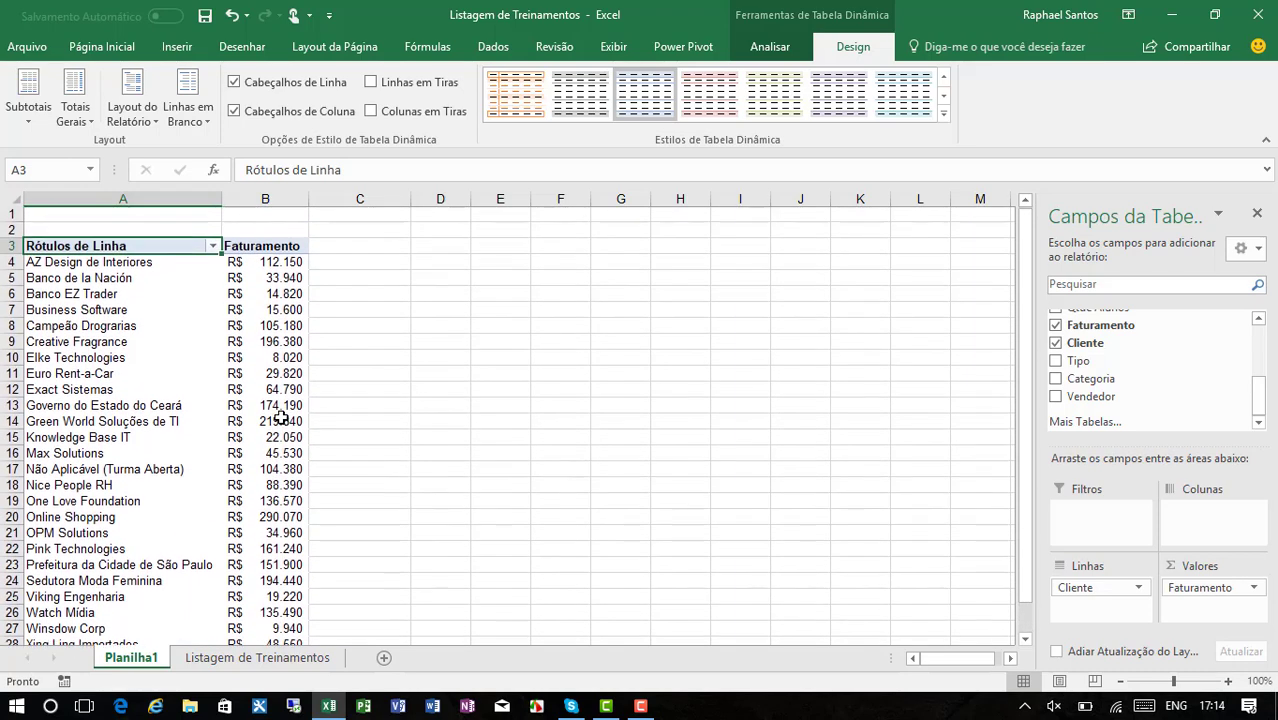
pyautogui.moveTo(281, 417)
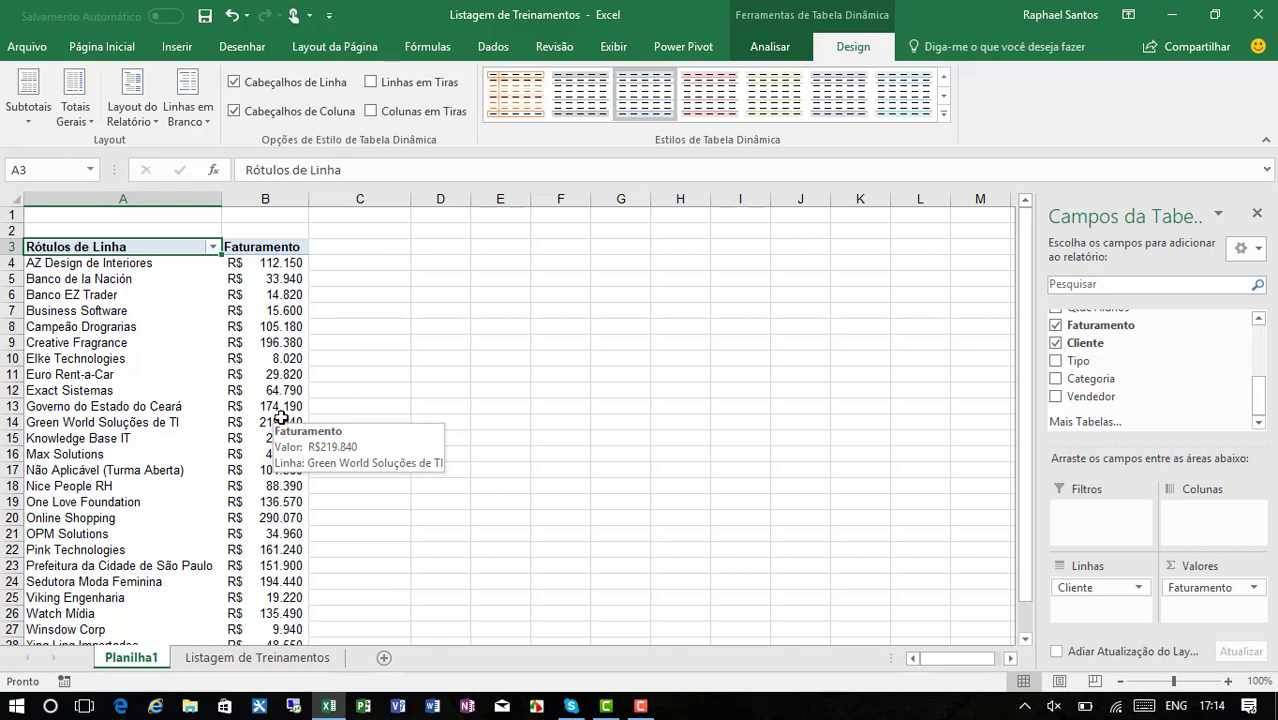
pyautogui.click(168, 264)
pyautogui.moveTo(168, 264); pyautogui.dragTo(142, 578)
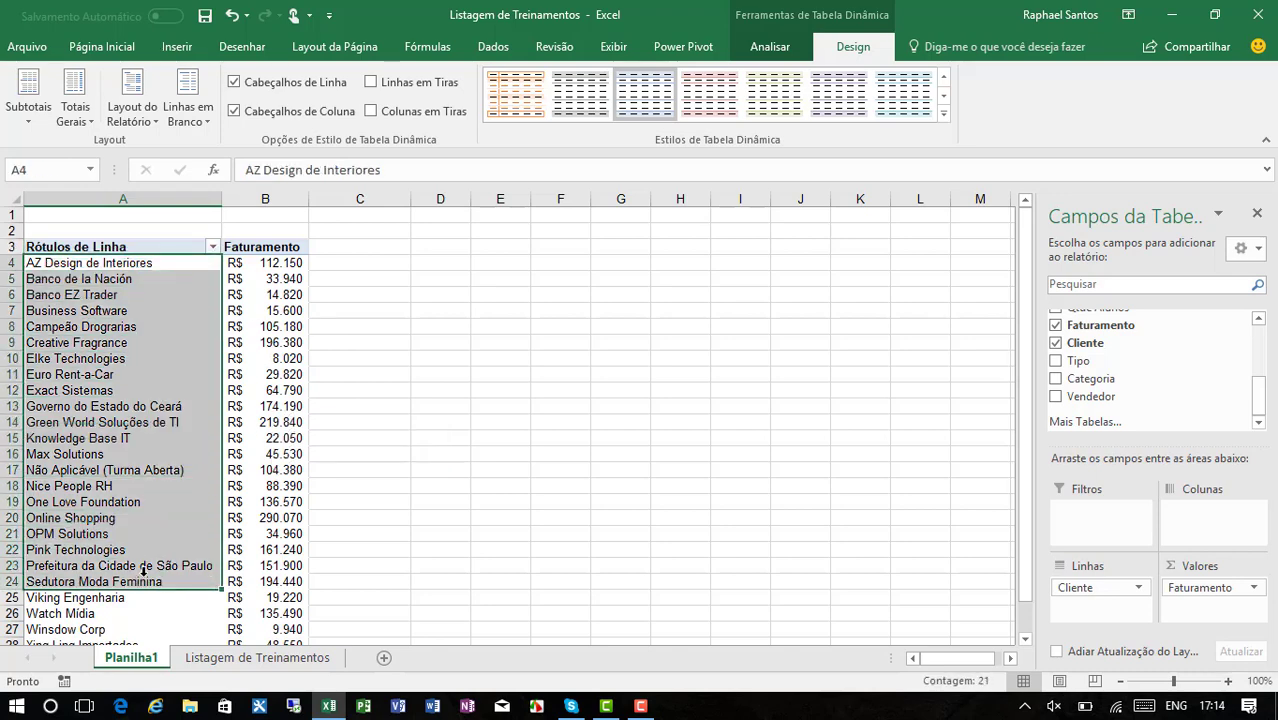
pyautogui.scroll(-1, 152, 553)
pyautogui.scroll(1, 188, 328)
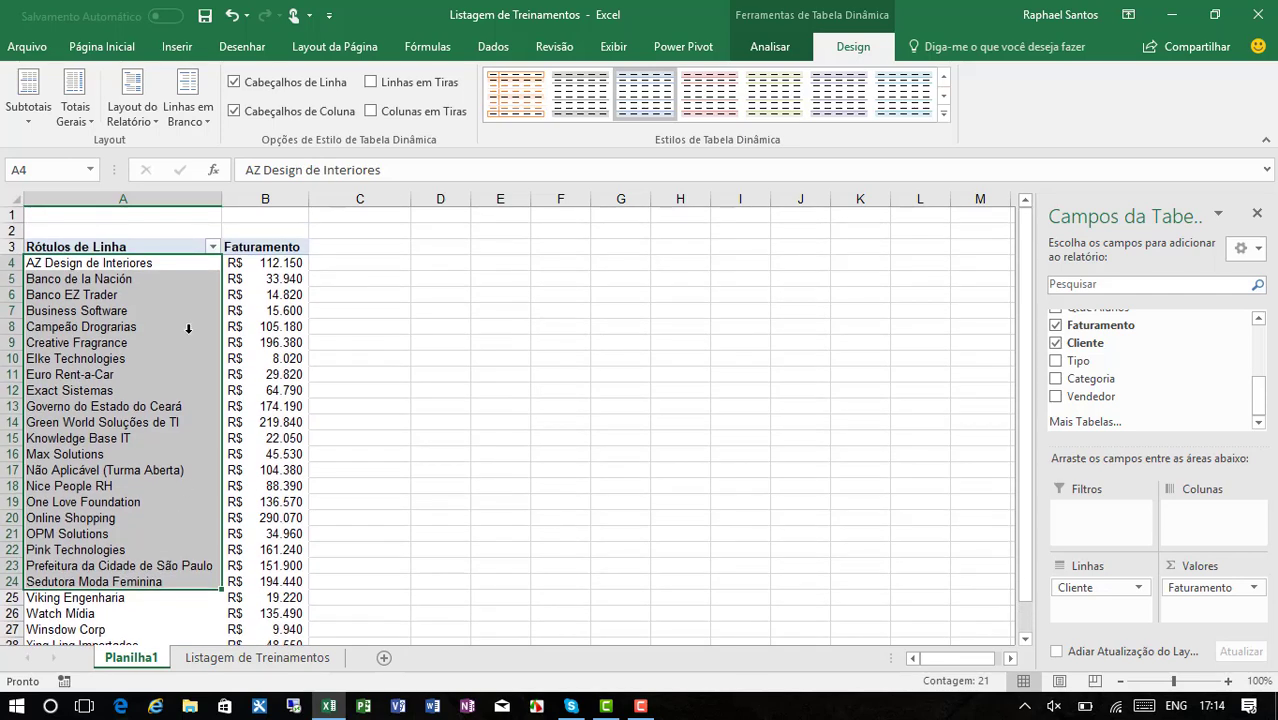
# - Sort the Cliente row labels in descending order by Faturamento through the additional sort options
pyautogui.click(188, 262)
pyautogui.moveTo(288, 384)
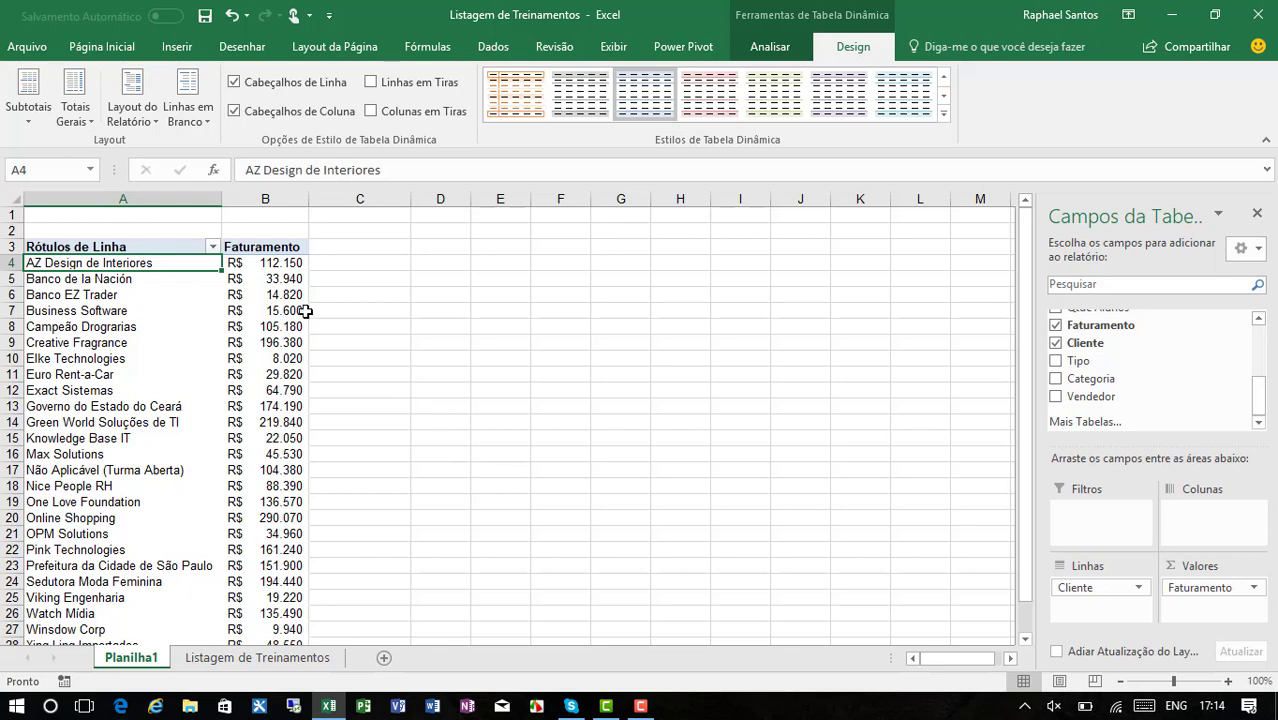
pyautogui.rightClick(185, 263)
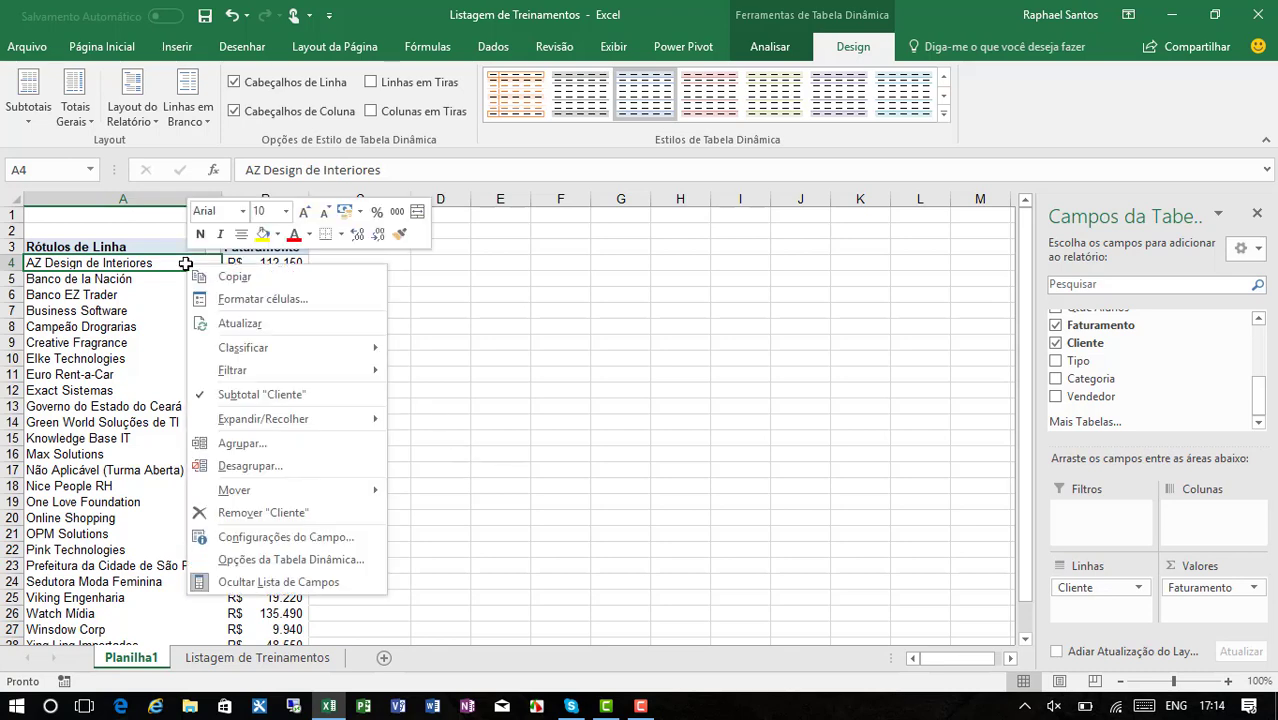
pyautogui.moveTo(323, 355)
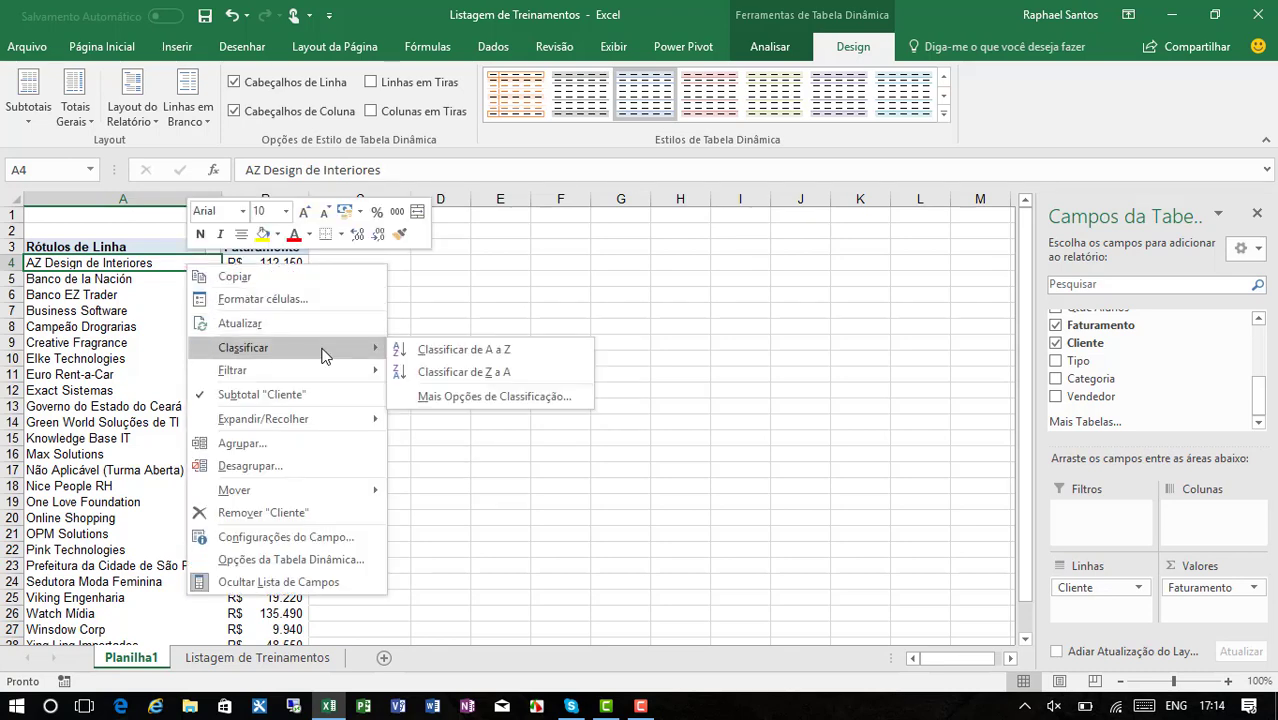
pyautogui.click(513, 398)
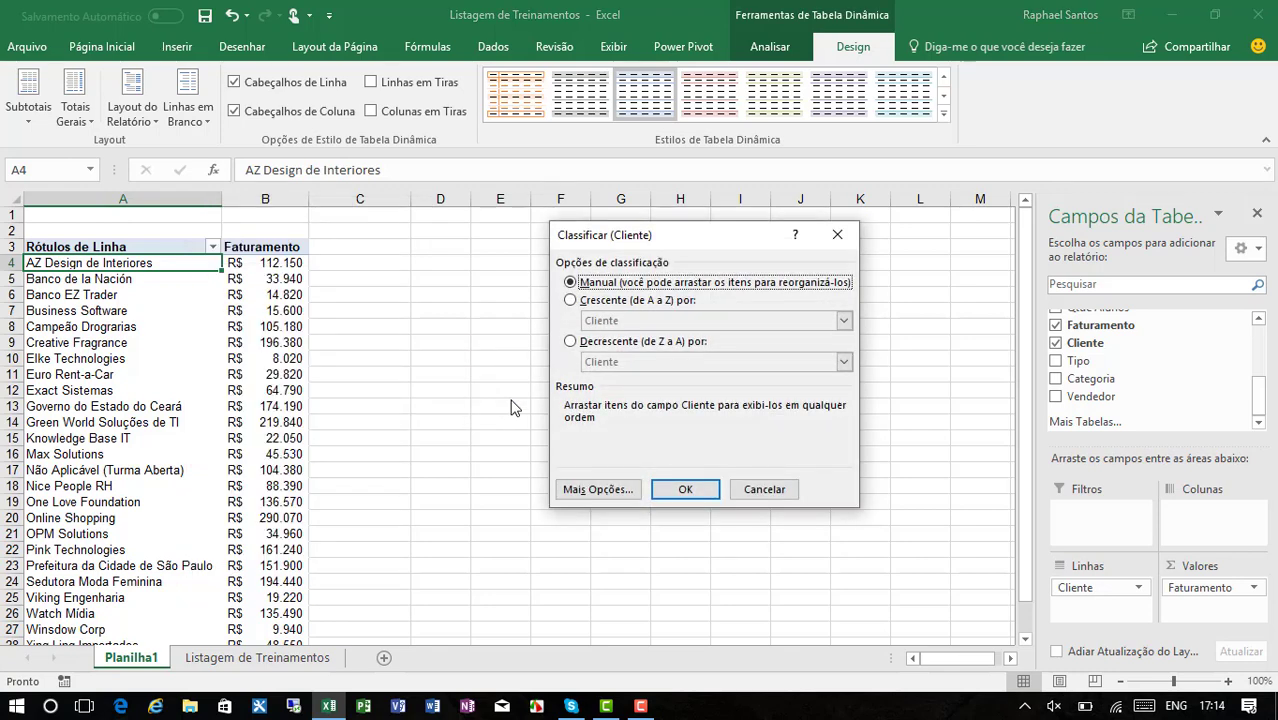
pyautogui.click(575, 343)
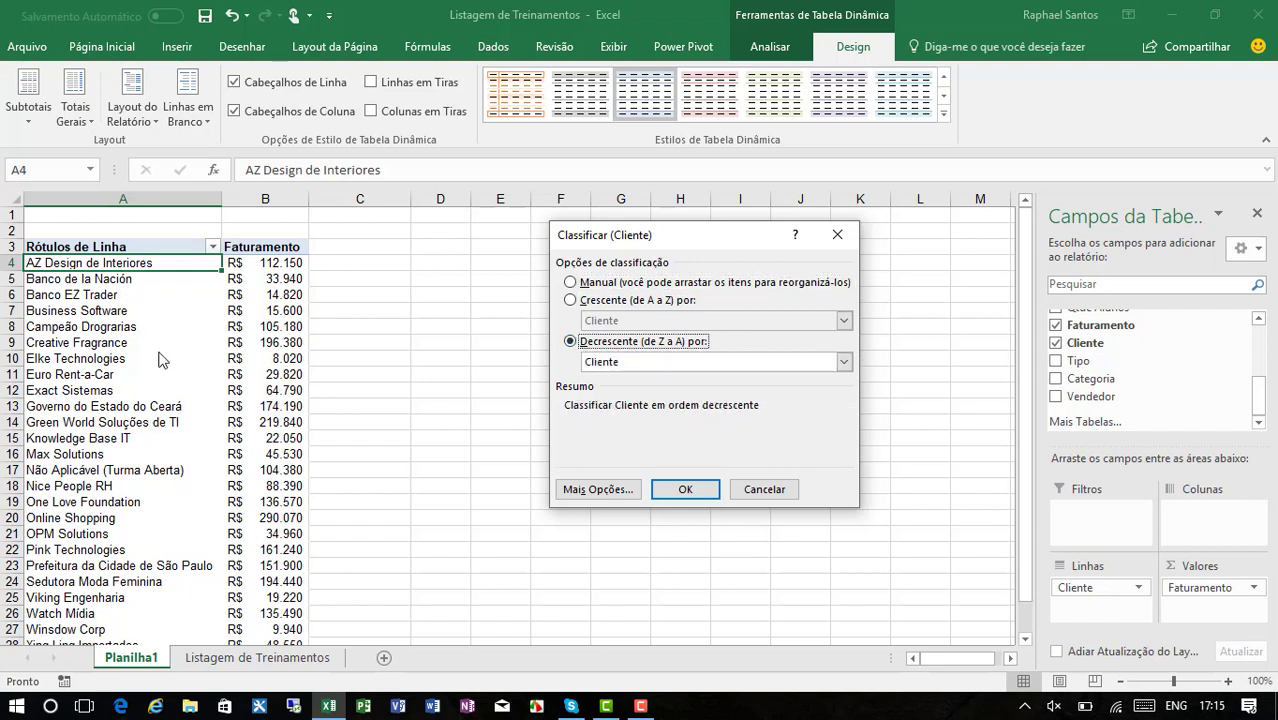
pyautogui.click(844, 361)
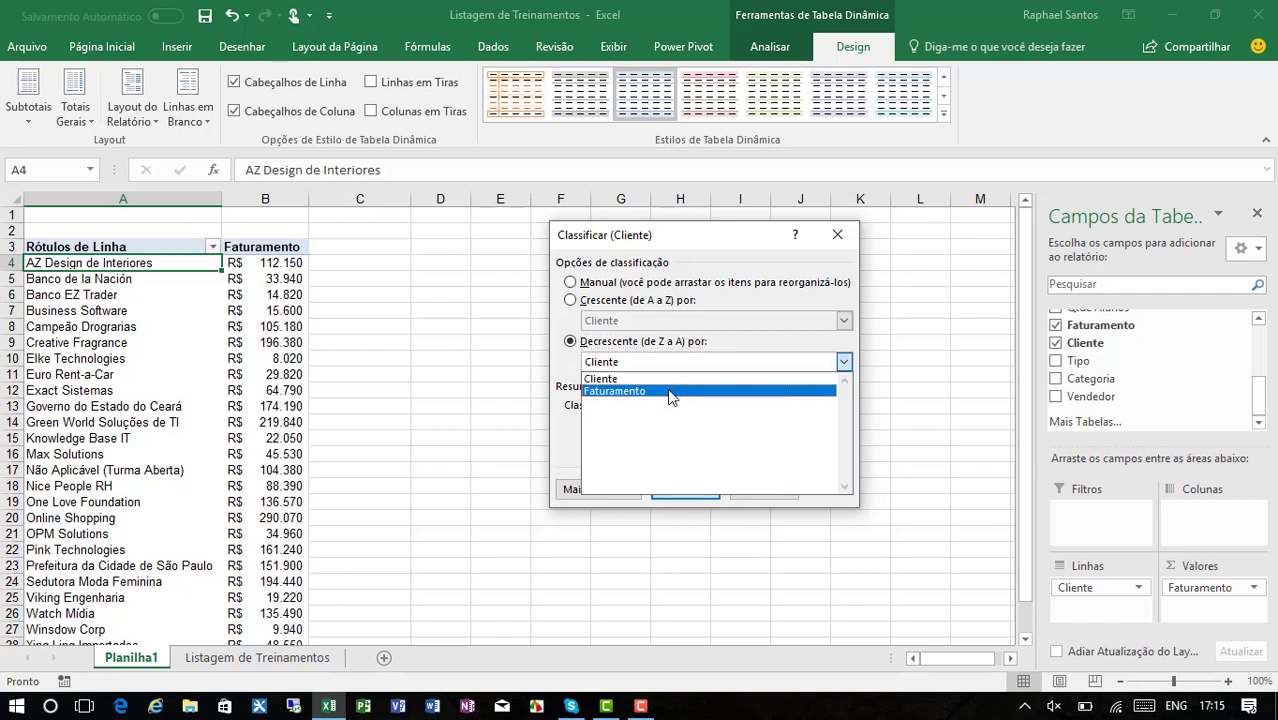
pyautogui.click(673, 389)
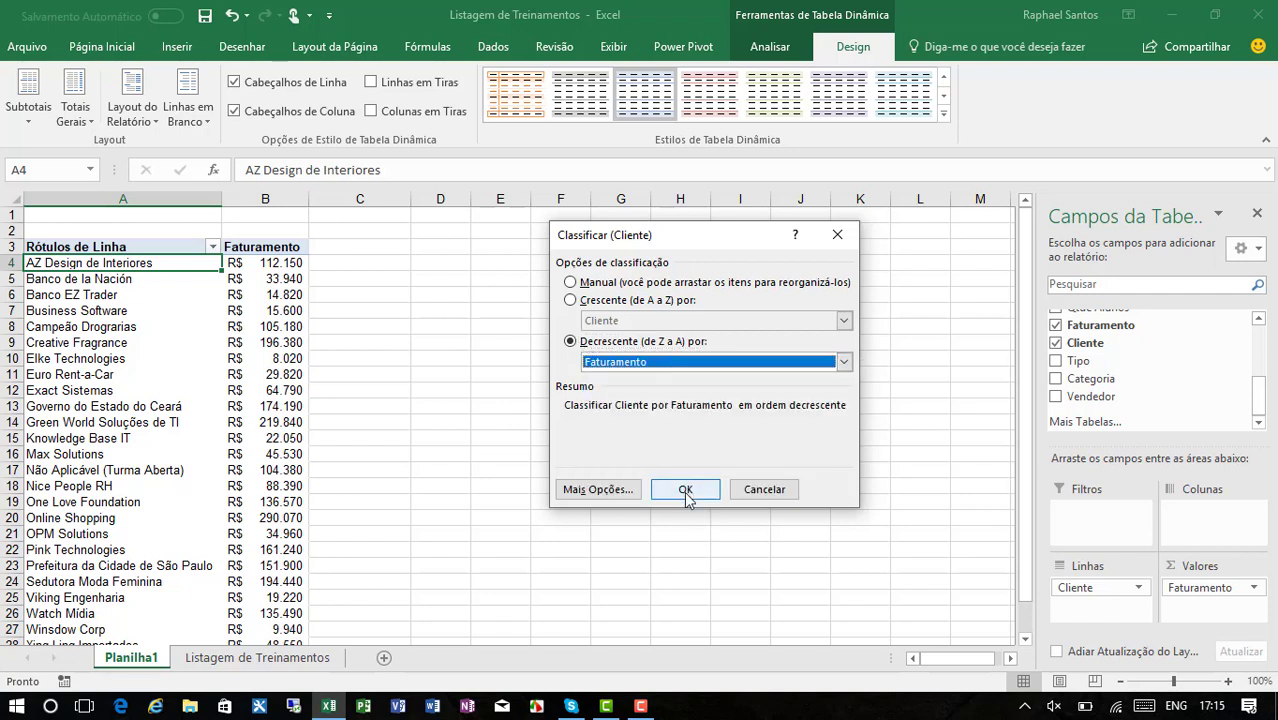
pyautogui.click(686, 491)
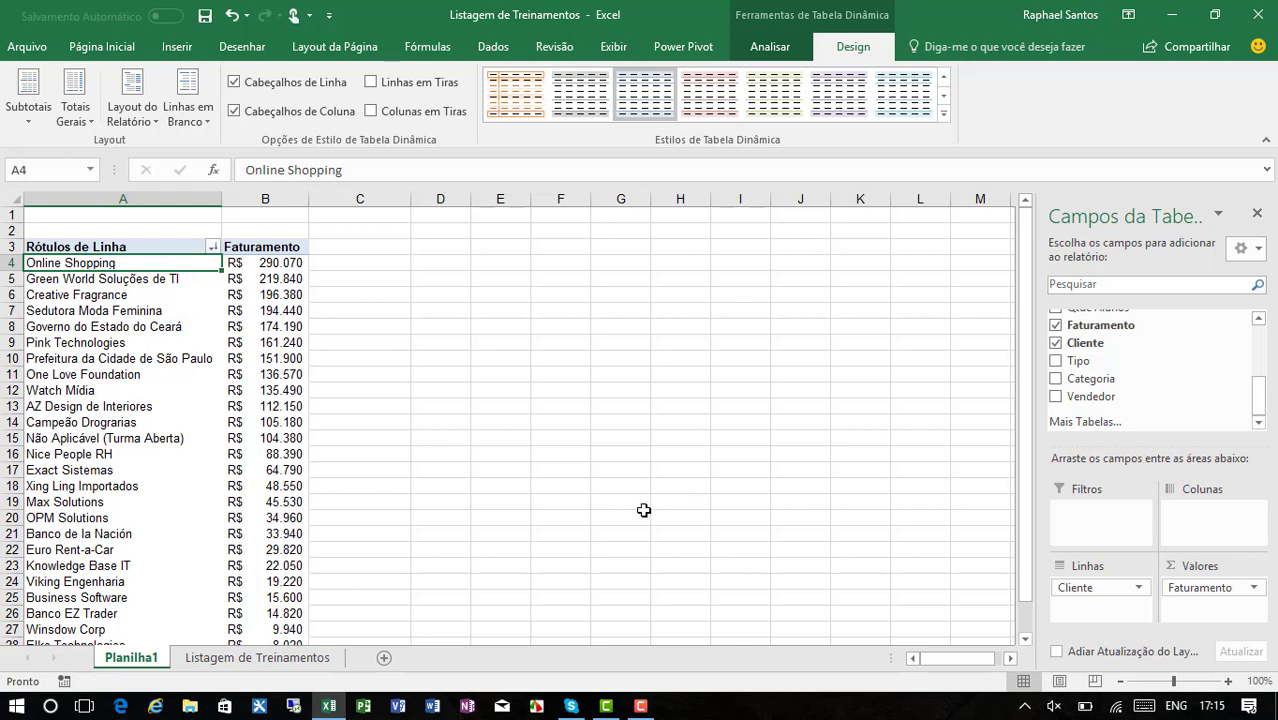
# - Review the sorted client list from the highest Faturamento down to the last client above the grand total
pyautogui.scroll(-2, 476, 479)
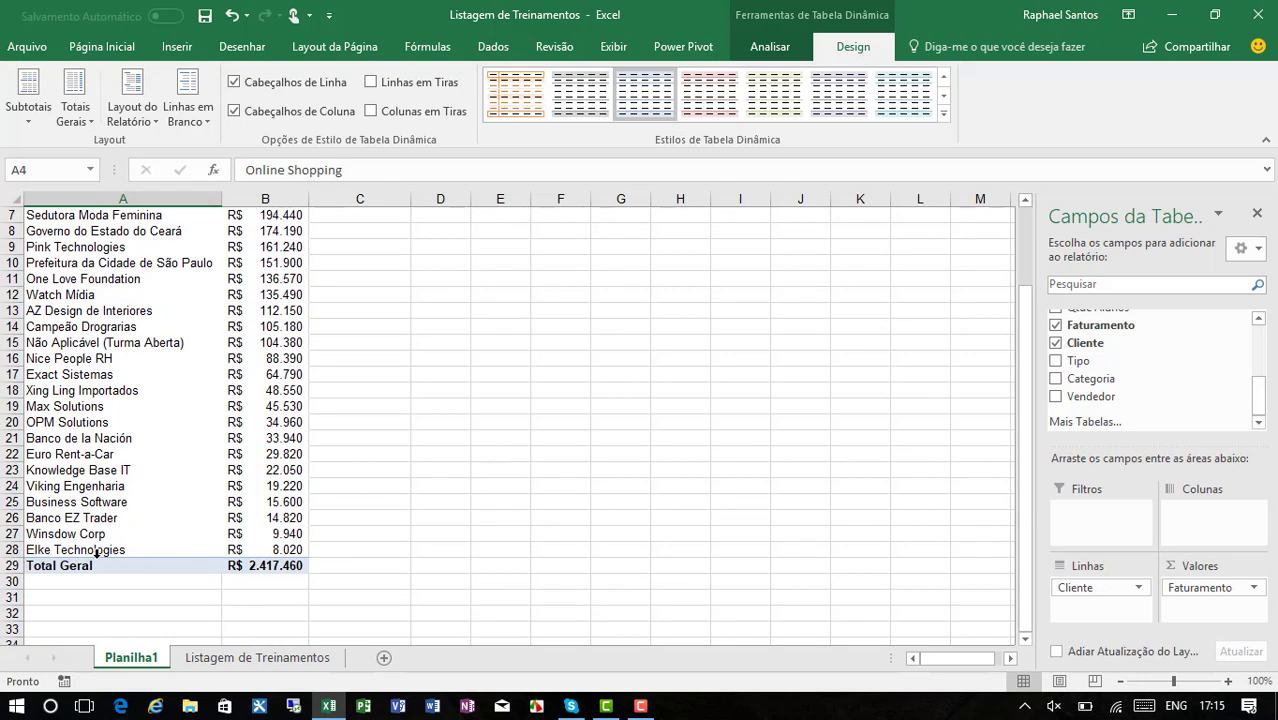
pyautogui.keyDown('shift'); pyautogui.click(93, 550); pyautogui.keyUp('shift')
pyautogui.click(120, 549)
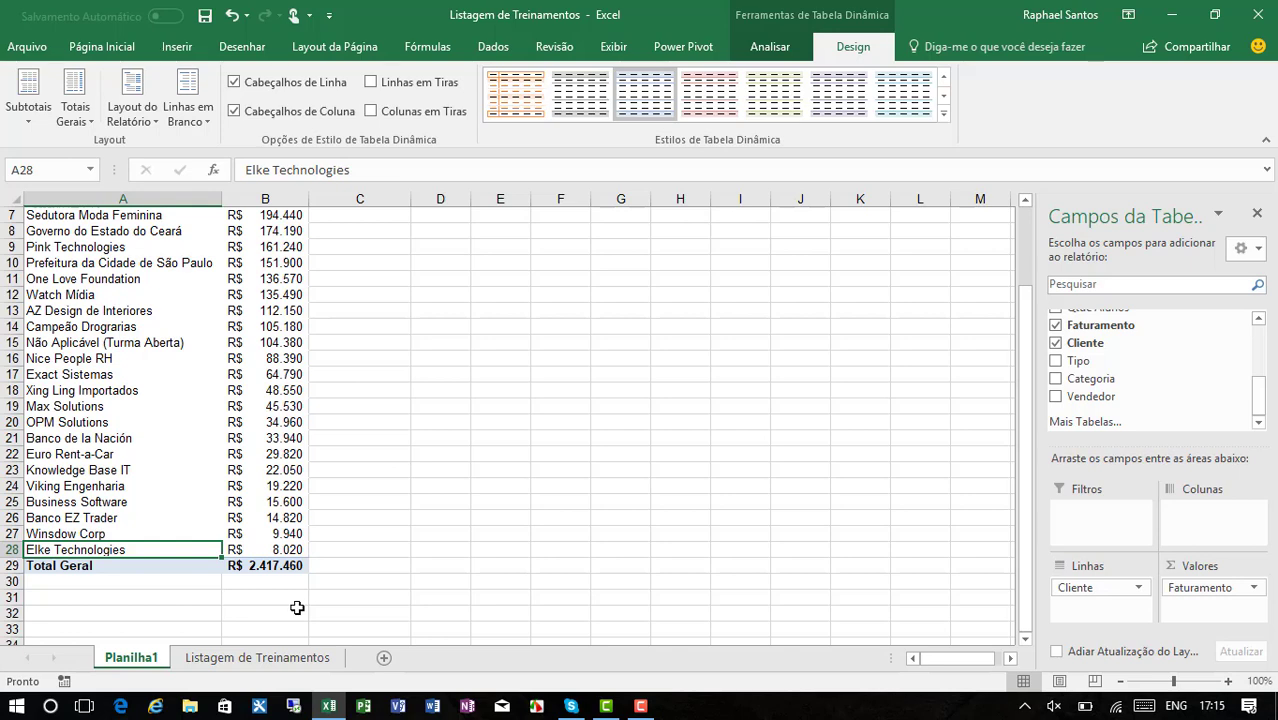
pyautogui.scroll(2, 305, 607)
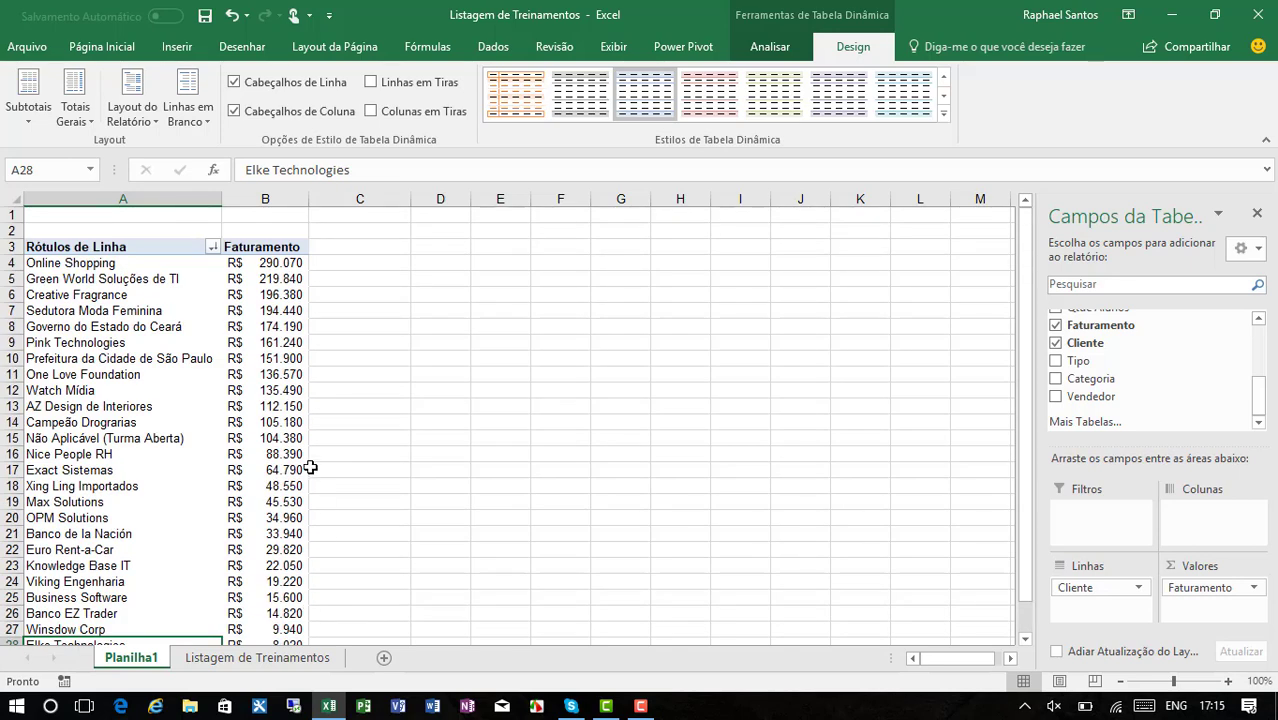
# - Filter the Cliente row labels to show only the top 5 items by Faturamento
pyautogui.click(107, 263)
pyautogui.rightClick(107, 263)
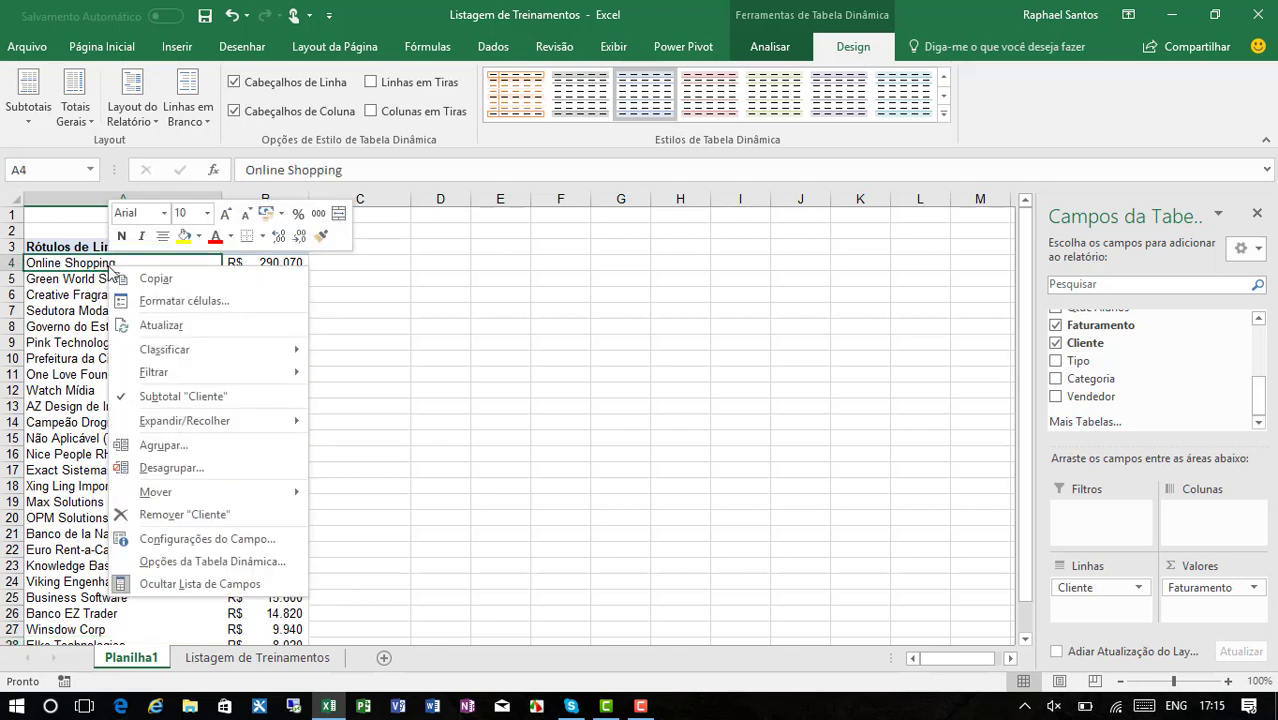
pyautogui.moveTo(306, 352)
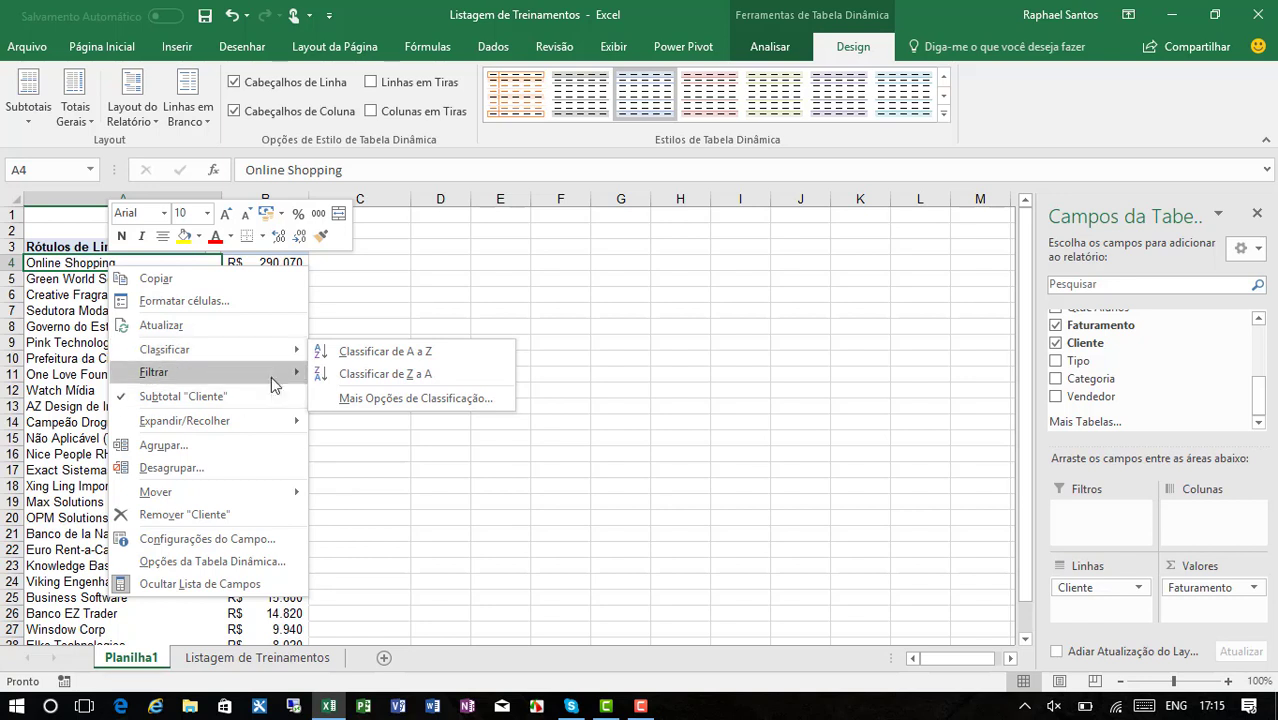
pyautogui.moveTo(277, 373)
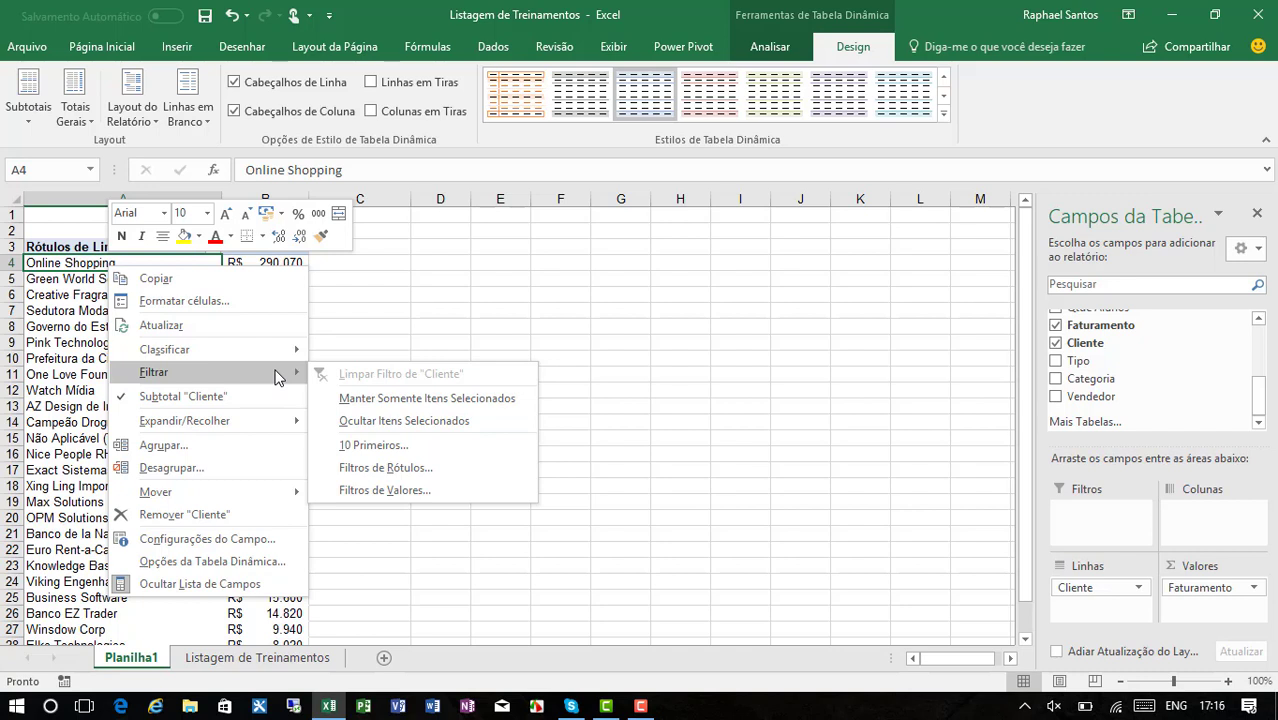
pyautogui.click(108, 270)
pyautogui.rightClick(110, 268)
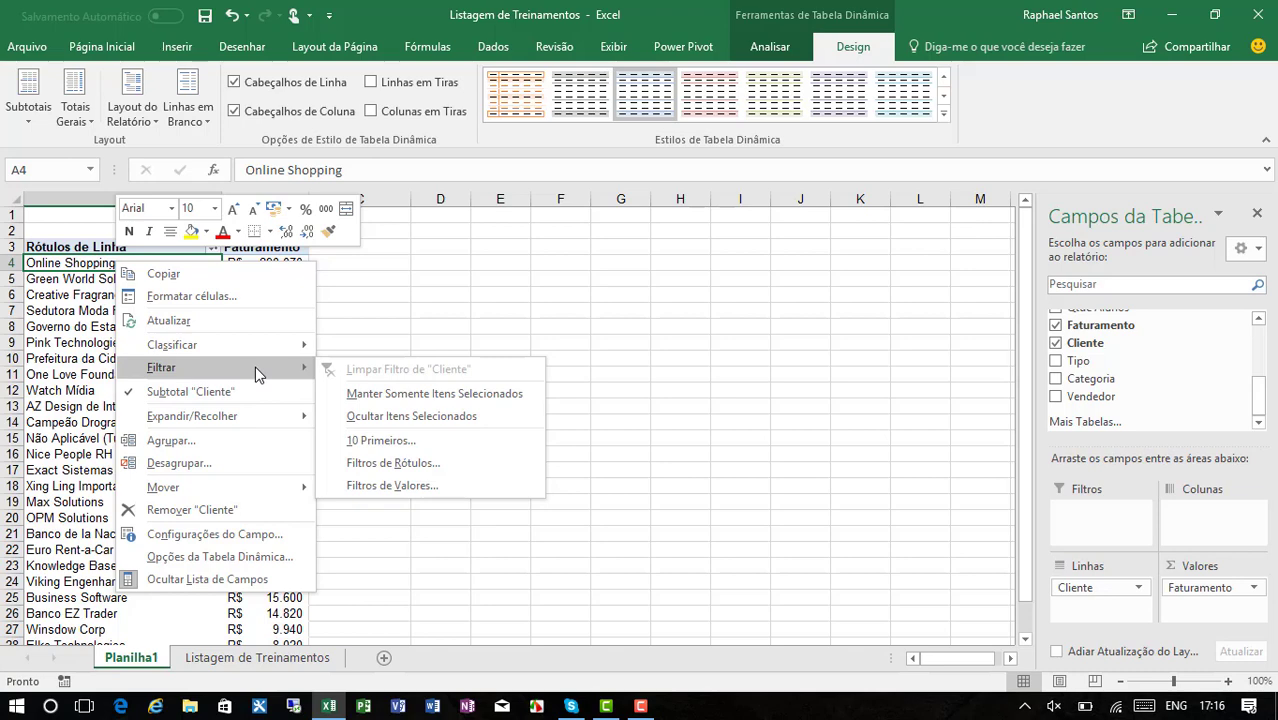
pyautogui.click(378, 442)
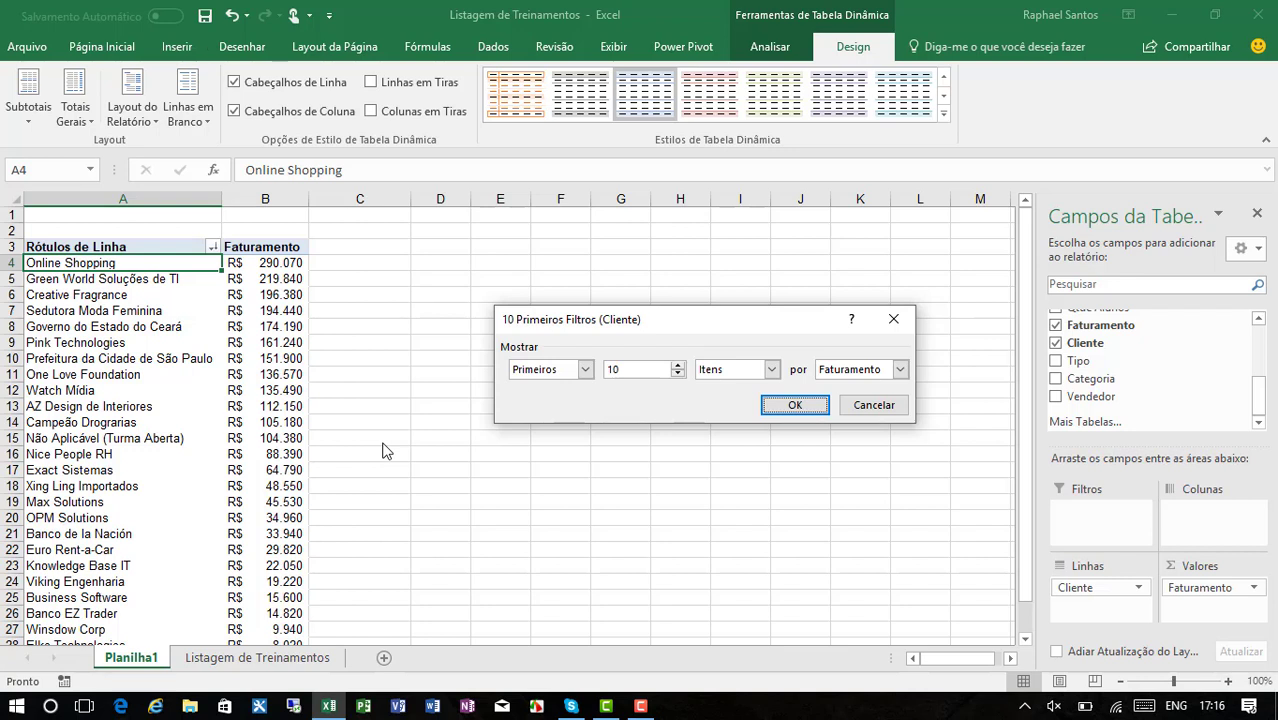
pyautogui.click(679, 374)
pyautogui.click(679, 374)
pyautogui.click(679, 374)
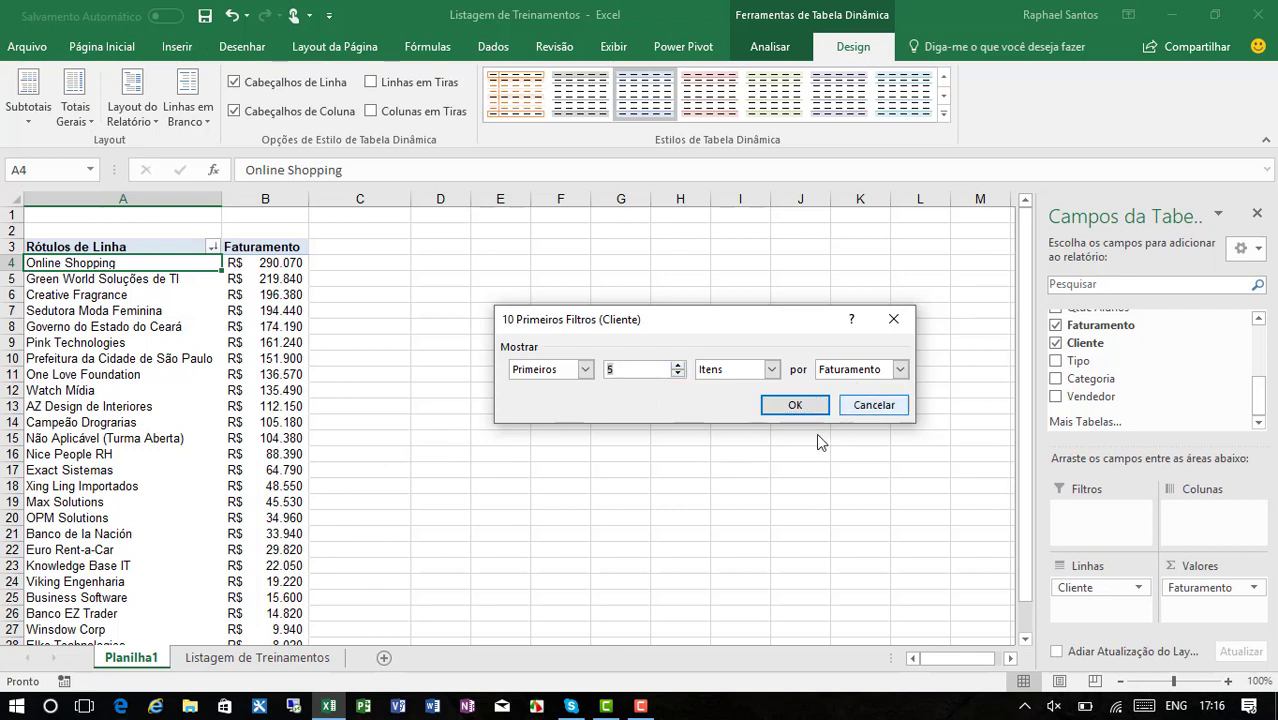
pyautogui.click(793, 410)
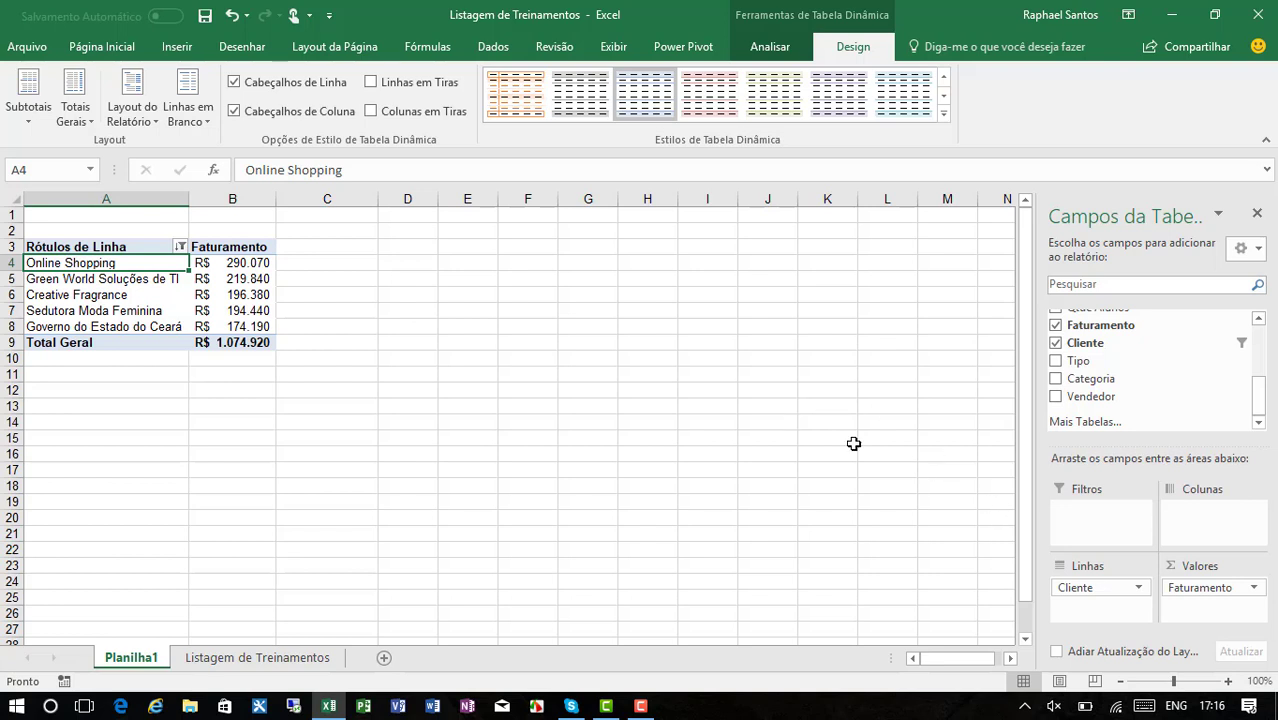
# - Clear the filter from Cliente and replace that field with Vendedor in the rows
pyautogui.rightClick(153, 262)
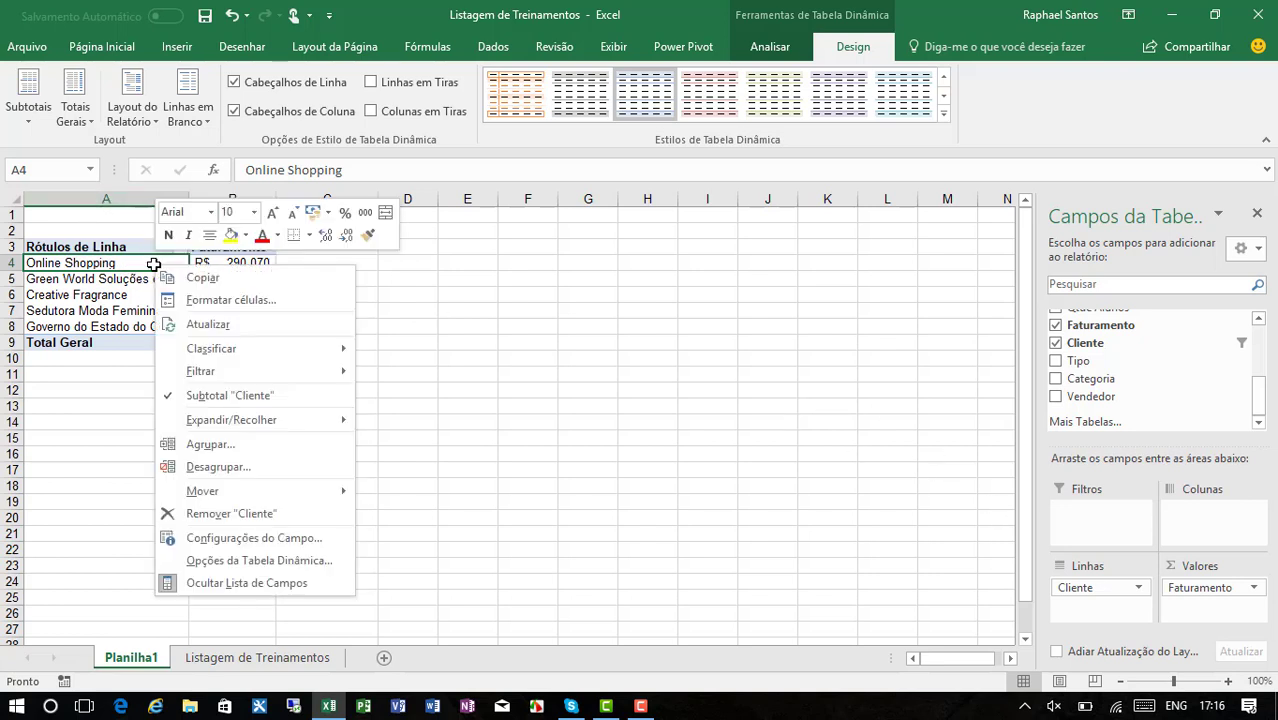
pyautogui.moveTo(268, 378)
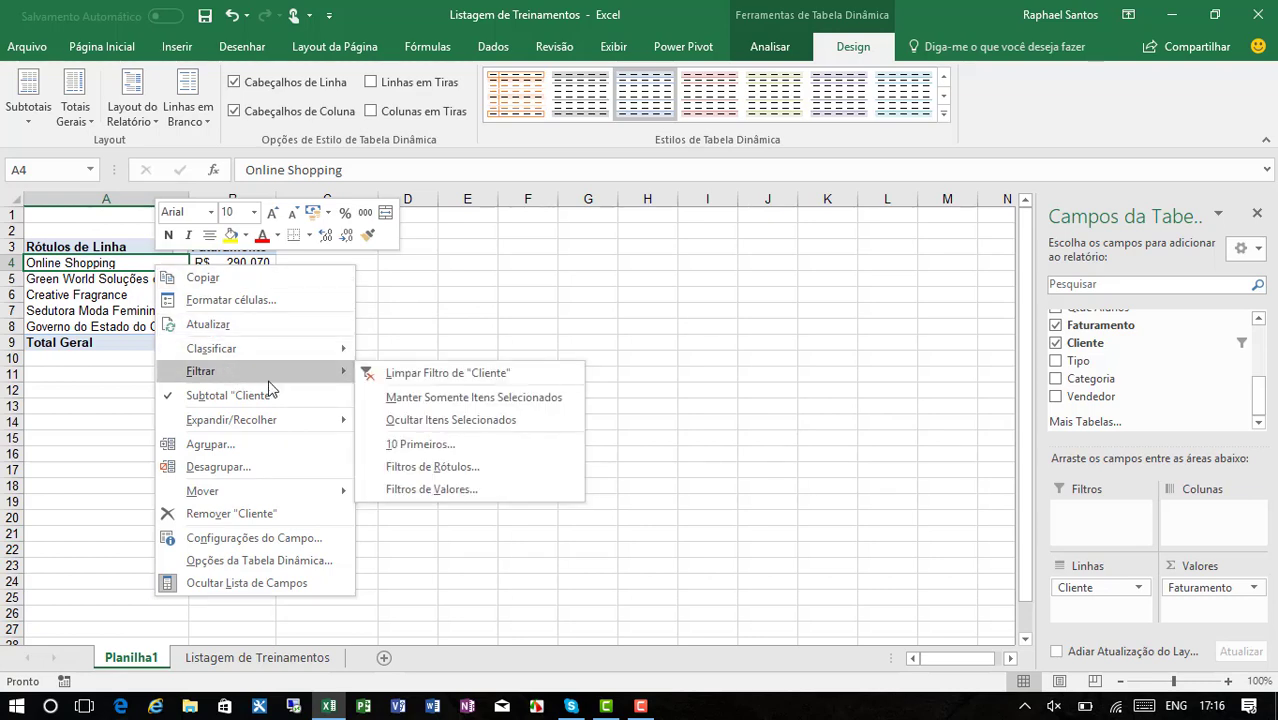
pyautogui.click(418, 373)
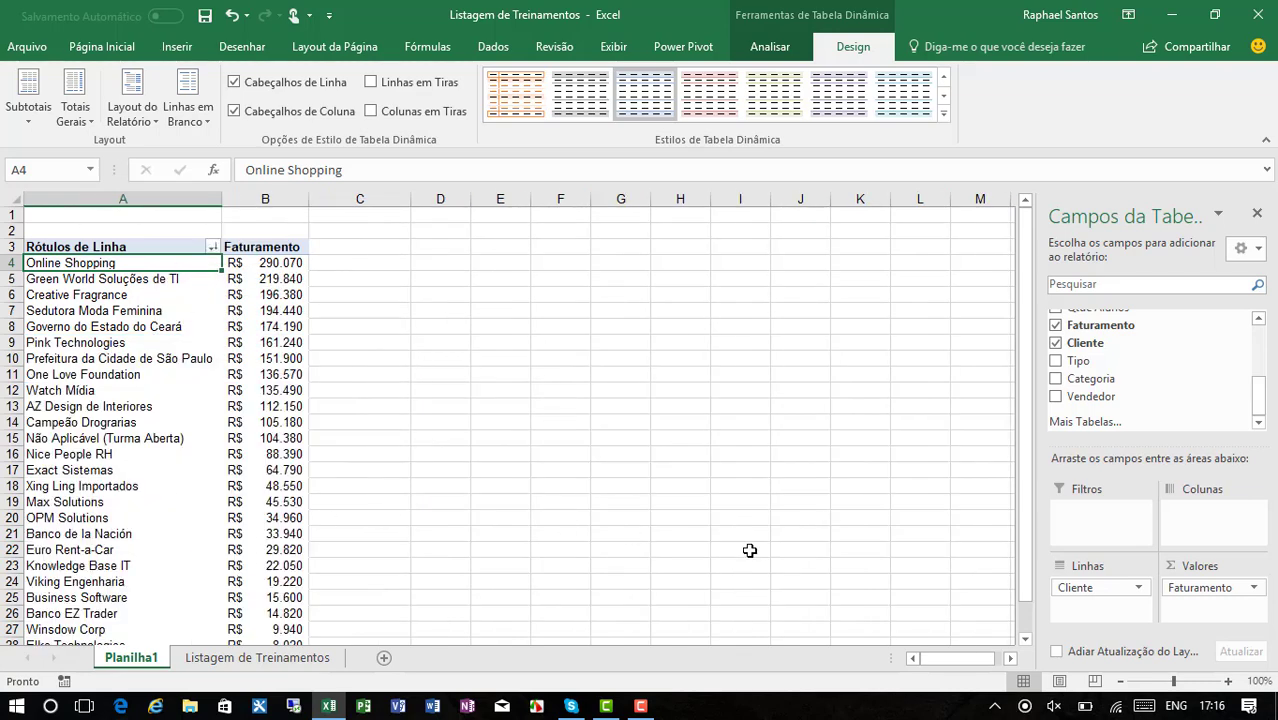
pyautogui.moveTo(1100, 605); pyautogui.dragTo(640, 593)
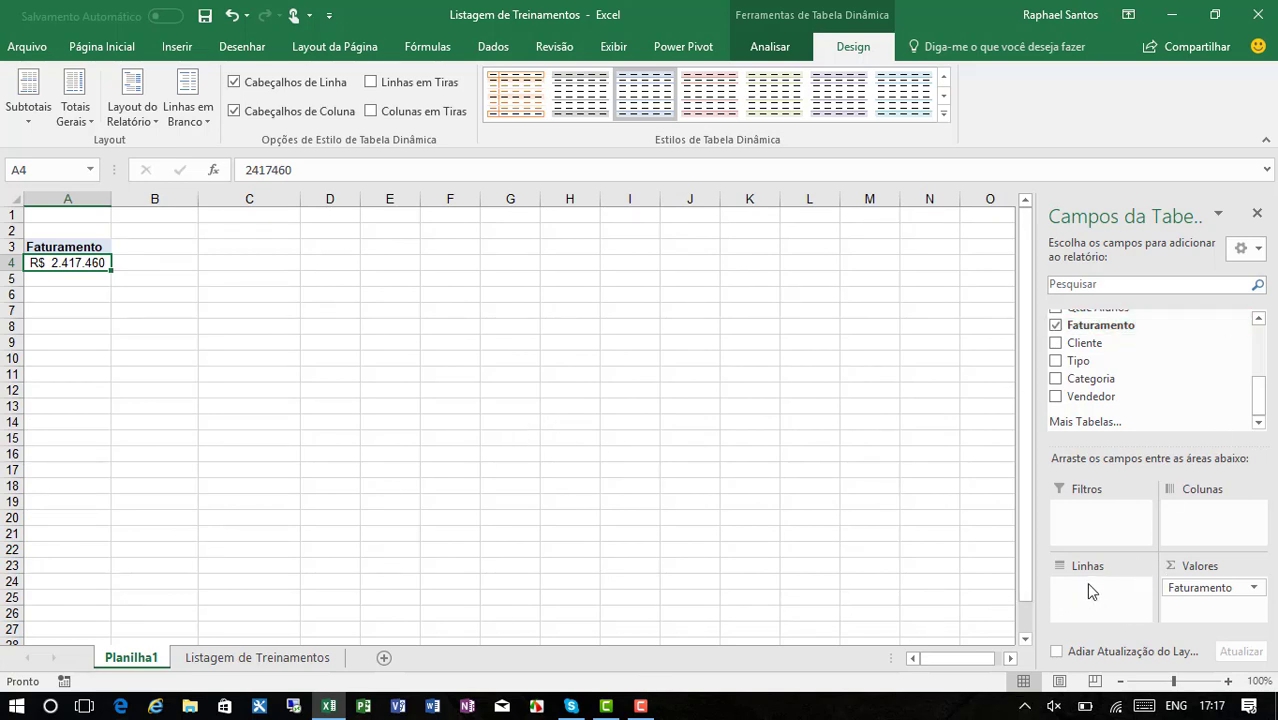
pyautogui.moveTo(1150, 400); pyautogui.dragTo(1098, 590)
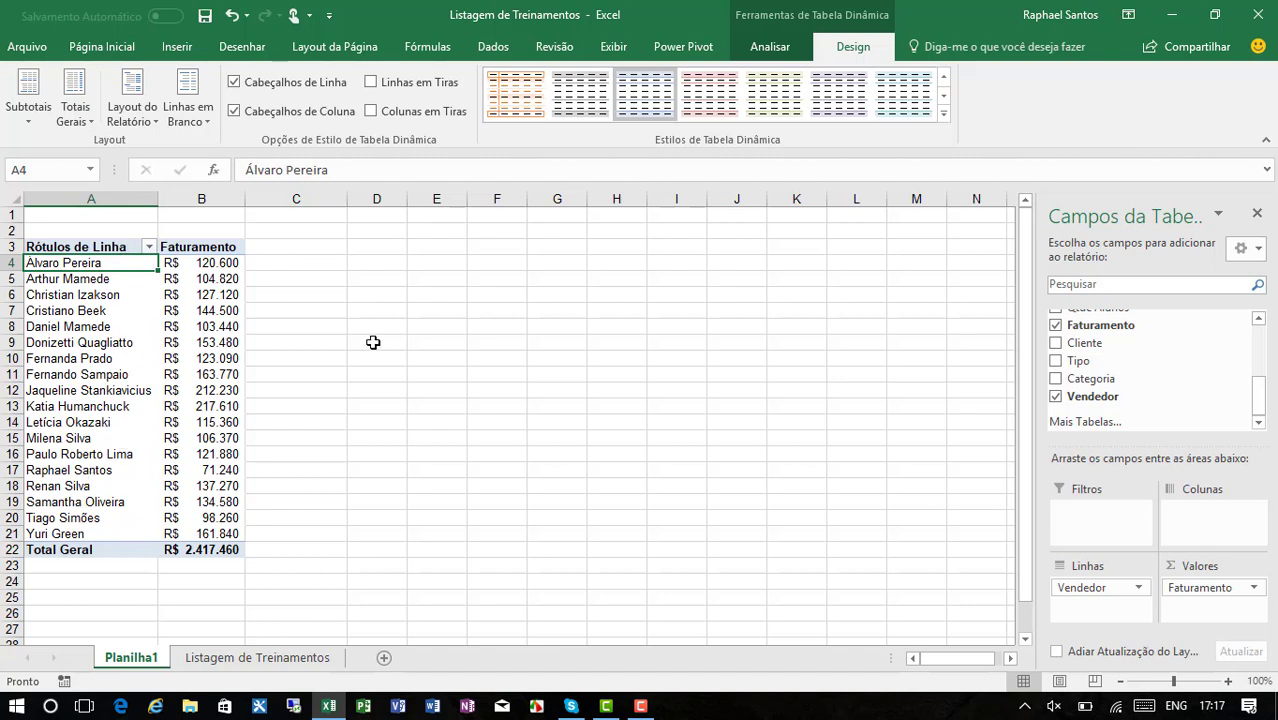
# - Examine the Faturamento of individual Vendedor rows and compare them with the grand total
pyautogui.click(122, 278)
pyautogui.click(116, 265)
pyautogui.click(235, 263)
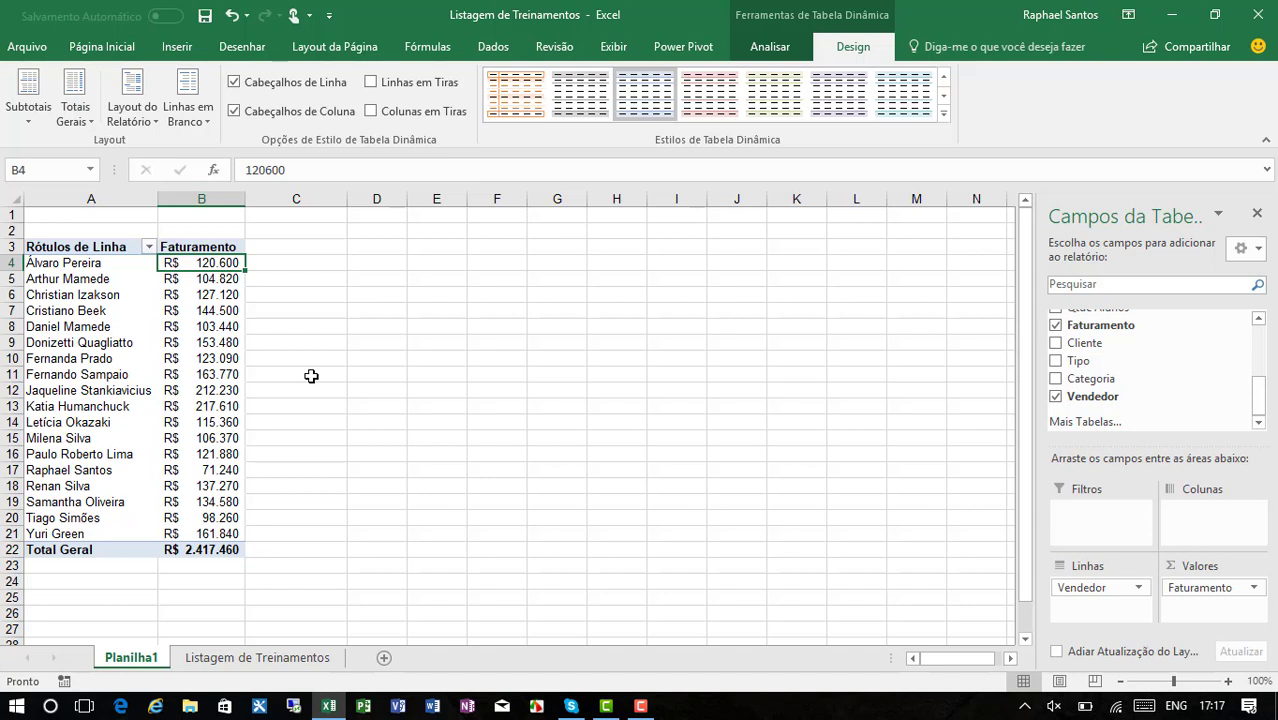
pyautogui.press('Left')
pyautogui.press('Down')
pyautogui.press('Right')
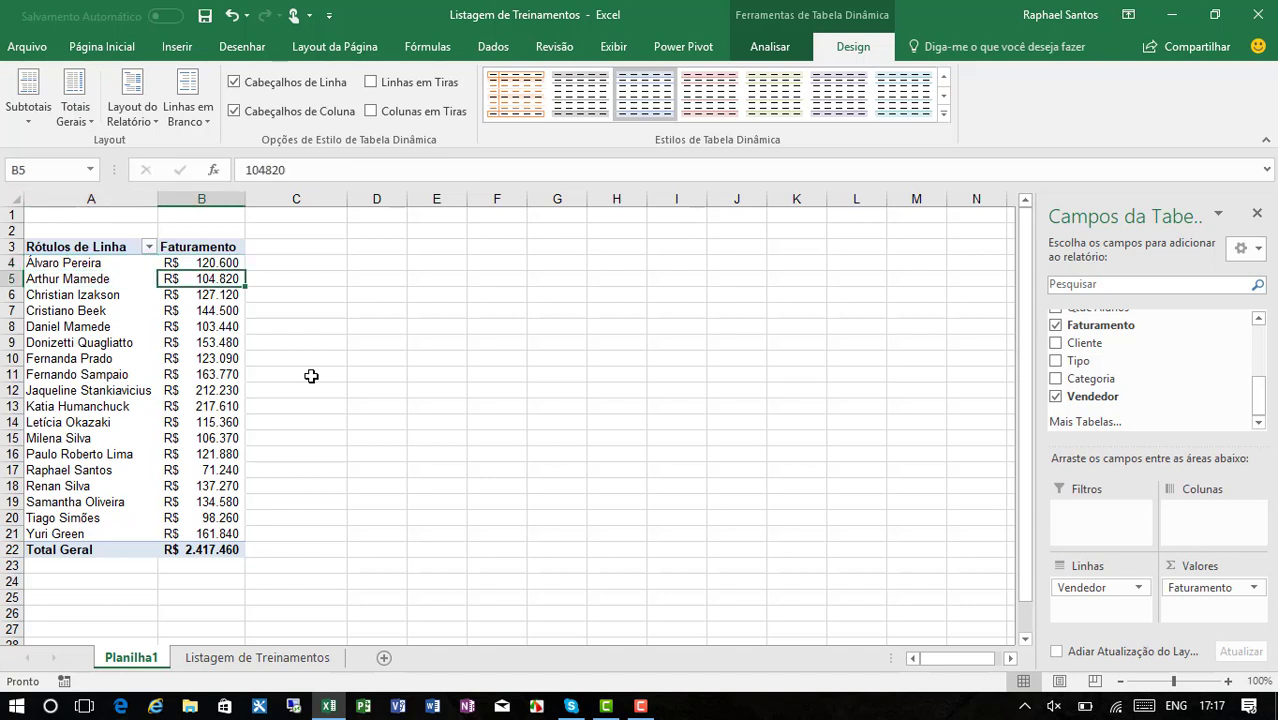
pyautogui.press('Left')
pyautogui.press('Down')
pyautogui.press('Right')
pyautogui.press('Down')
pyautogui.press('Left')
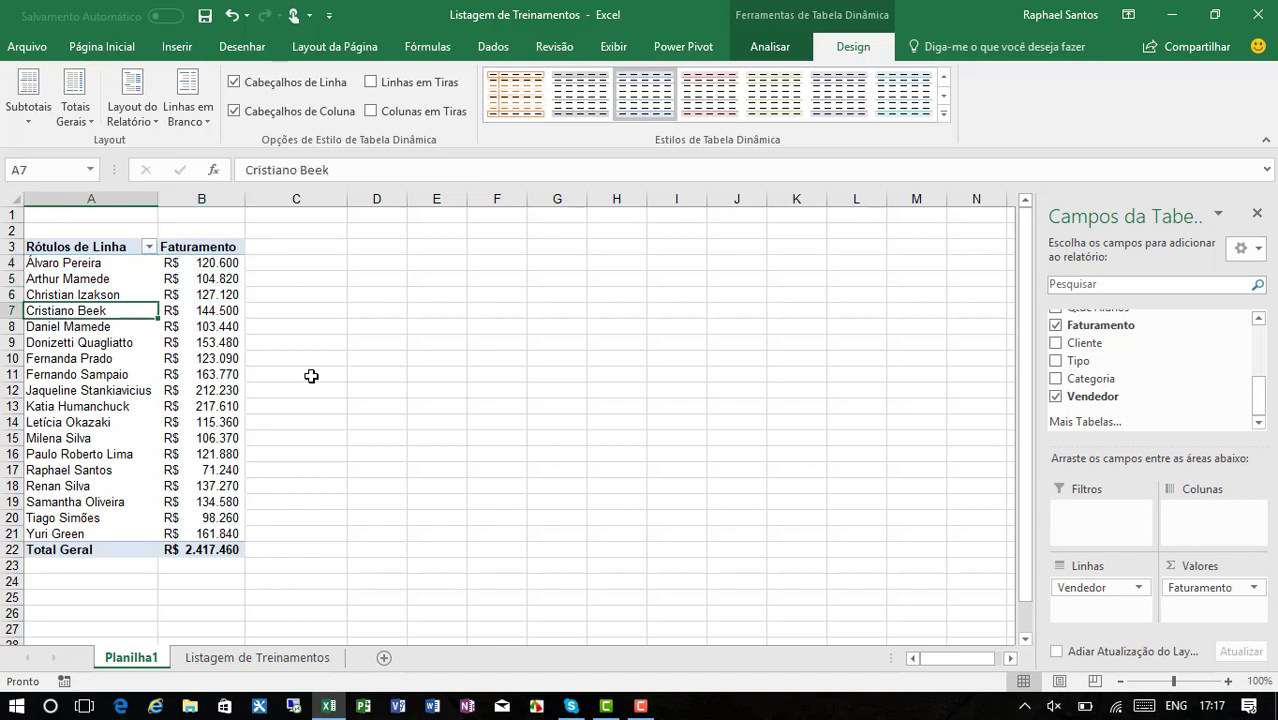
pyautogui.press('Down')
pyautogui.press('Right')
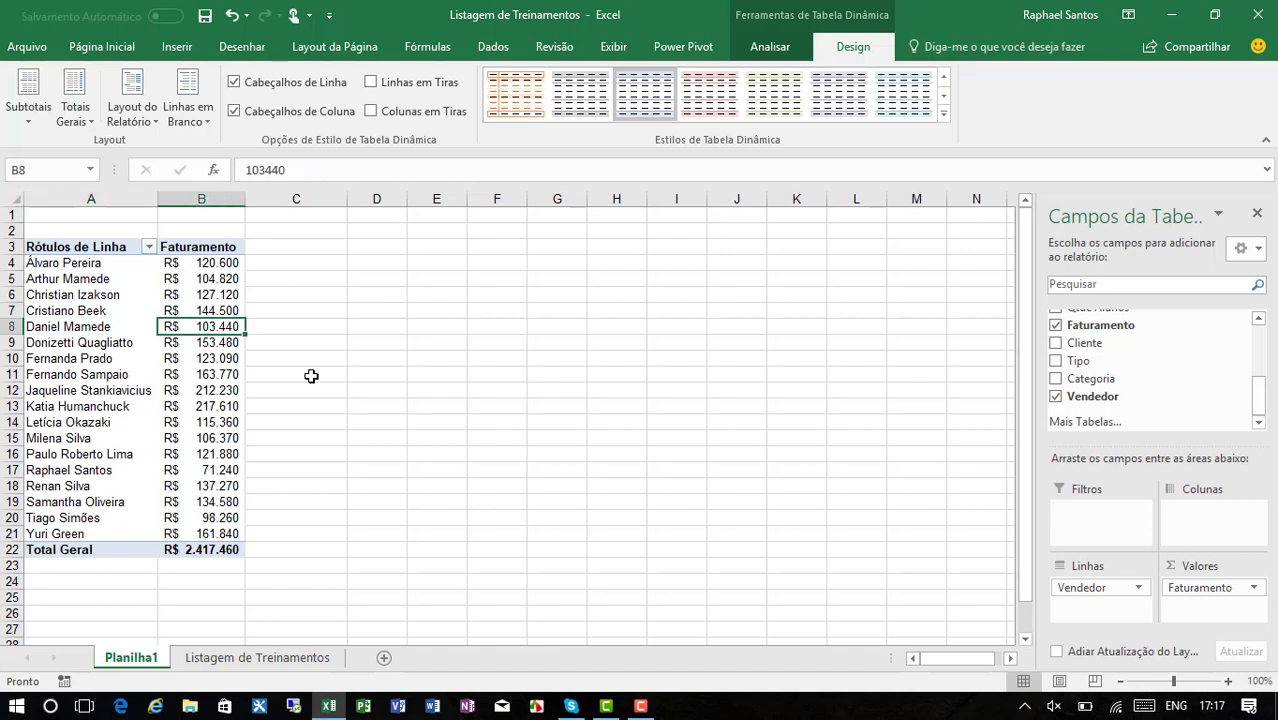
pyautogui.click(218, 550)
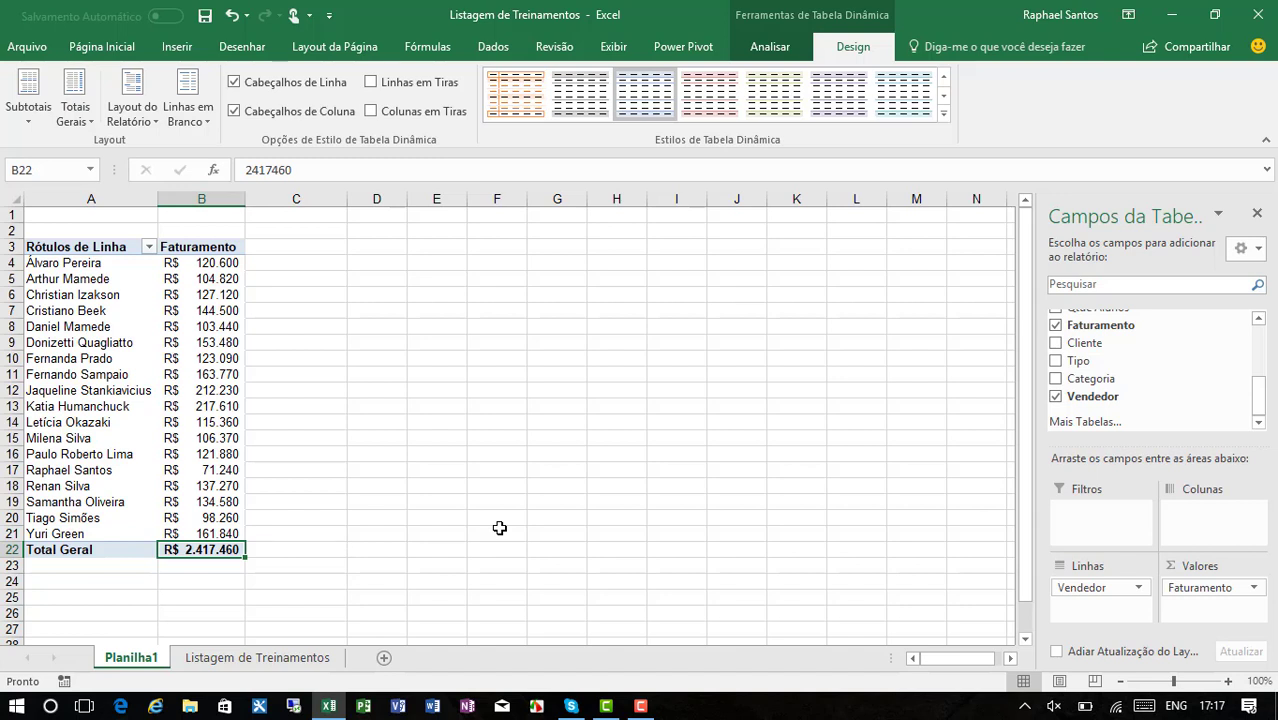
pyautogui.click(128, 267)
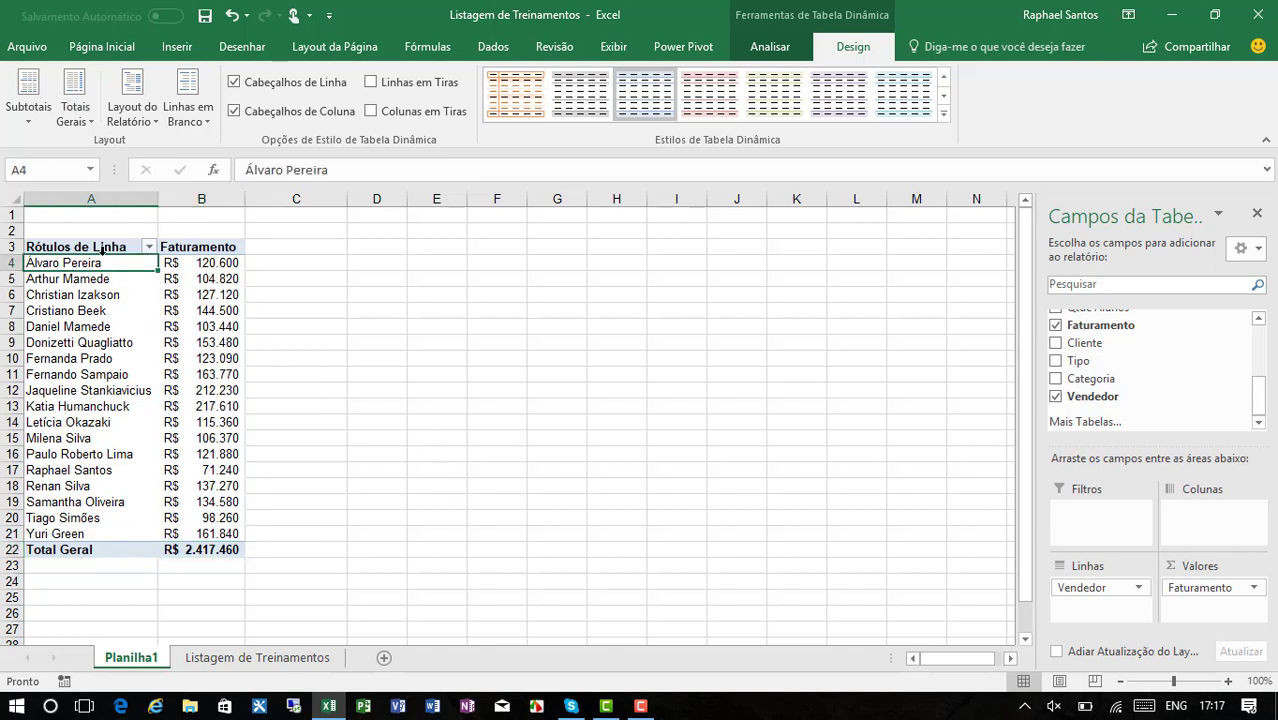
pyautogui.moveTo(103, 262); pyautogui.dragTo(103, 516)
pyautogui.click(210, 535)
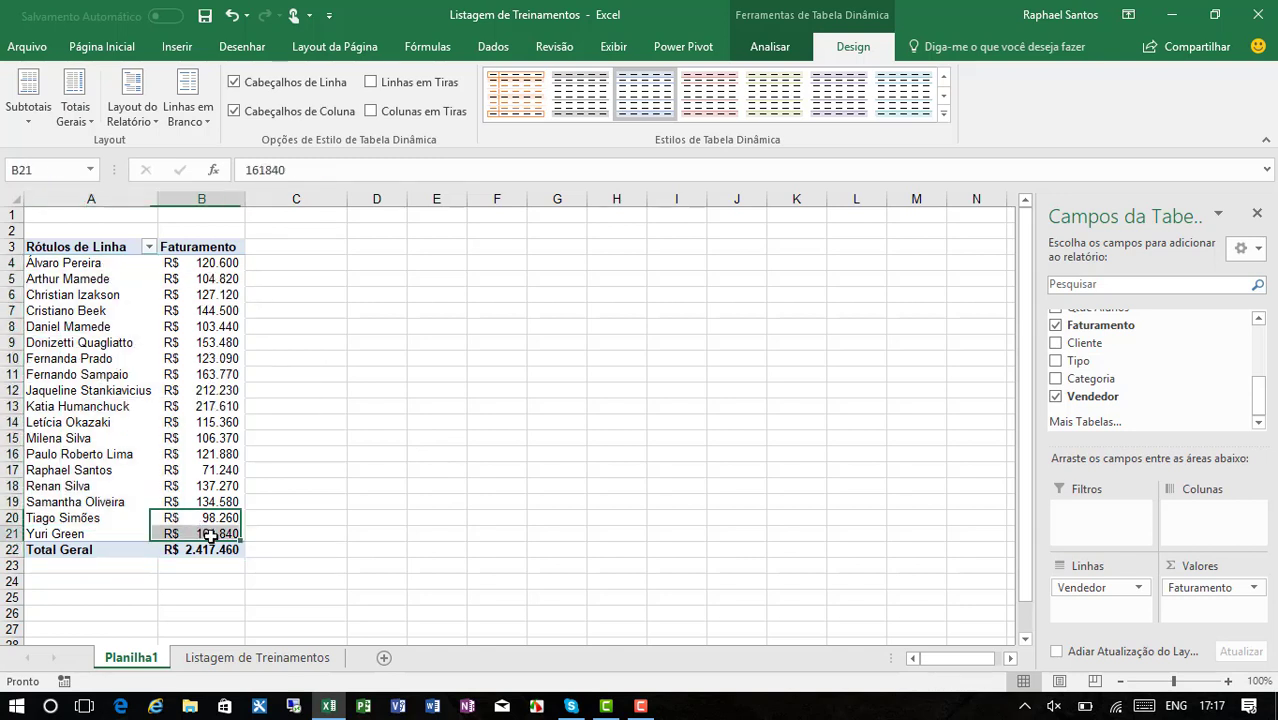
pyautogui.click(210, 535)
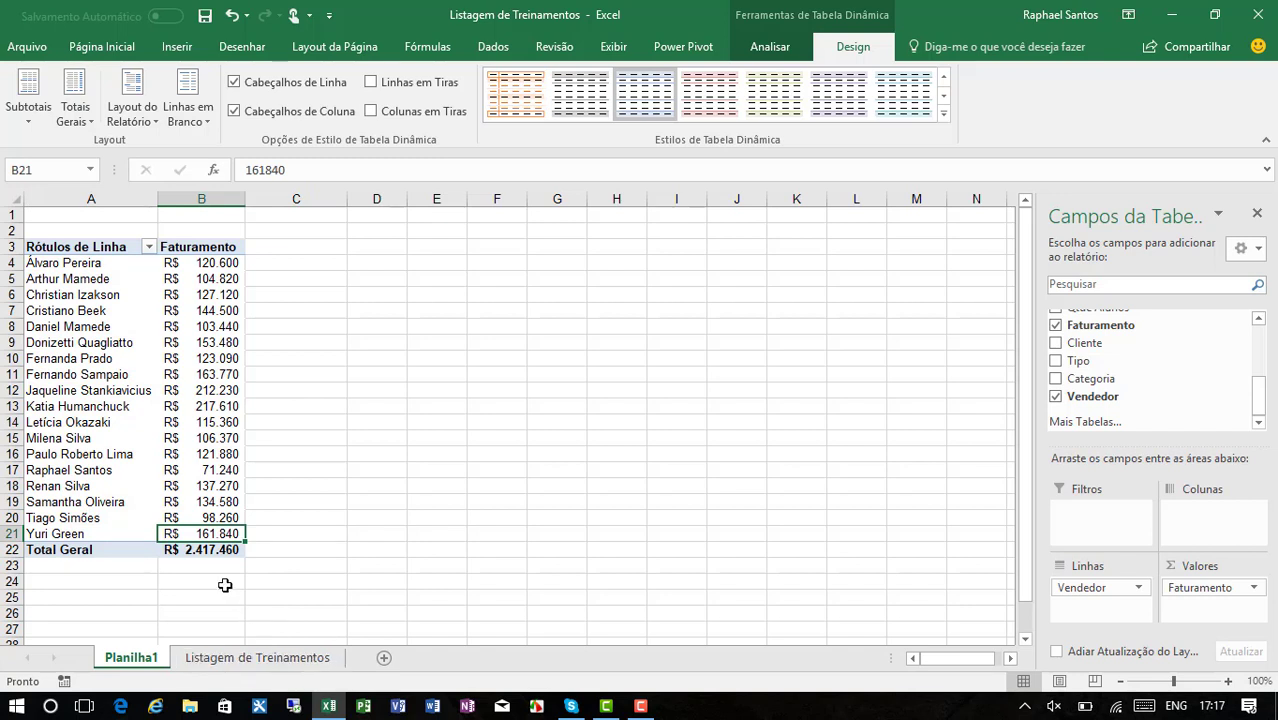
pyautogui.click(219, 550)
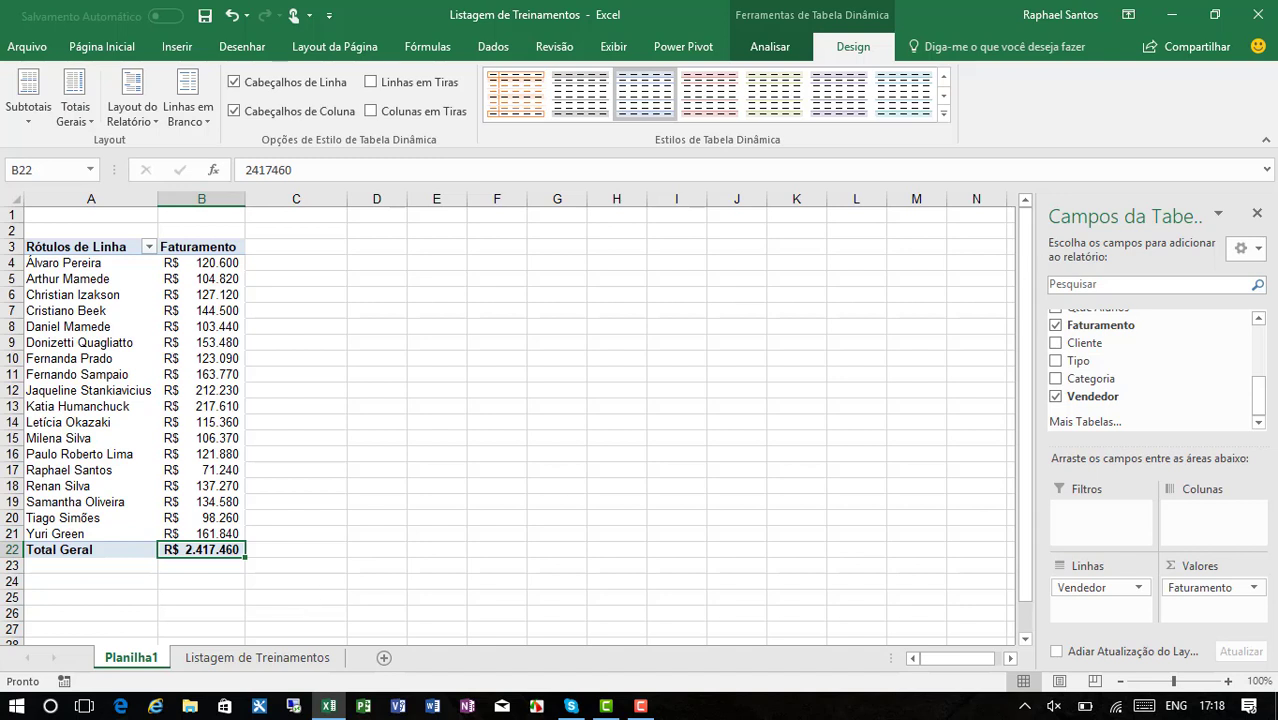
# - Change the Faturamento value field to show values as % do Total de Colunas
pyautogui.click(1222, 588)
pyautogui.click(1163, 569)
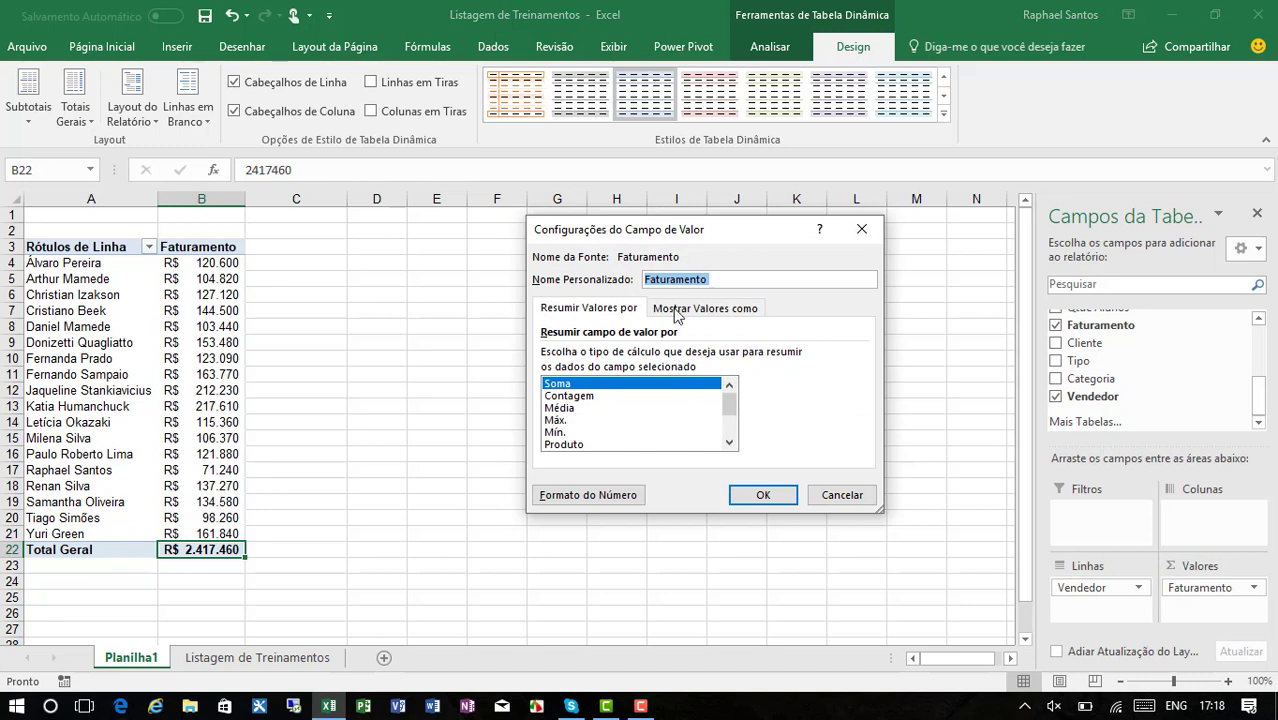
pyautogui.click(677, 312)
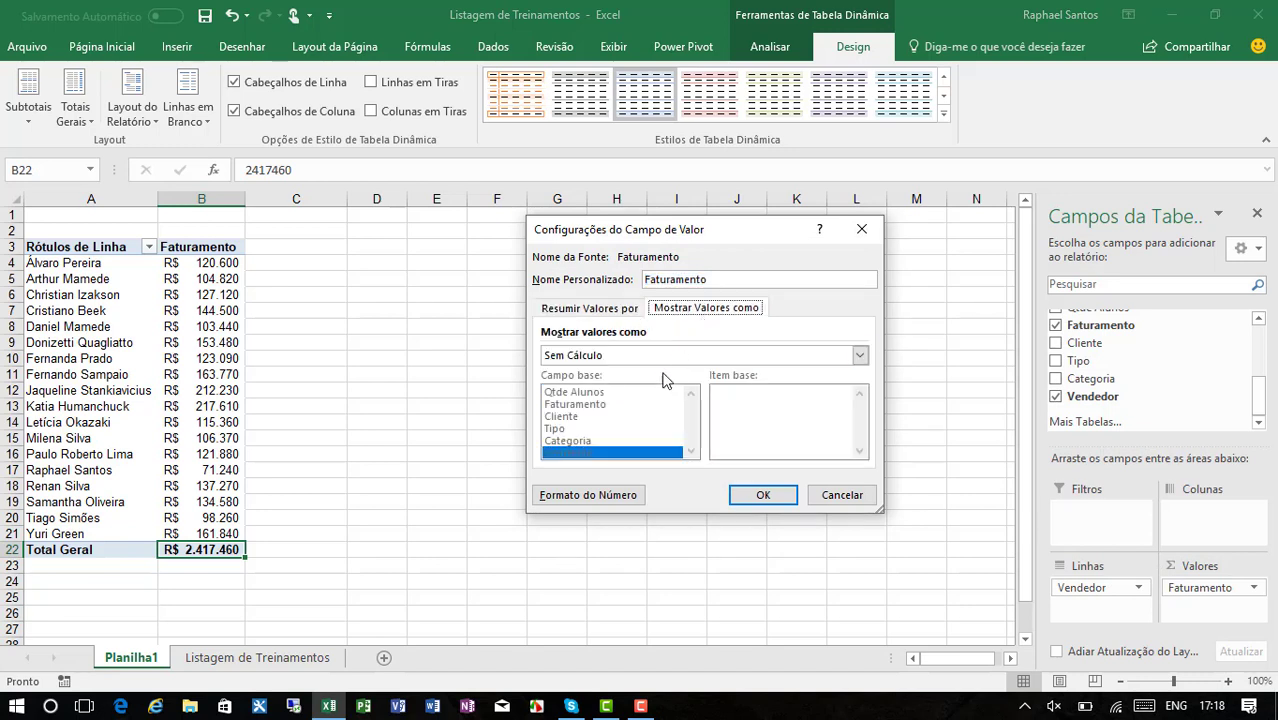
pyautogui.click(612, 358)
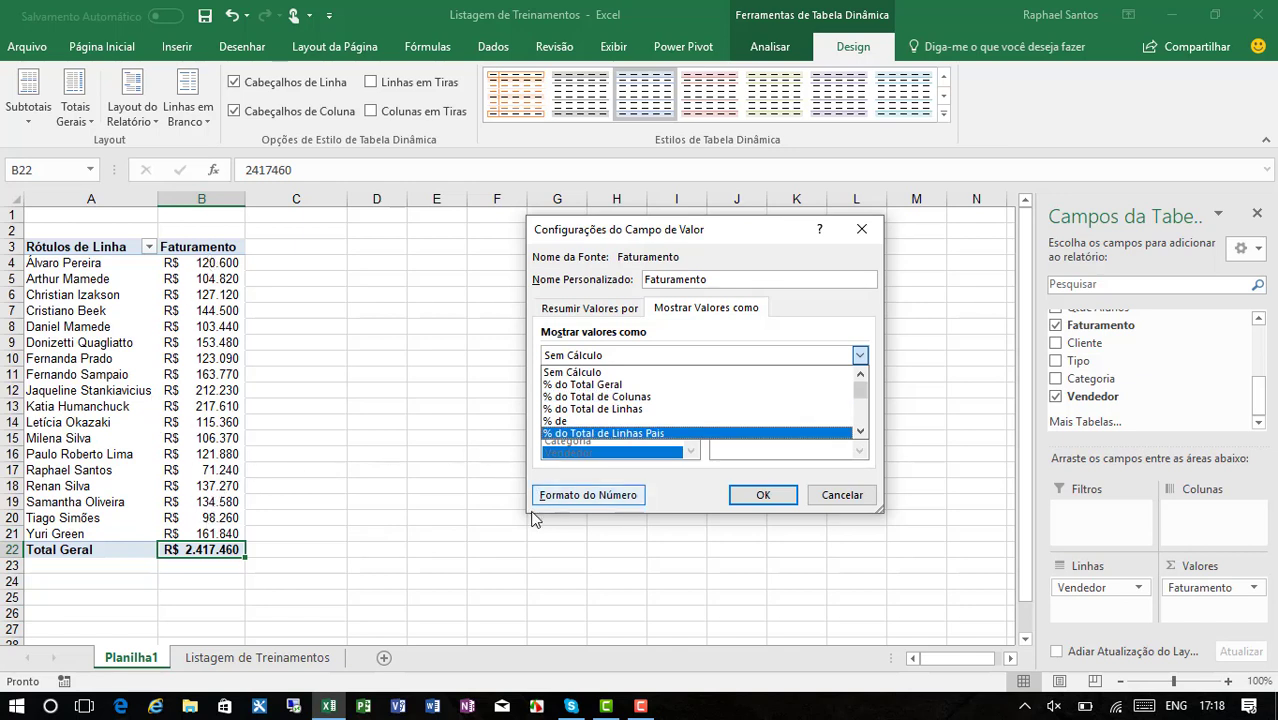
pyautogui.click(615, 398)
pyautogui.click(768, 497)
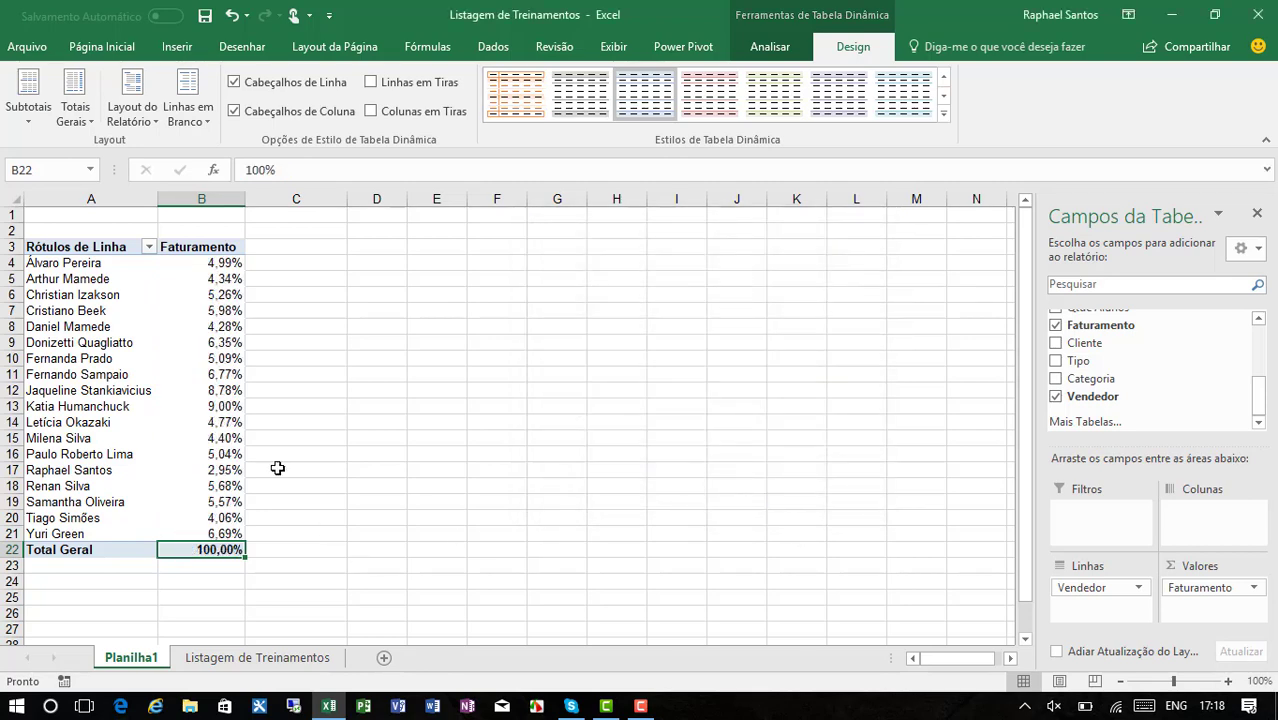
# - Examine the percentage of total Faturamento contributed by individual salespeople in the Vendedor rows
pyautogui.click(50, 264)
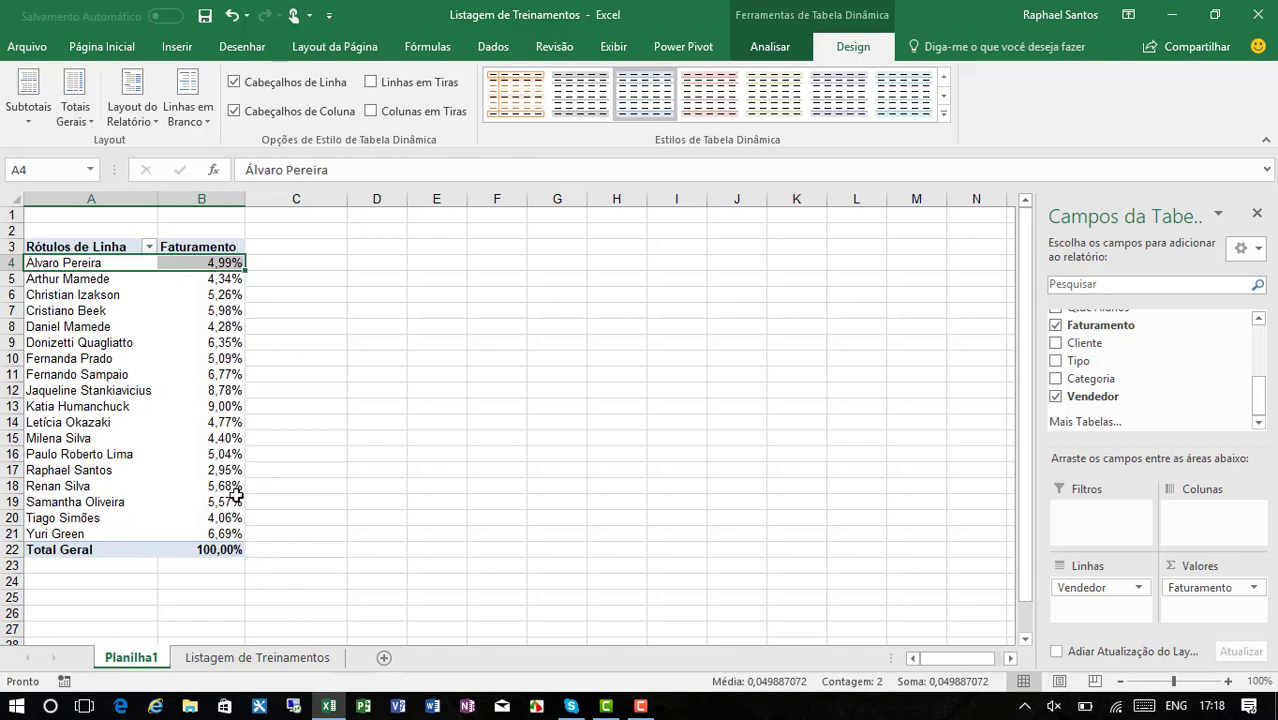
pyautogui.click(230, 263)
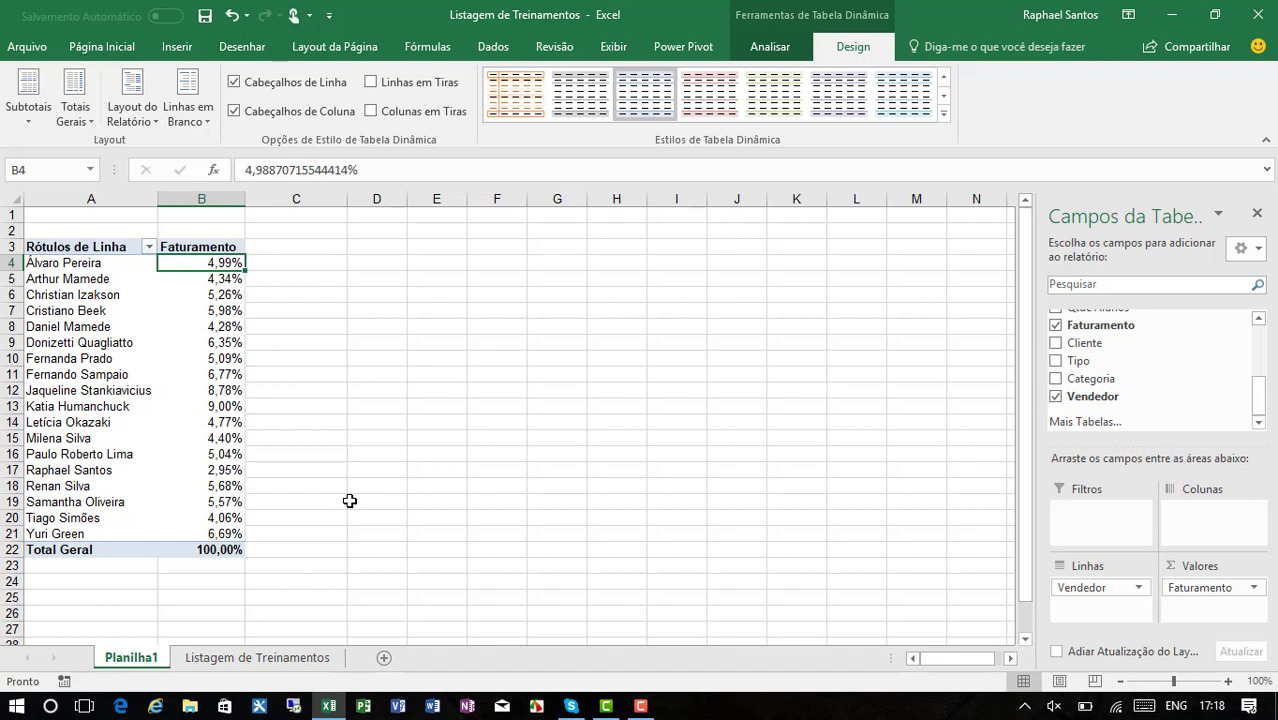
pyautogui.click(107, 407)
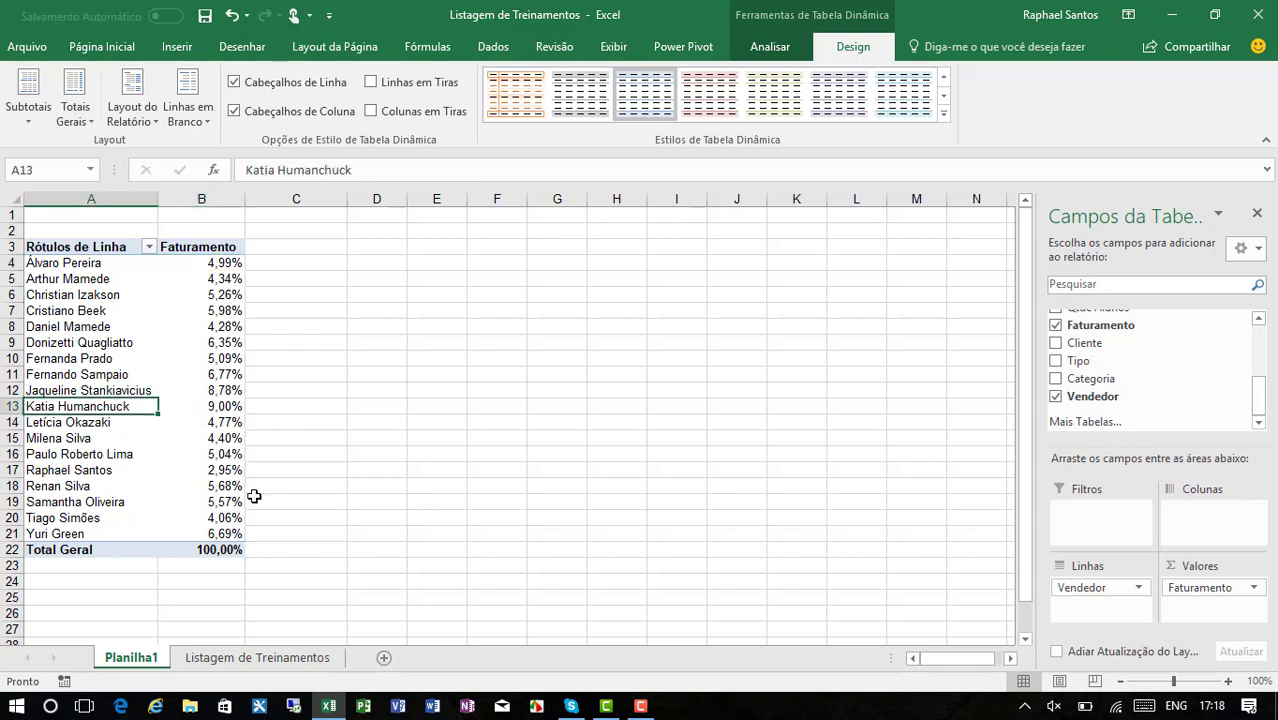
pyautogui.click(214, 423)
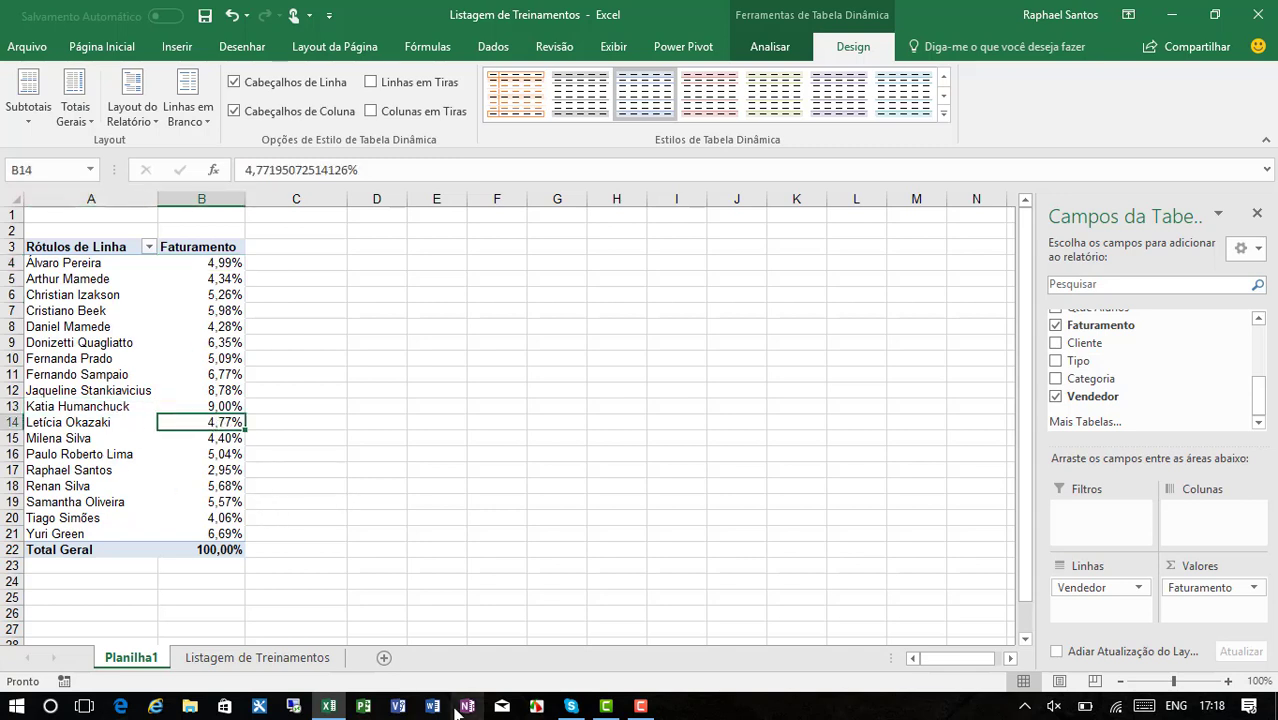
pyautogui.click(211, 405)
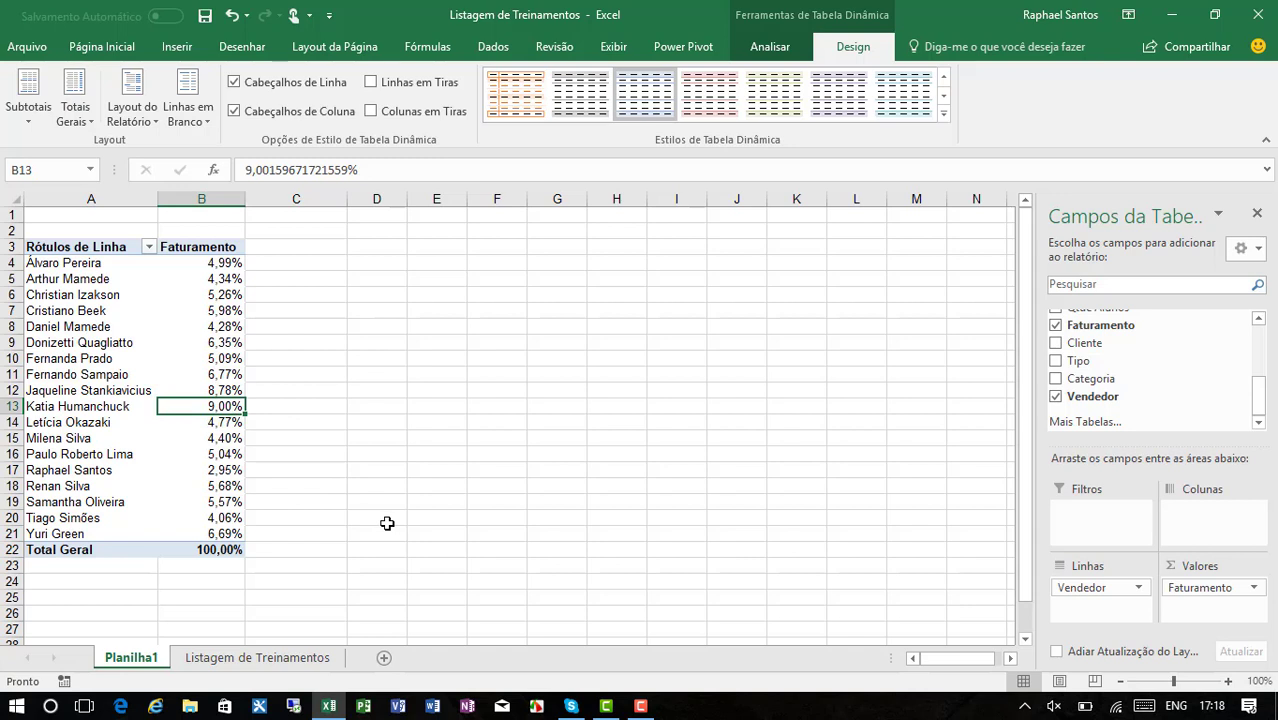
pyautogui.keyDown('ctrl'); pyautogui.click(42, 407); pyautogui.keyUp('ctrl')
pyautogui.click(154, 368)
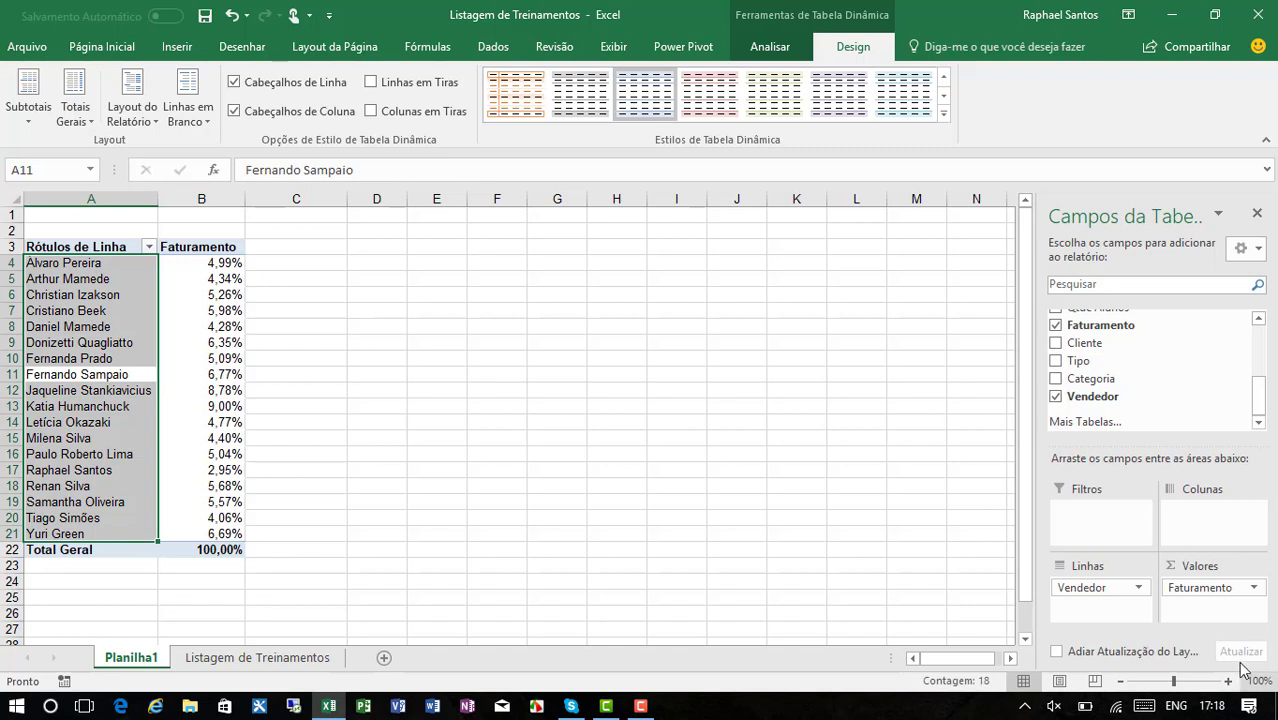
# - Replace Vendedor with Treinamento in the pivot table rows
pyautogui.moveTo(1089, 588); pyautogui.dragTo(975, 582)
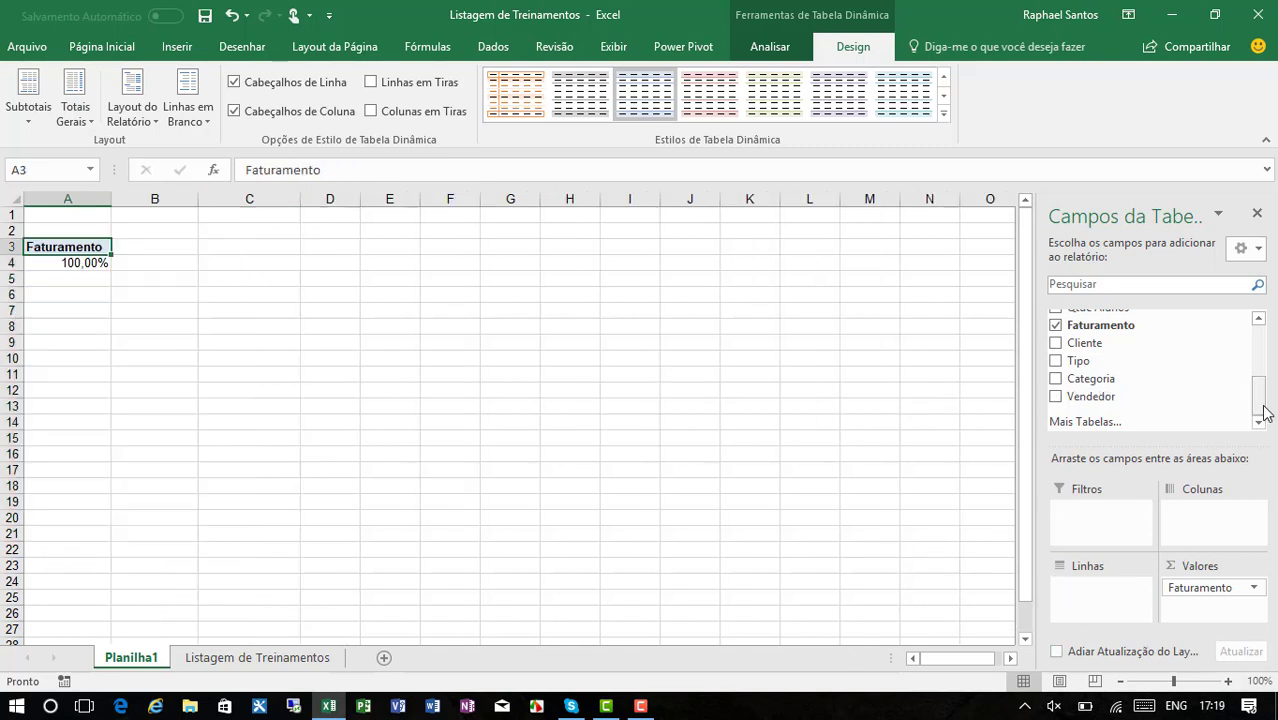
pyautogui.moveTo(1259, 420); pyautogui.dragTo(1264, 365)
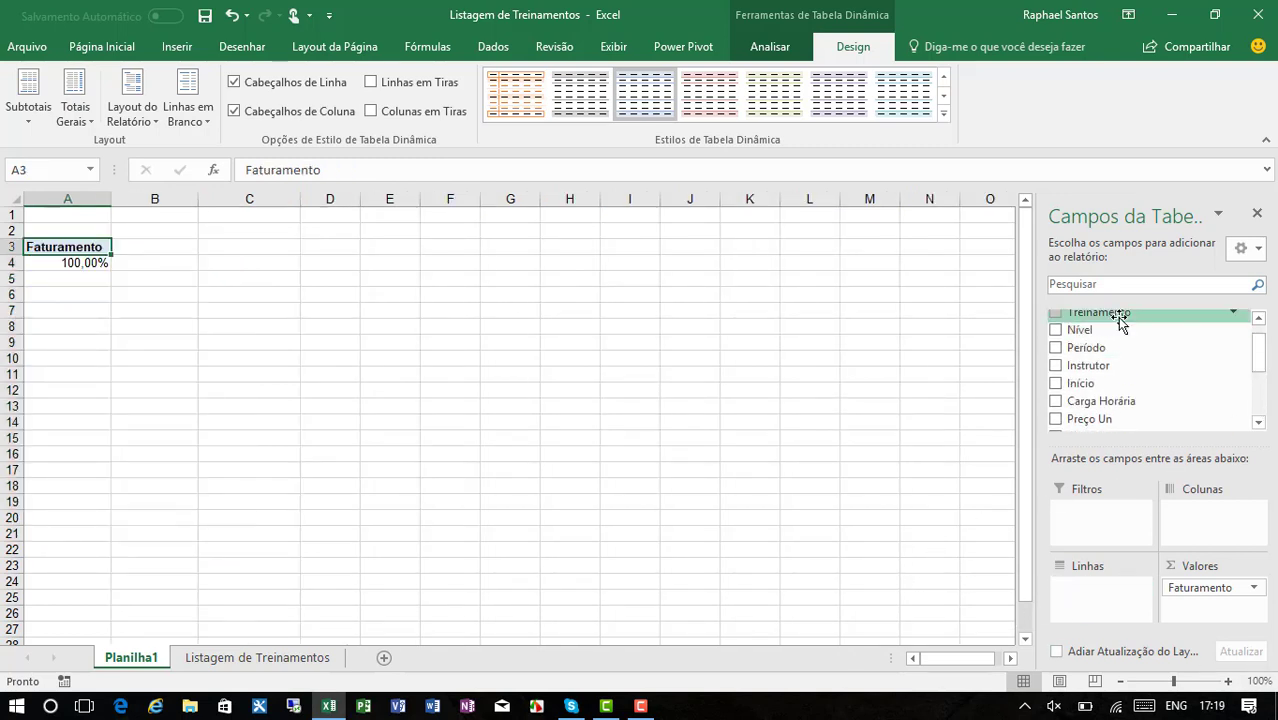
pyautogui.moveTo(1115, 313); pyautogui.dragTo(1108, 604)
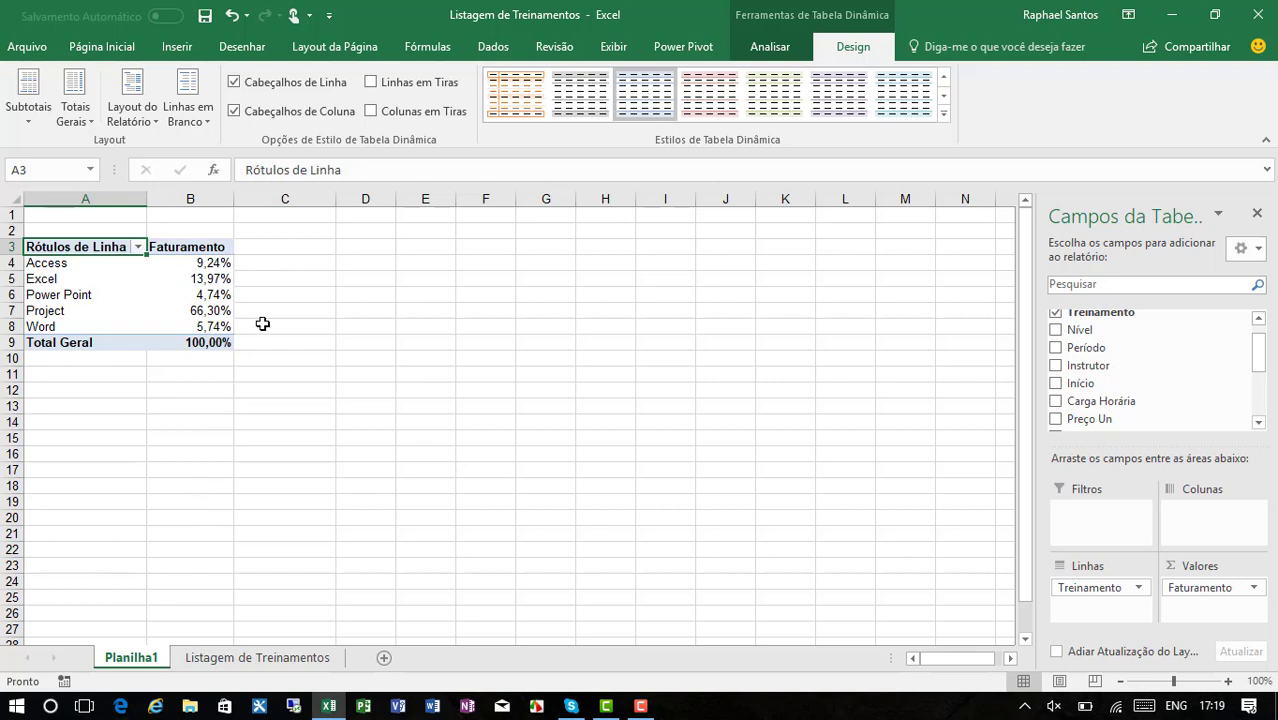
# - Examine the percentage of total Faturamento contributed by each Treinamento, from Access to Word
pyautogui.click(213, 263)
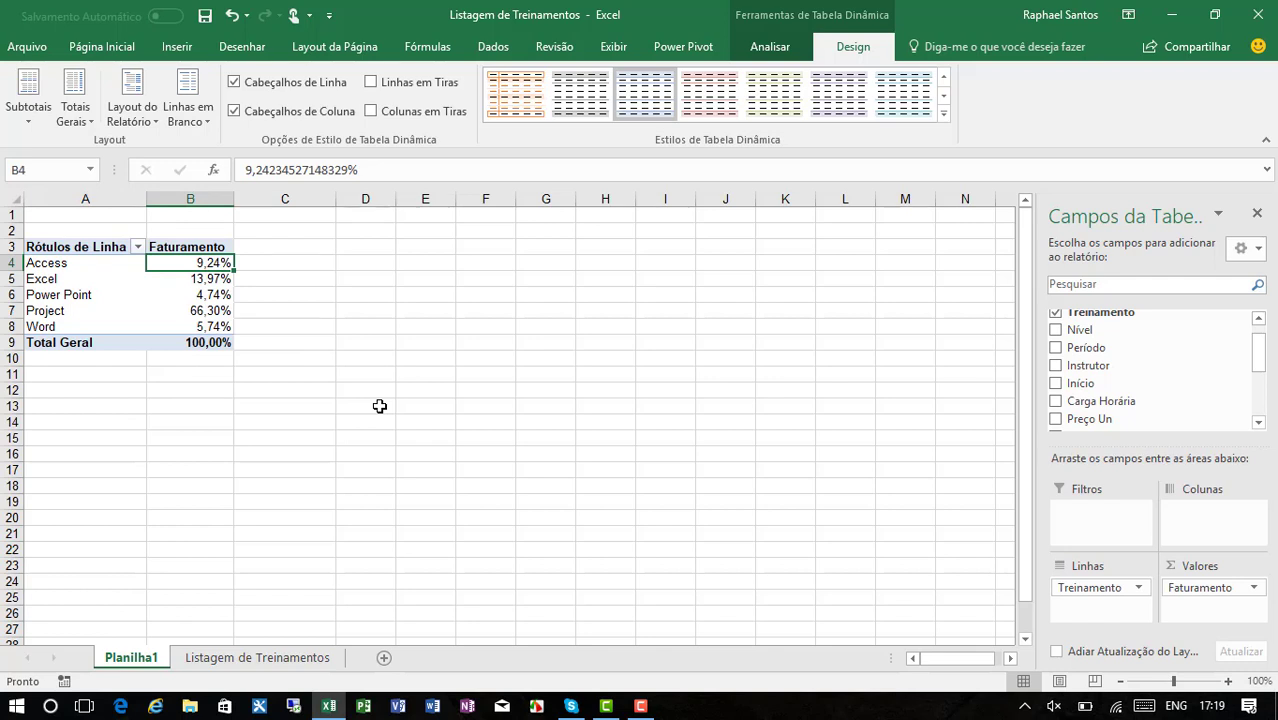
pyautogui.press('Up')
pyautogui.press('Down')
pyautogui.press('Down')
pyautogui.press('Down')
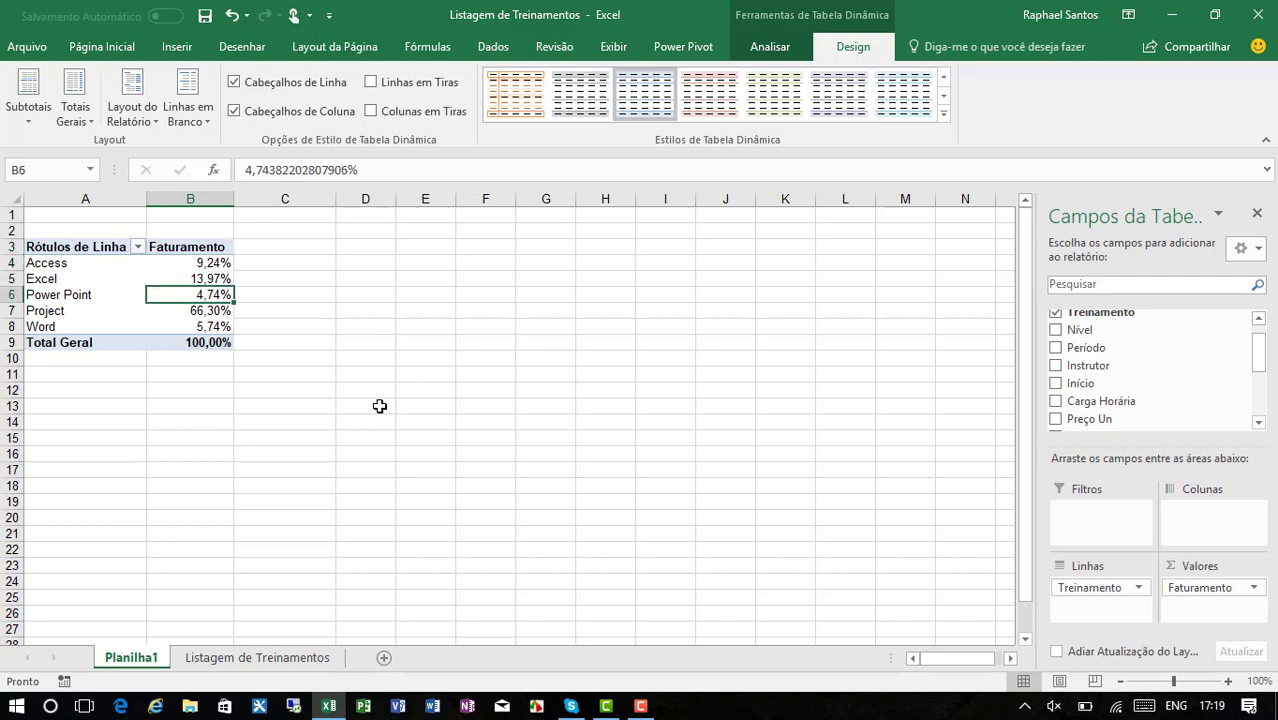
pyautogui.press('Down')
pyautogui.press('Down')
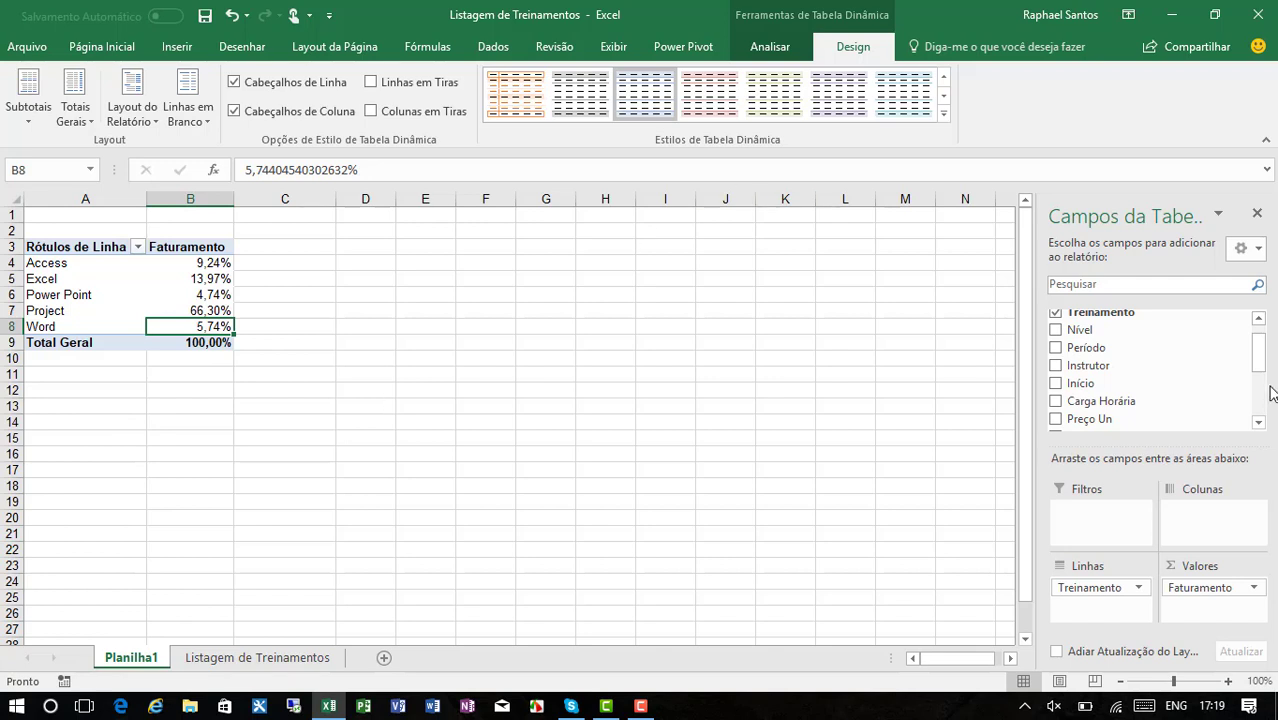
# - Add Faturamento to the values a second time and format it as Contábil with 0 decimal places and the R$ symbol
pyautogui.moveTo(1261, 354); pyautogui.dragTo(1260, 377)
pyautogui.moveTo(1142, 395); pyautogui.dragTo(1214, 628)
pyautogui.click(1204, 609)
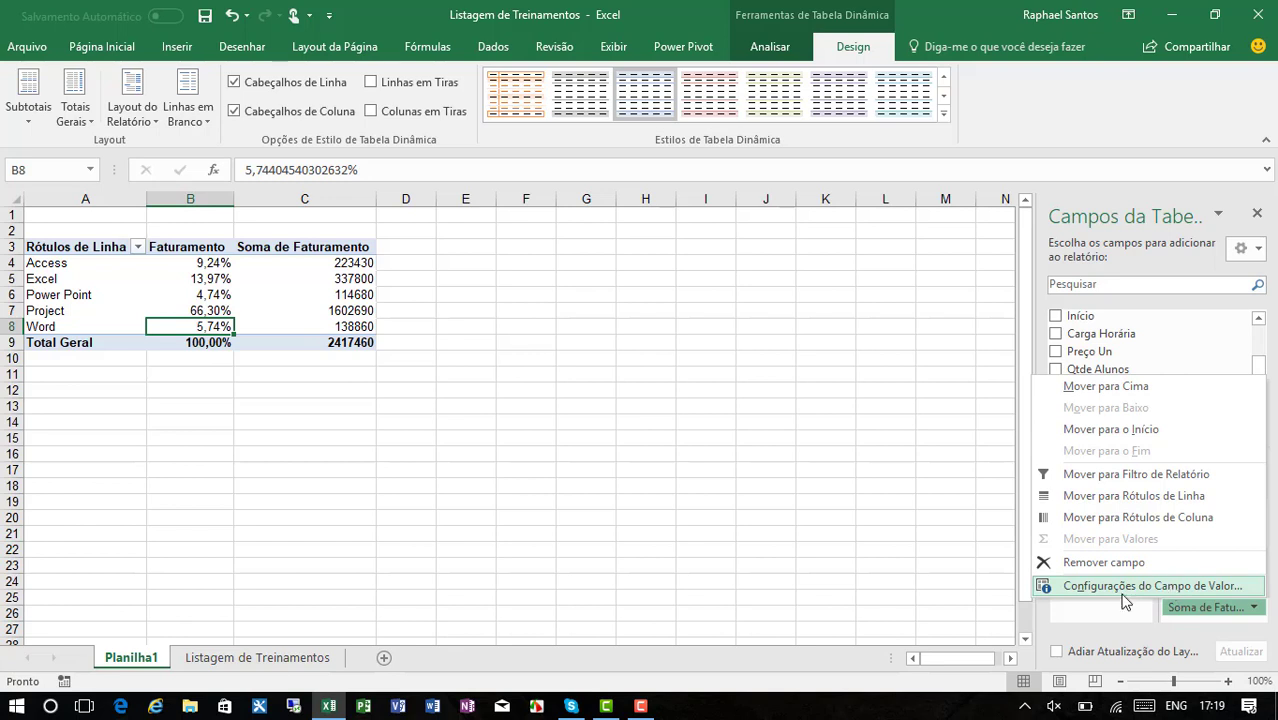
pyautogui.click(1165, 588)
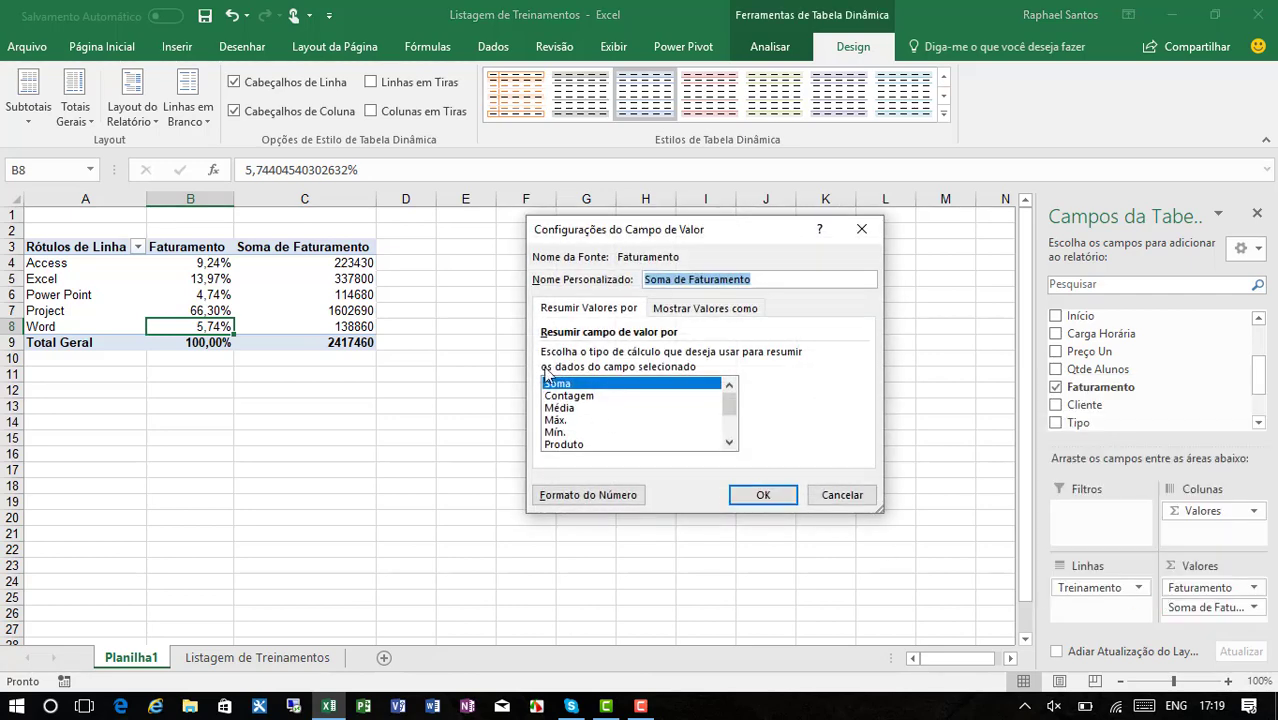
pyautogui.click(587, 494)
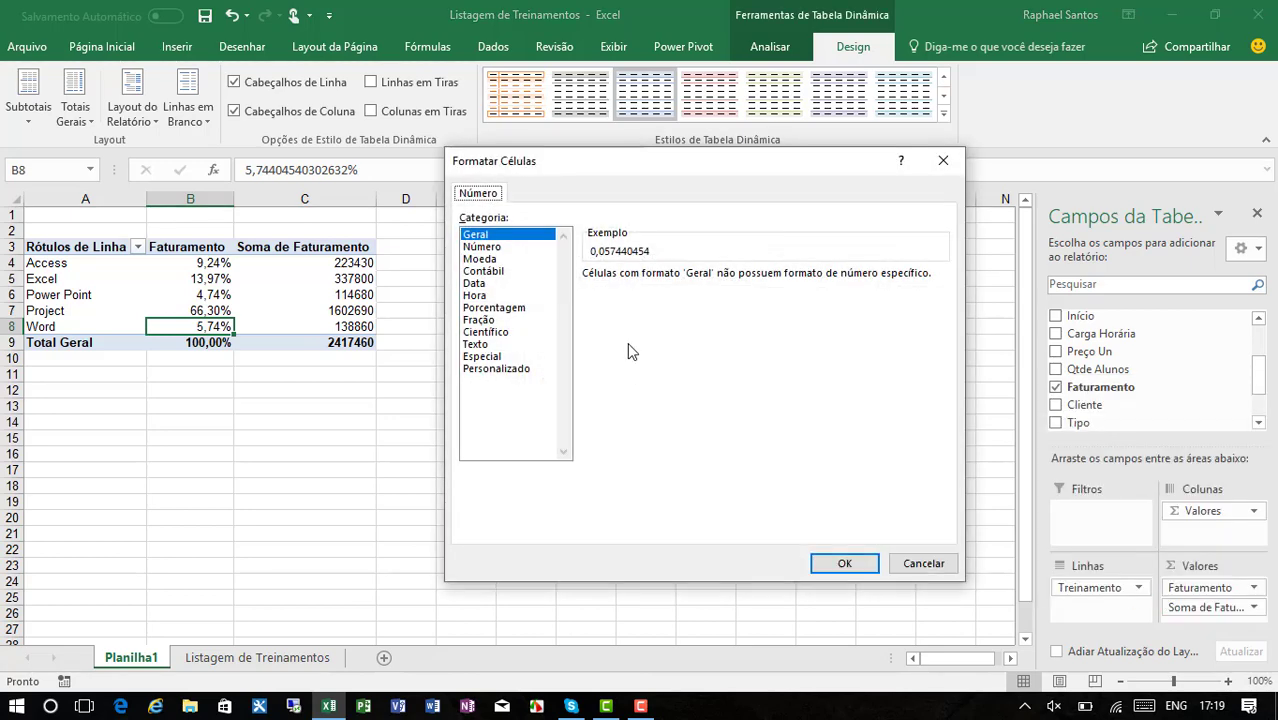
pyautogui.click(484, 271)
pyautogui.click(711, 281)
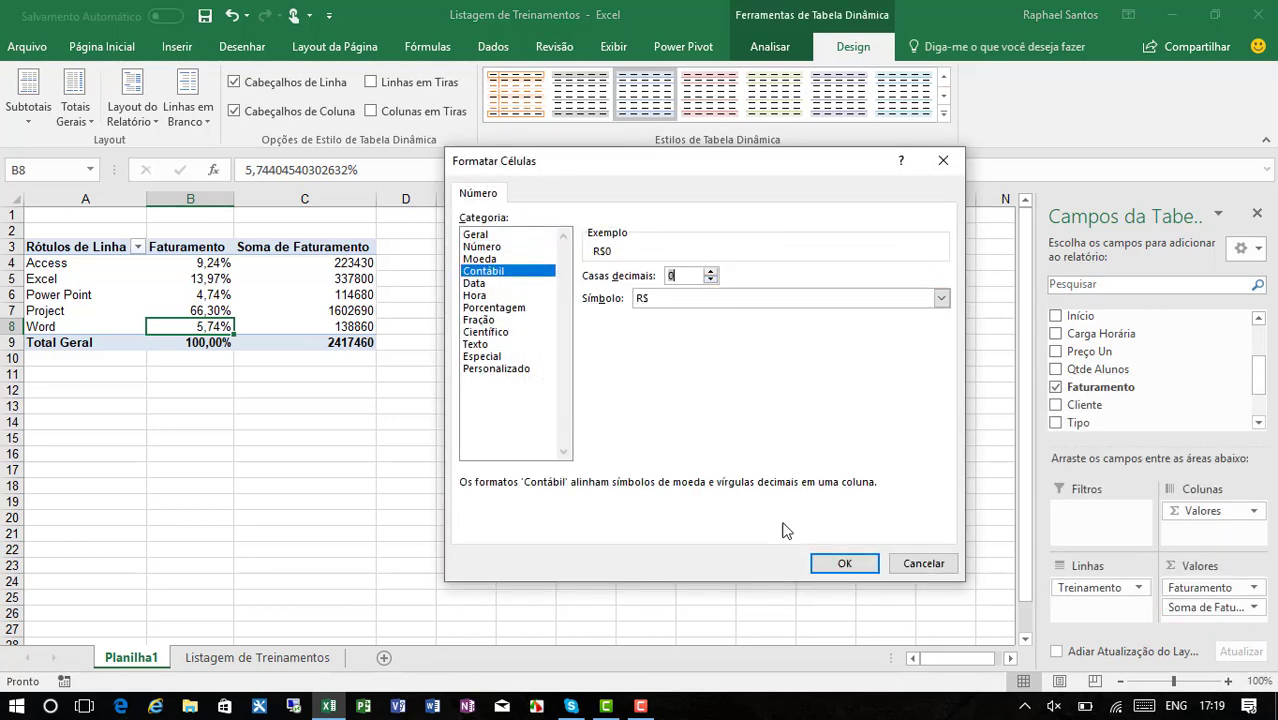
pyautogui.click(844, 563)
# - Rename the Soma de Faturamento value field as "Faturamento" with trailing spaces and place it before the percentage field
pyautogui.moveTo(757, 281); pyautogui.dragTo(380, 292)
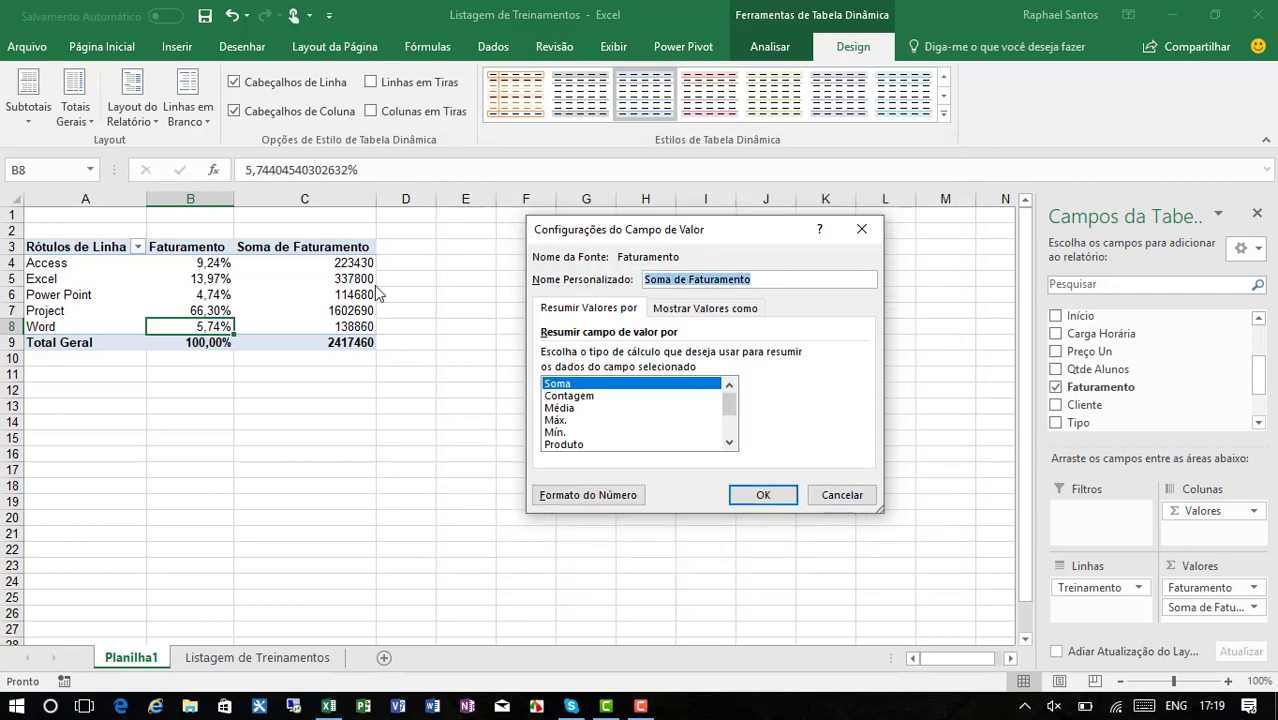
pyautogui.press('BackSpace')
pyautogui.write('Faturamento')
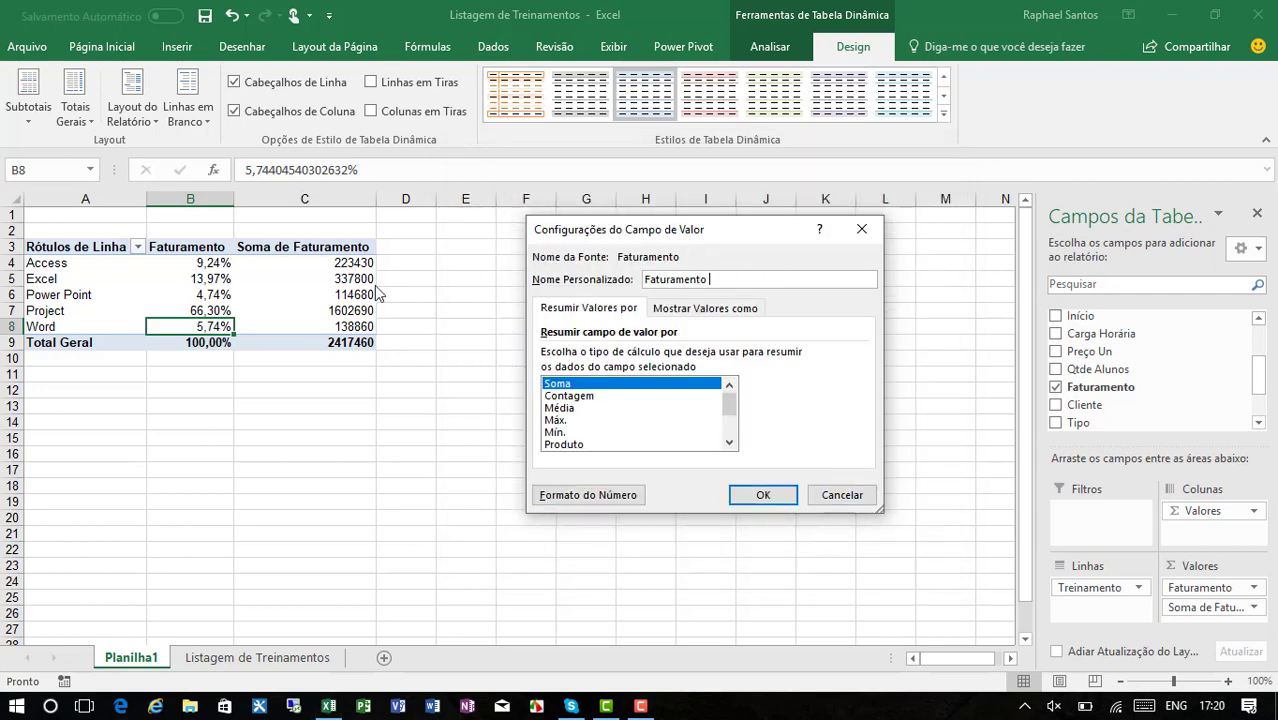
pyautogui.press('Return')
pyautogui.press('Return')
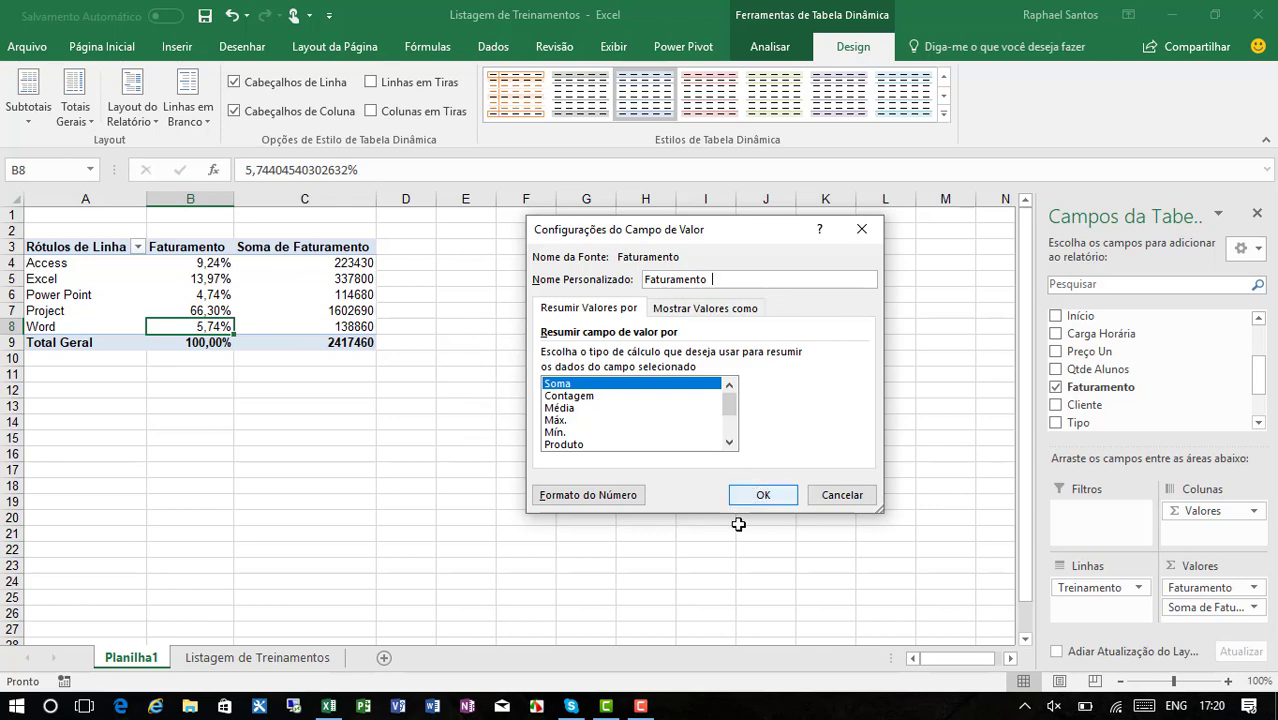
pyautogui.click(752, 496)
pyautogui.moveTo(1200, 593); pyautogui.dragTo(1208, 617)
# - Rename the percentage Faturamento value field as "% Participação"
pyautogui.click(1220, 590)
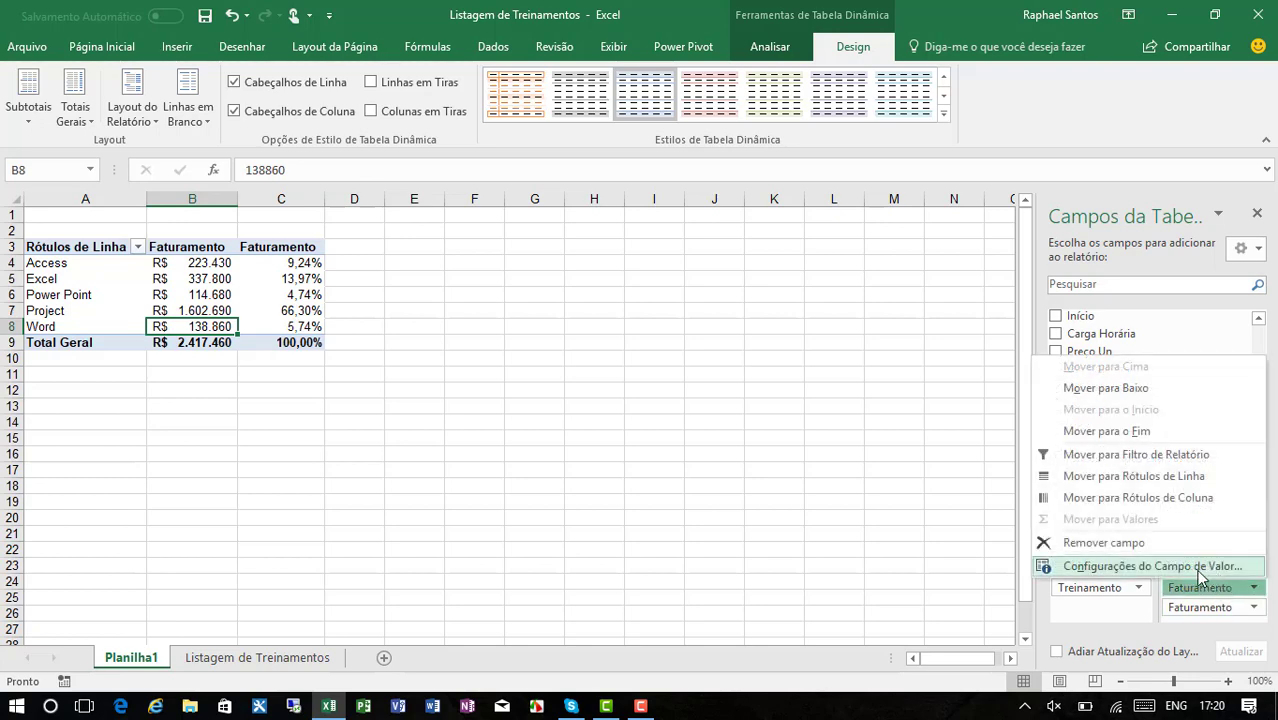
pyautogui.click(1193, 605)
pyautogui.click(1193, 603)
pyautogui.click(1208, 587)
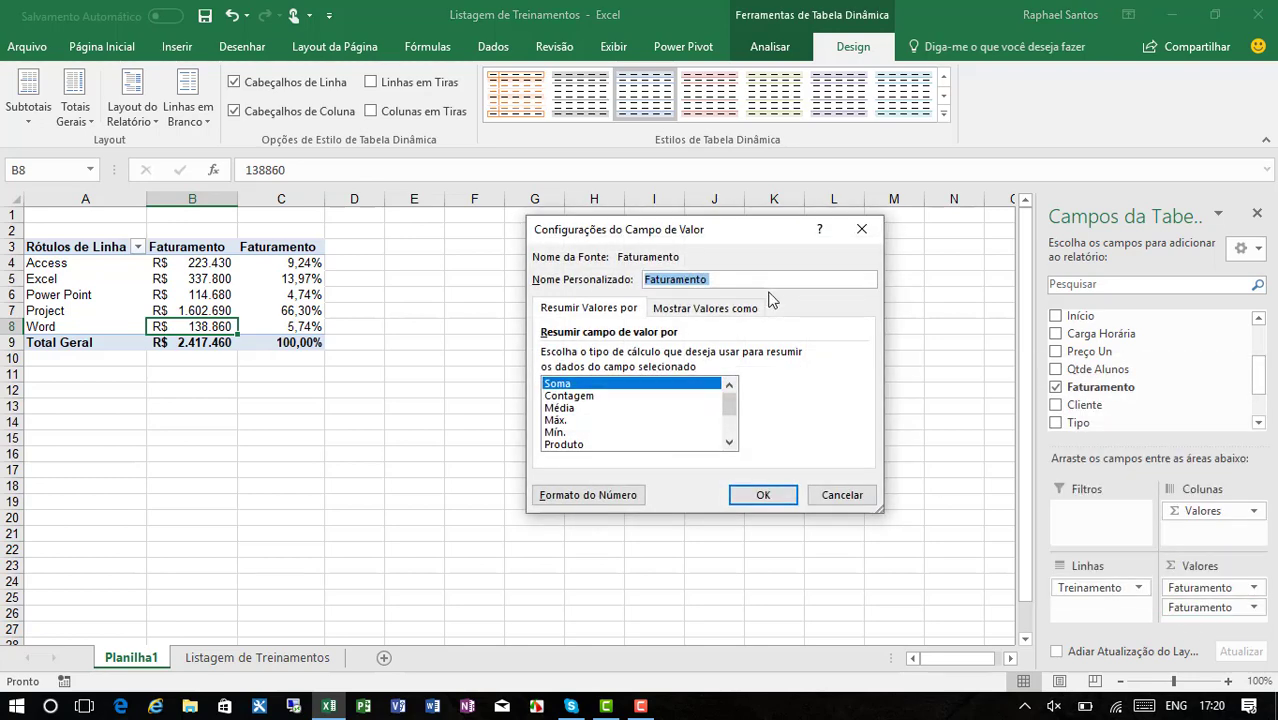
pyautogui.write('%')
pyautogui.write(' de')
pyautogui.press('BackSpace')
pyautogui.press('BackSpace')
pyautogui.press('BackSpace')
pyautogui.write('Participação')
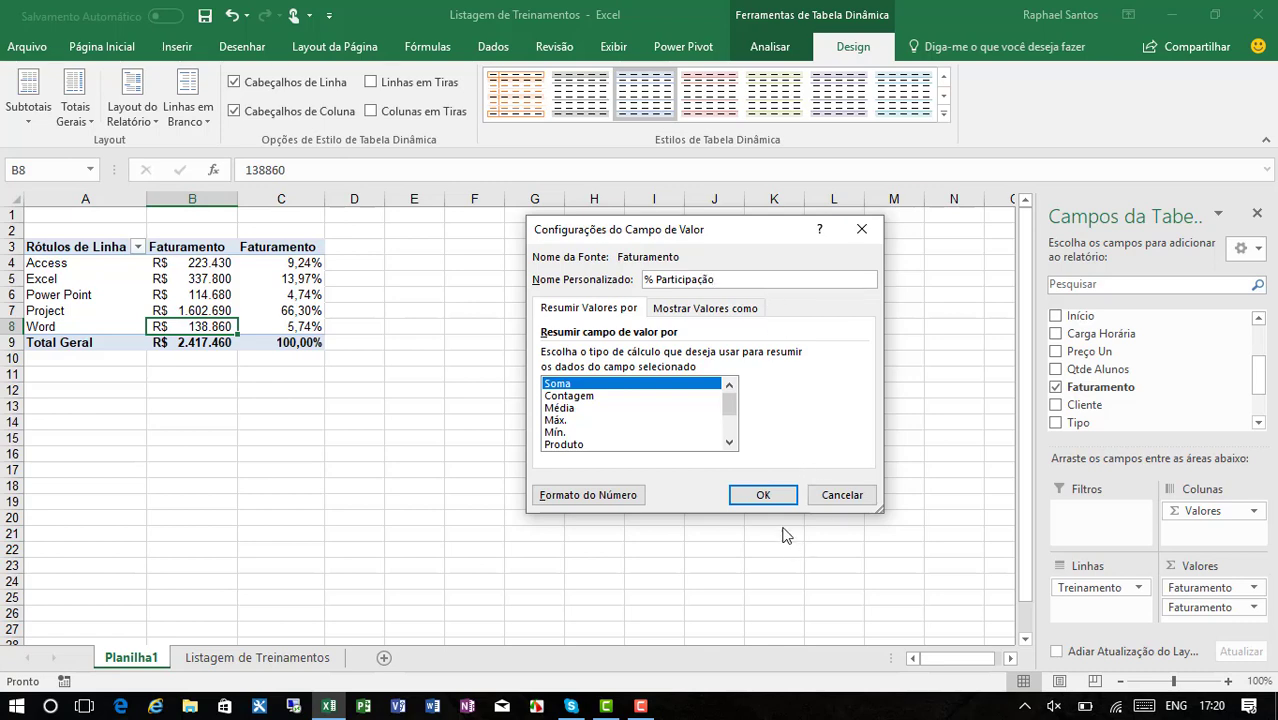
pyautogui.click(765, 494)
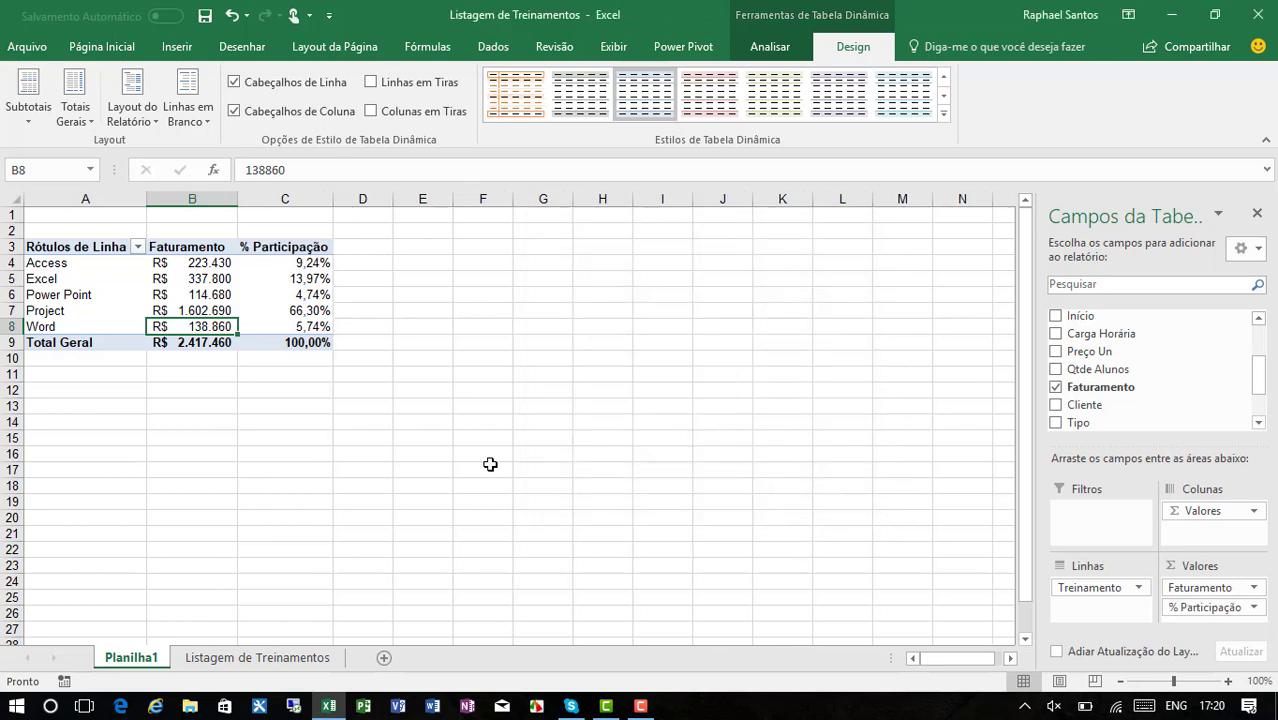
# - Compare the Faturamento amounts for Access and Project with the grand total and their % Participação
pyautogui.click(90, 266)
pyautogui.click(216, 265)
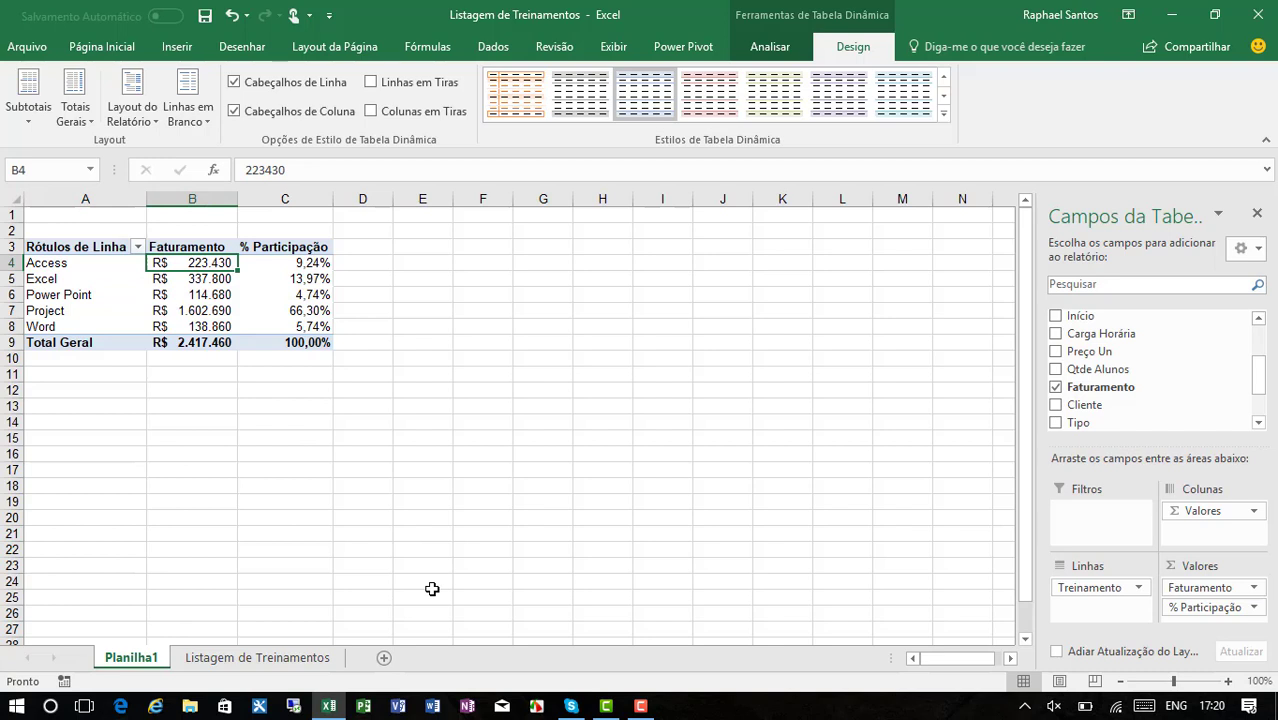
pyautogui.click(194, 340)
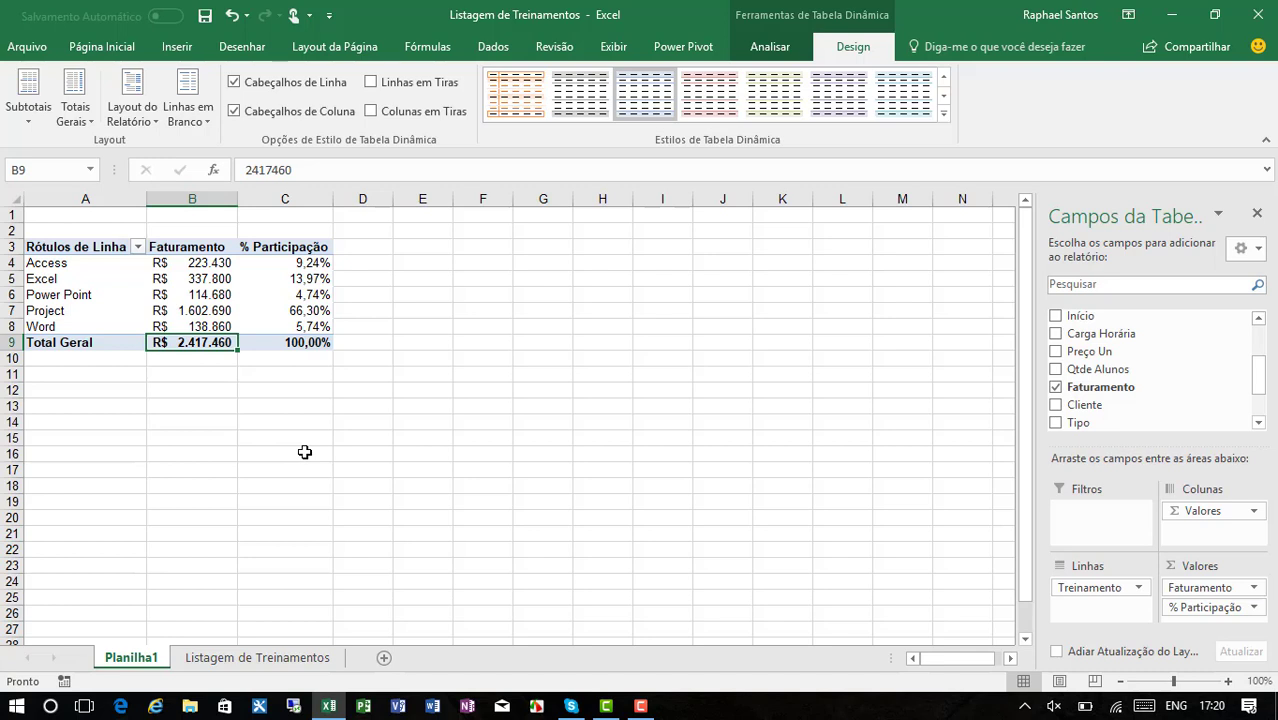
pyautogui.click(313, 264)
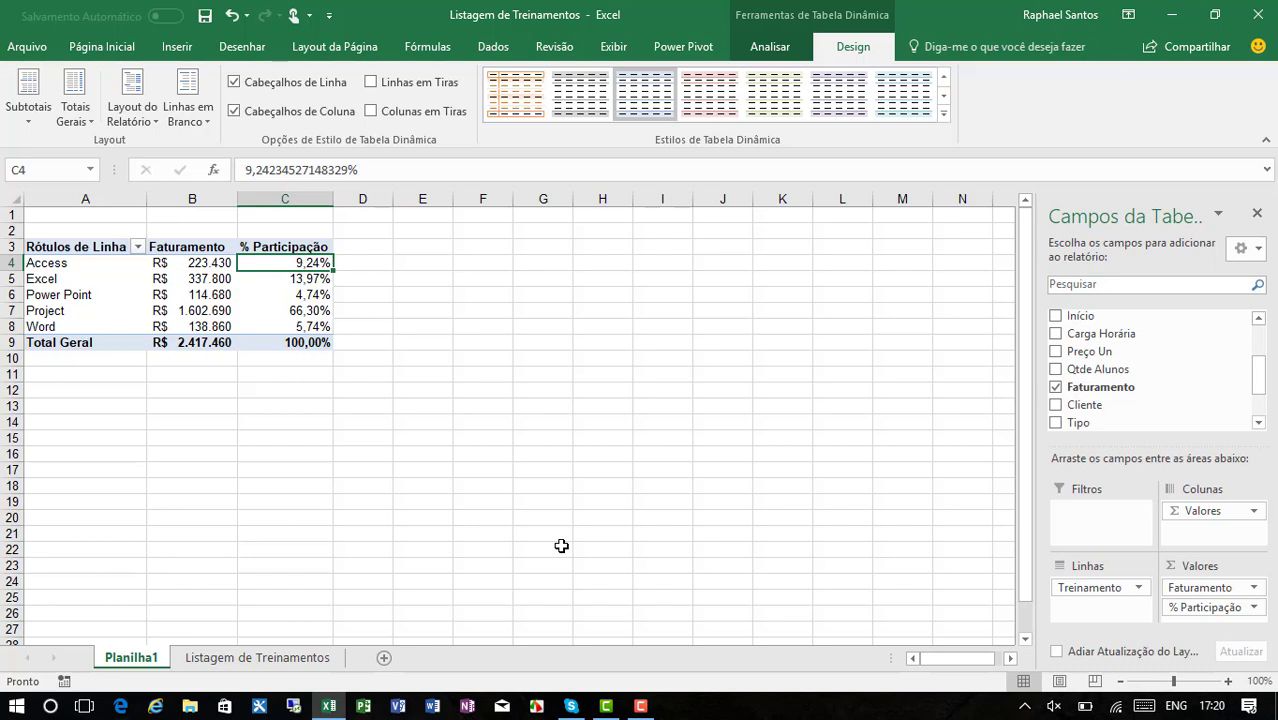
pyautogui.click(213, 311)
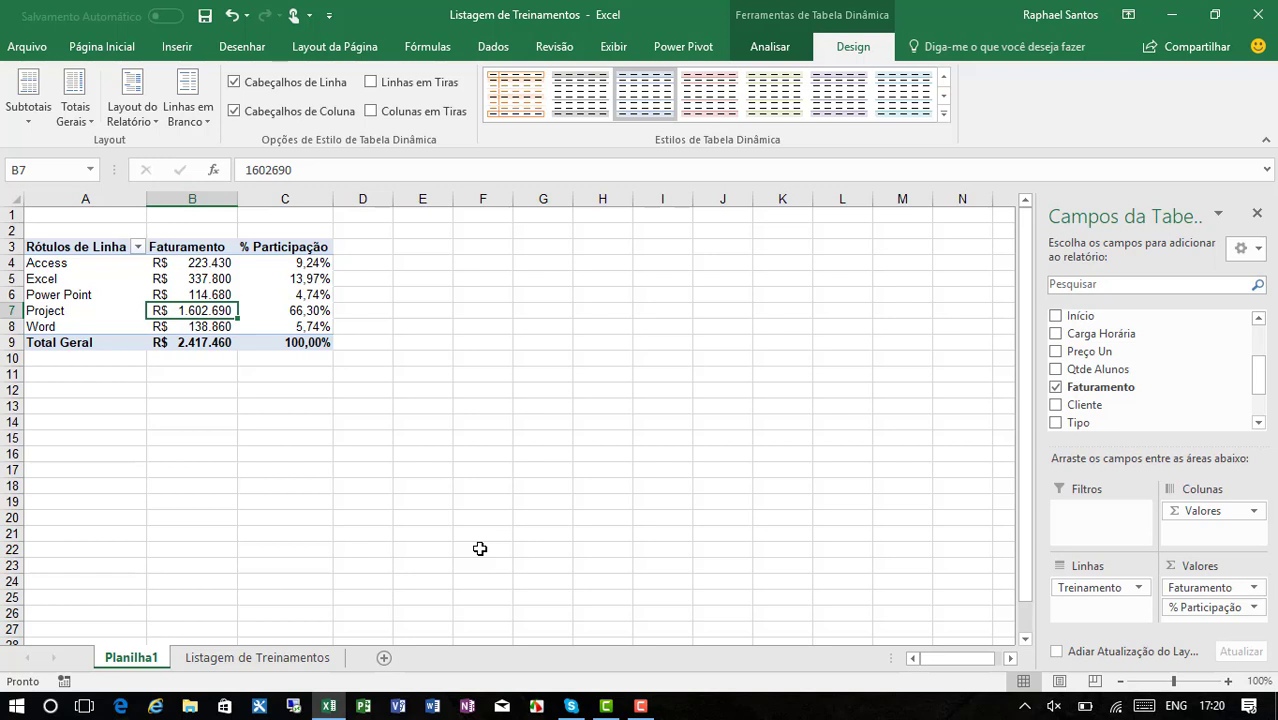
pyautogui.click(305, 314)
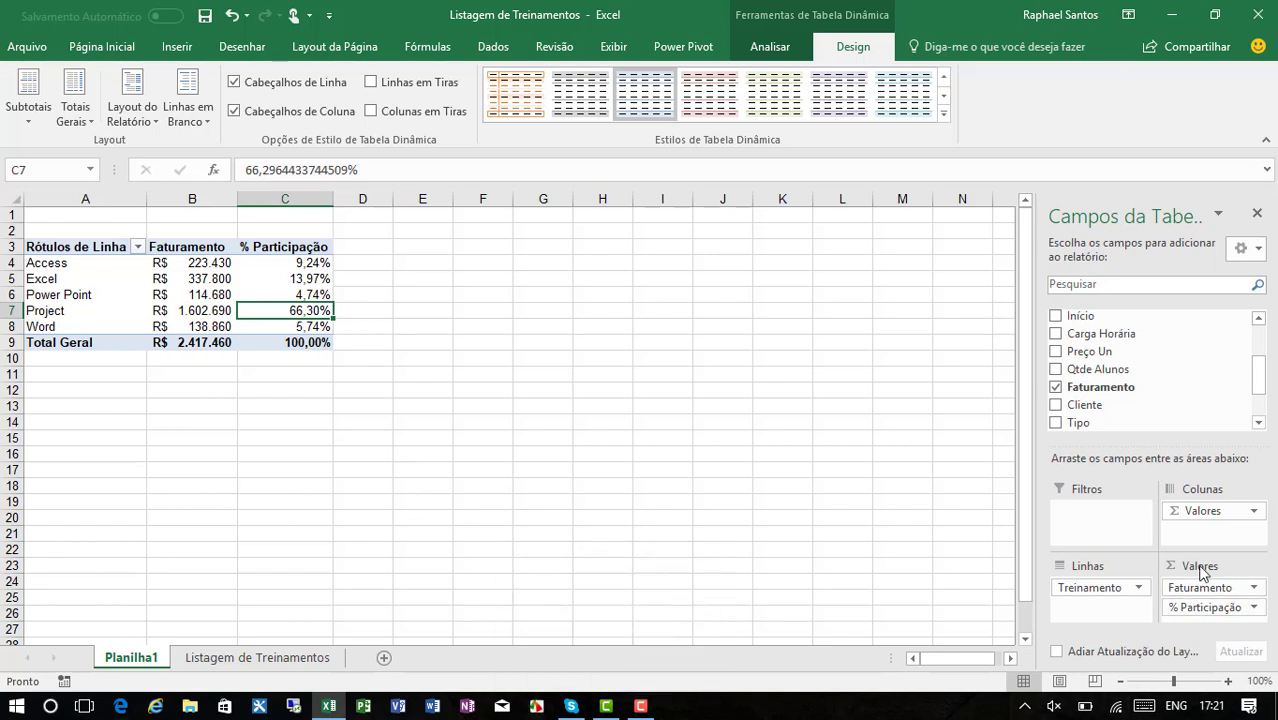
# - Remove the R$ Faturamento field from the values and add Nível below Treinamento in the rows
pyautogui.moveTo(1180, 590); pyautogui.dragTo(812, 565)
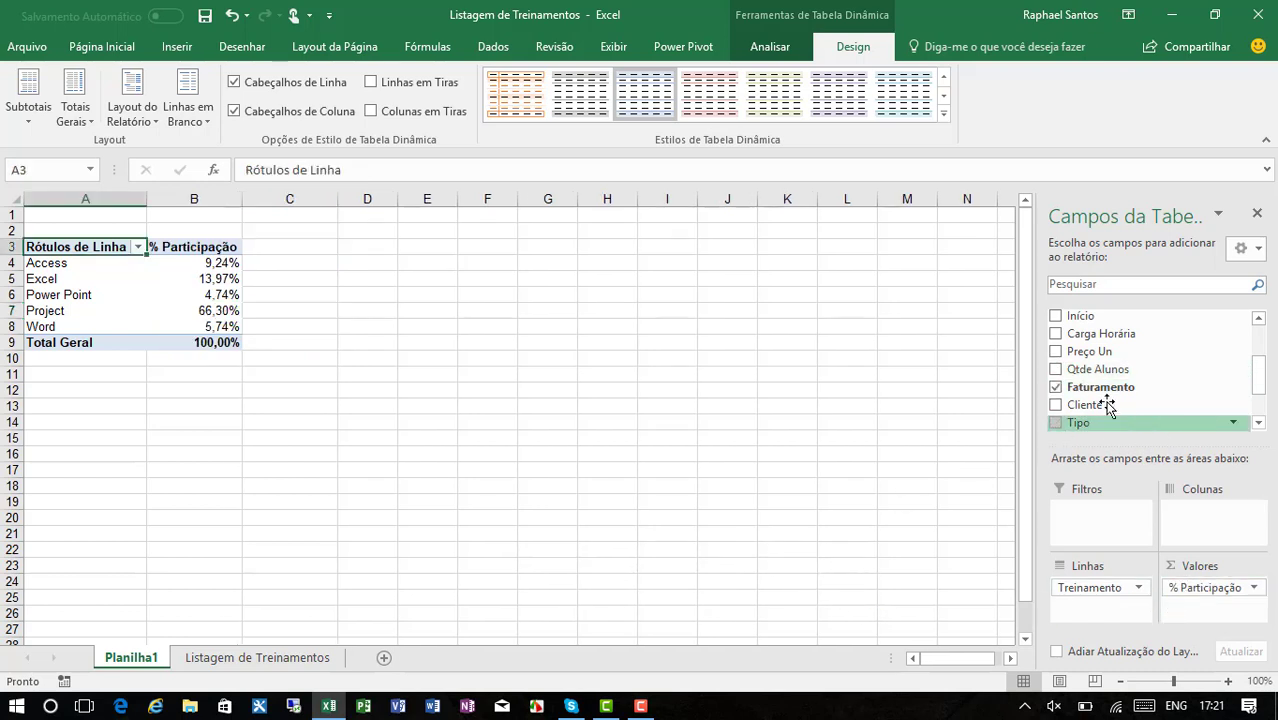
pyautogui.moveTo(1270, 388); pyautogui.dragTo(1268, 350)
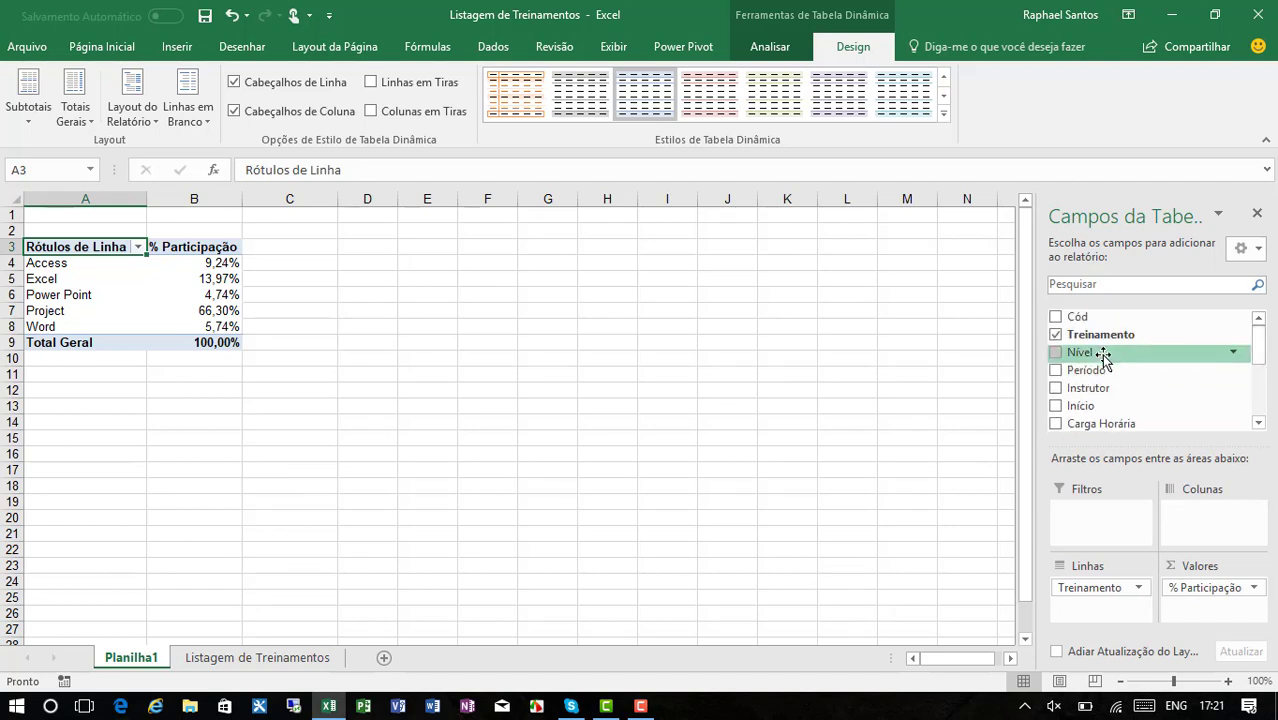
pyautogui.moveTo(1100, 353); pyautogui.dragTo(1095, 612)
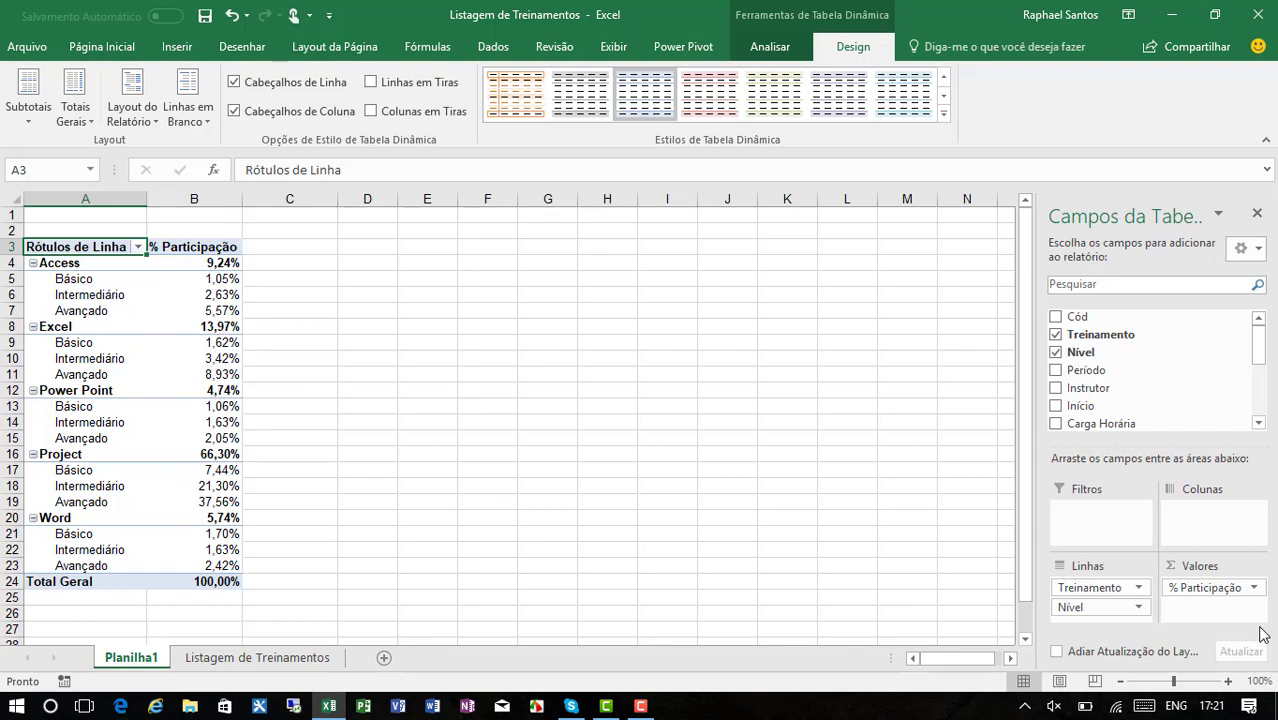
# - Move Nível from the rows to the columns and give sheet columns B to D the same width
pyautogui.moveTo(1078, 607); pyautogui.dragTo(1205, 535)
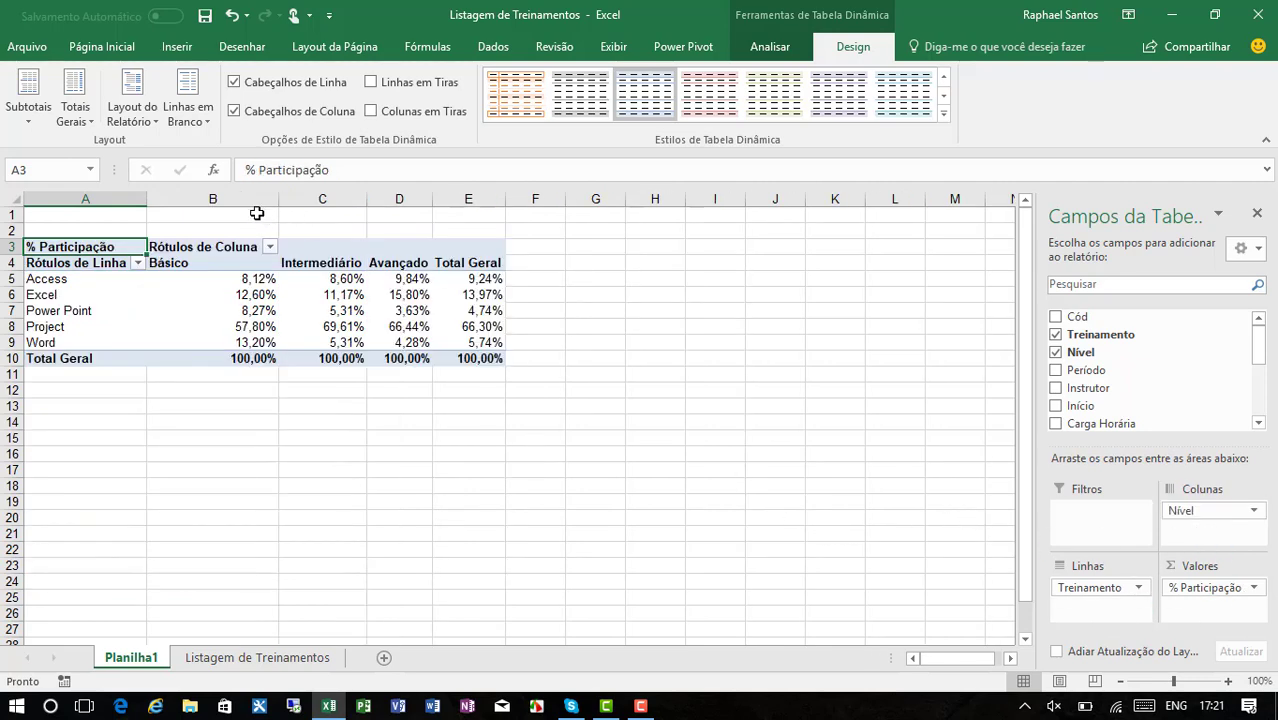
pyautogui.moveTo(252, 201); pyautogui.dragTo(377, 203)
# - Examine the % Participação of each Treinamento within the Nível columns and the Total Geral column, focusing on Access and Básico
pyautogui.click(236, 326)
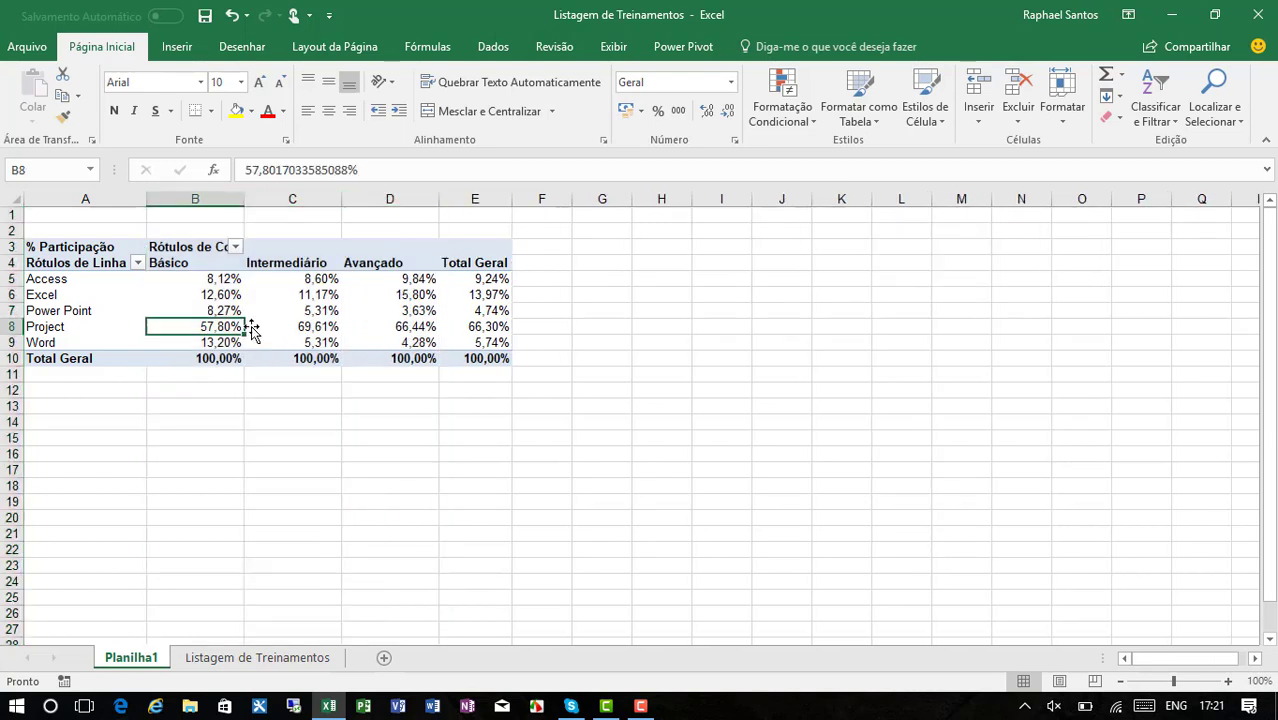
pyautogui.press('Up')
pyautogui.press('Up')
pyautogui.press('Left')
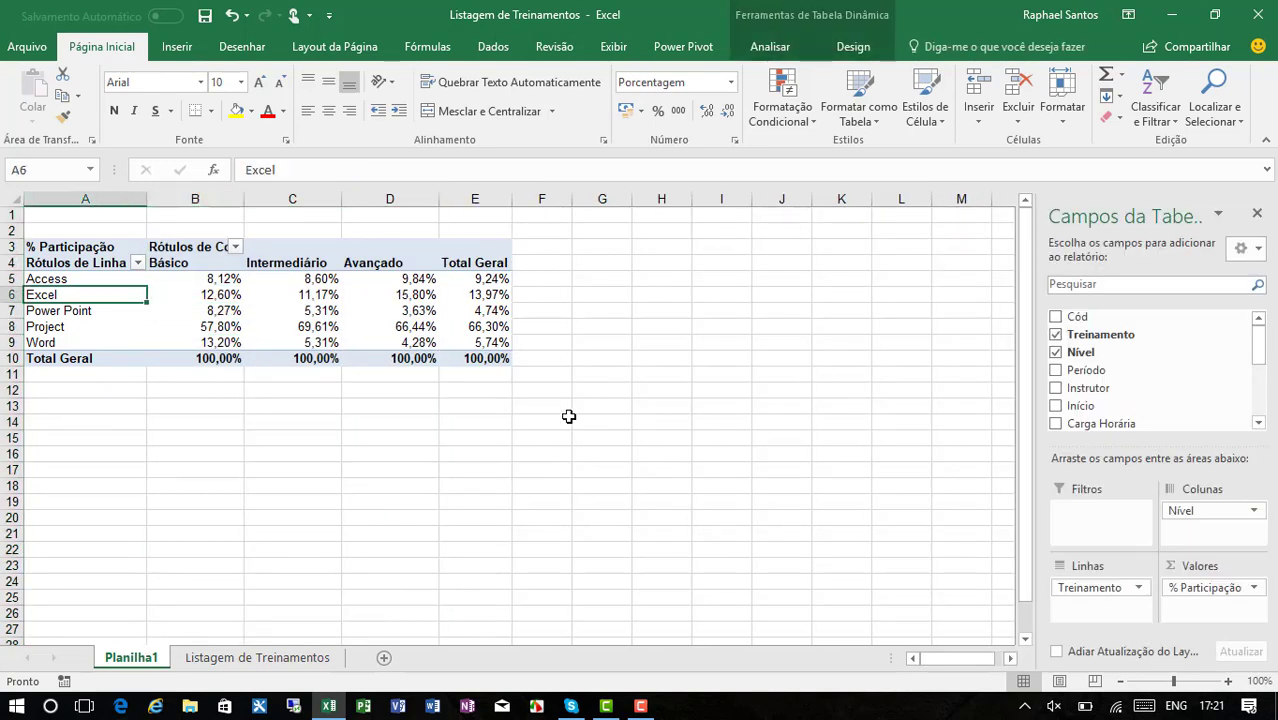
pyautogui.press('Up')
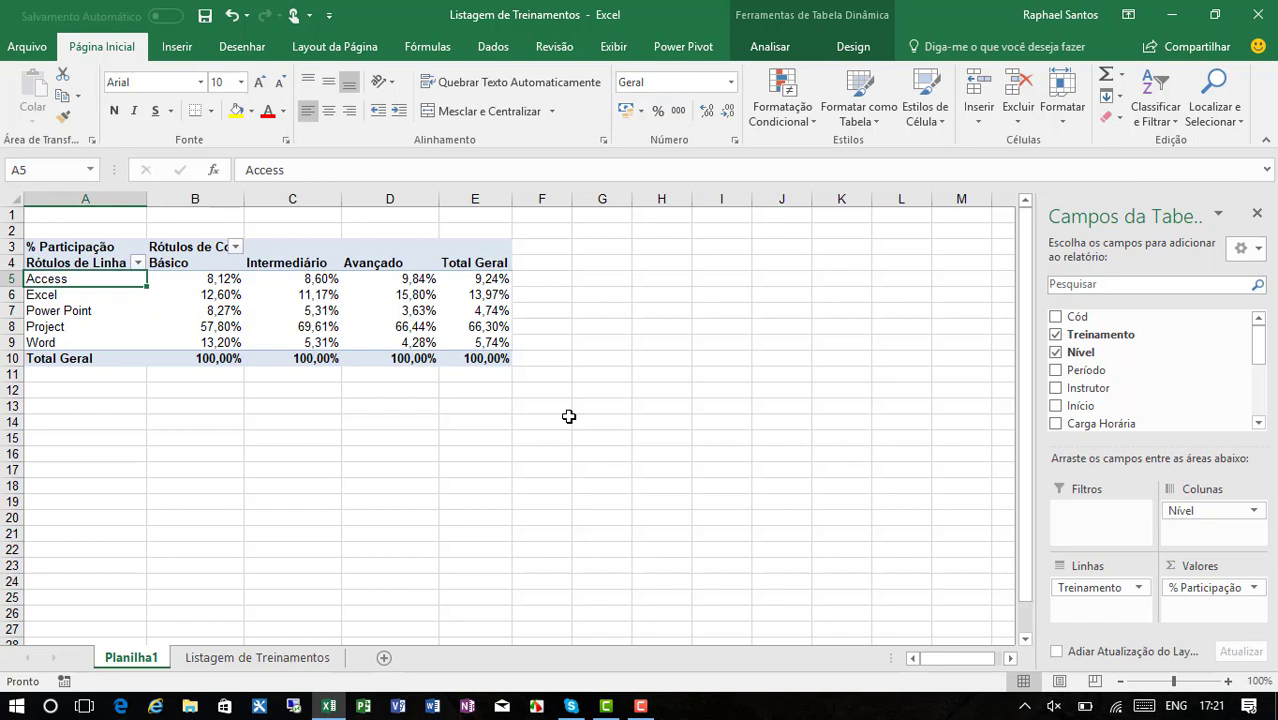
pyautogui.click(484, 284)
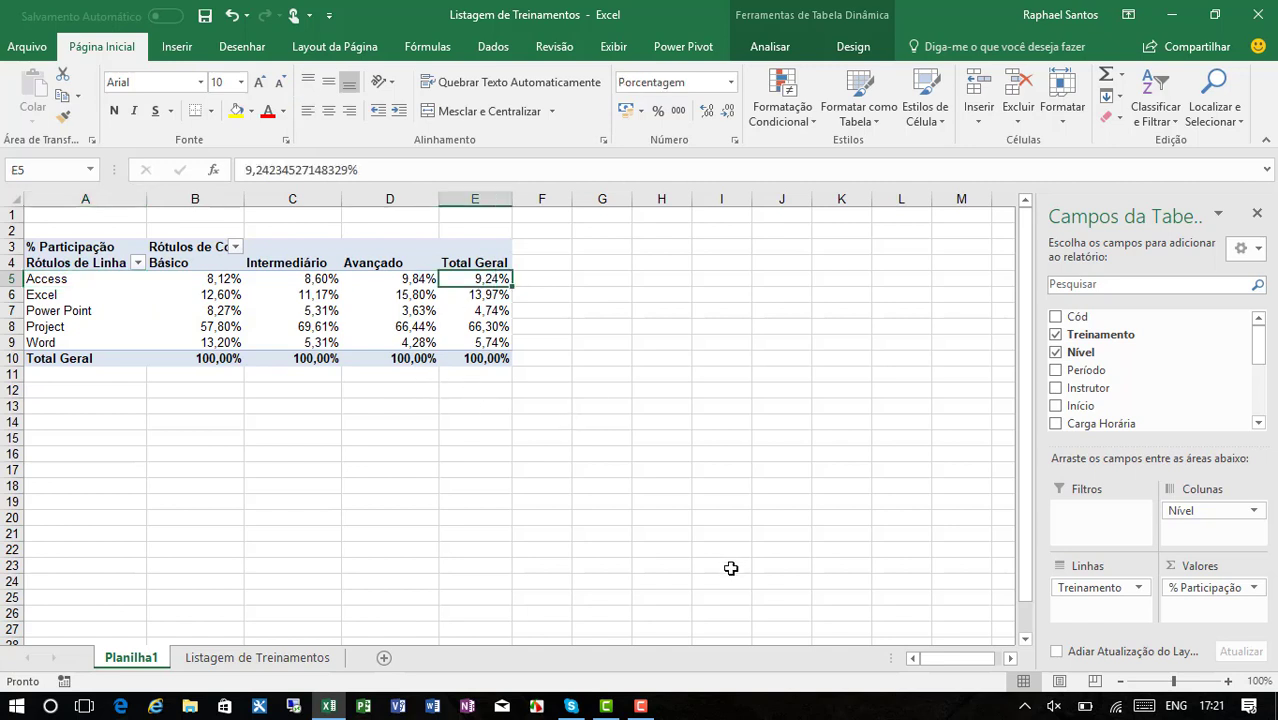
pyautogui.click(47, 279)
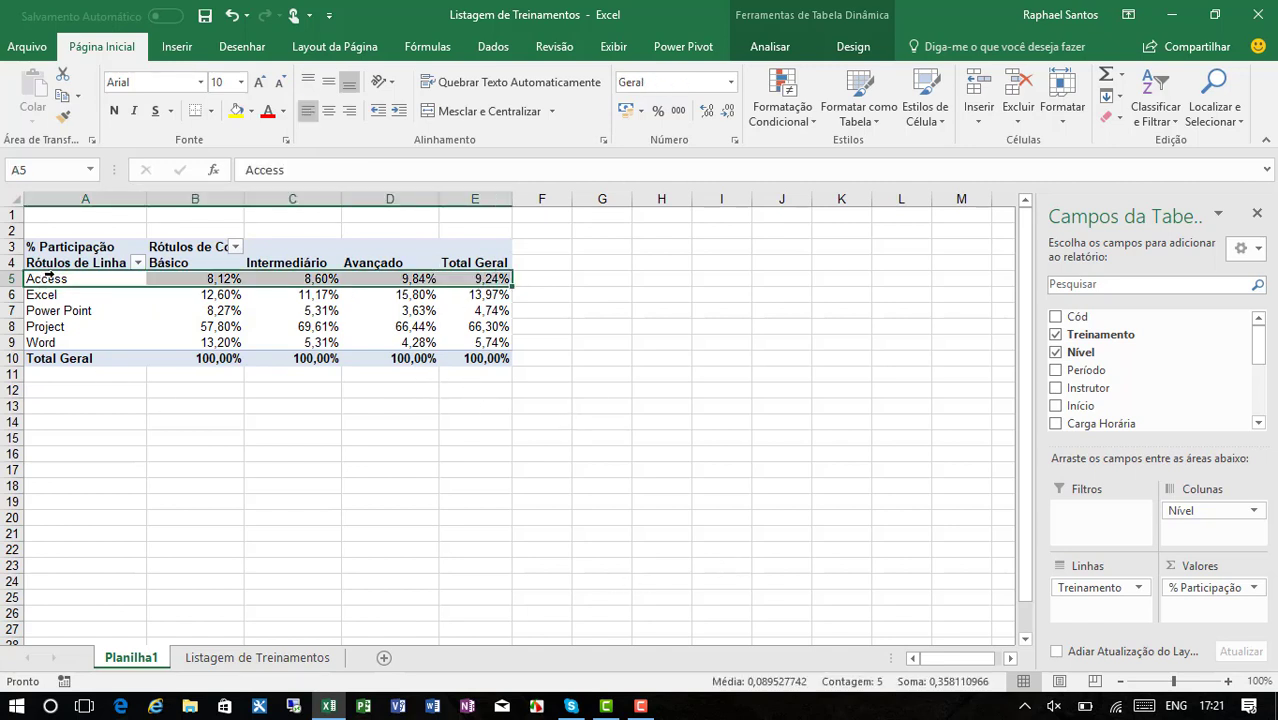
pyautogui.click(205, 281)
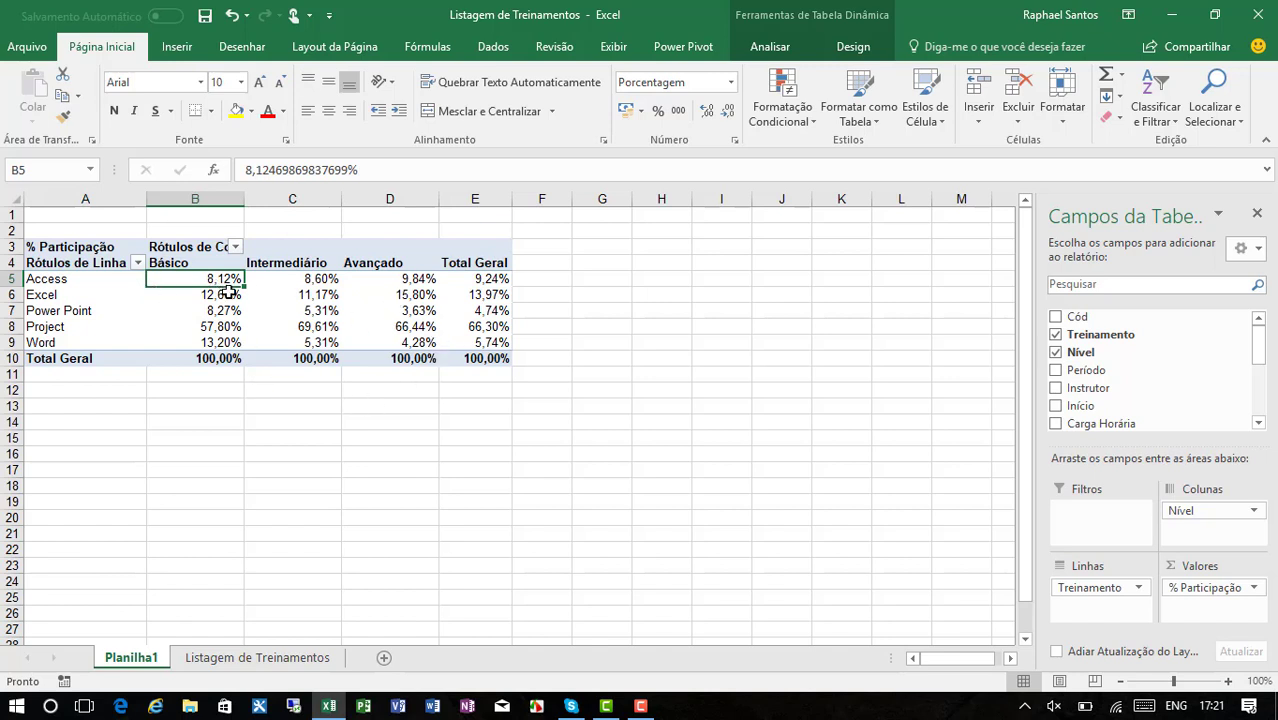
pyautogui.moveTo(220, 263); pyautogui.dragTo(212, 345)
pyautogui.click(86, 283)
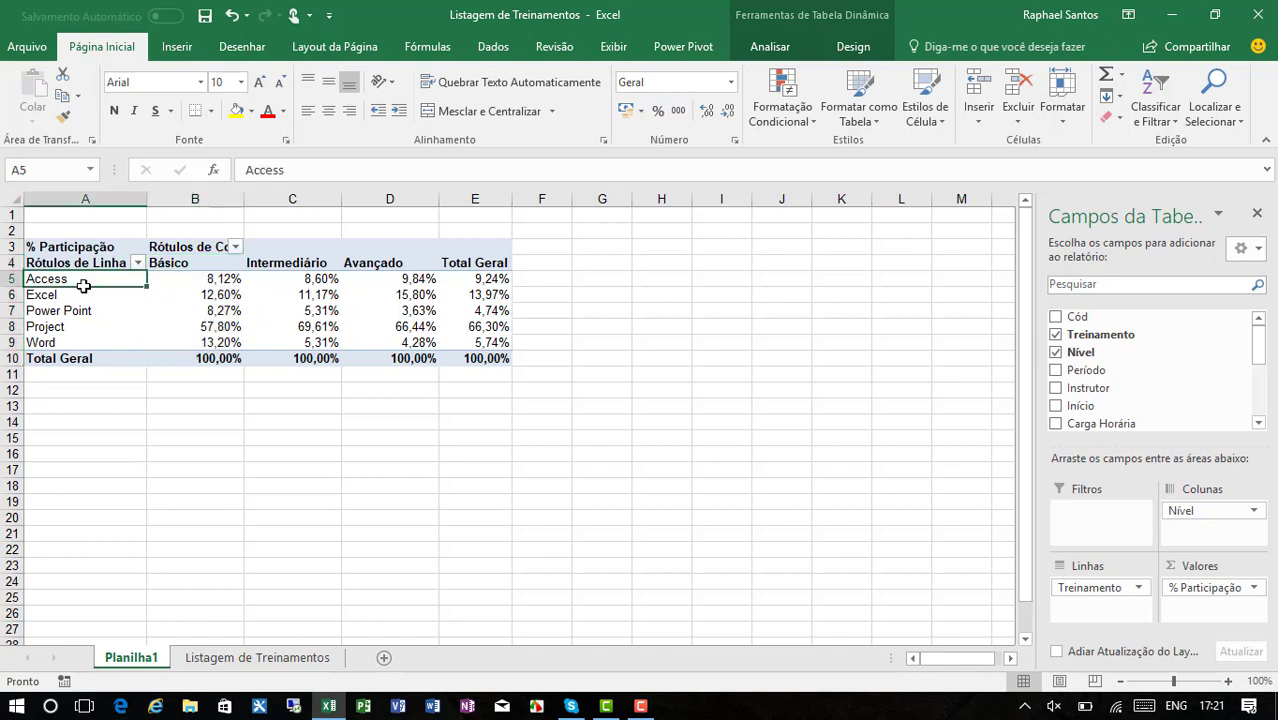
pyautogui.click(218, 280)
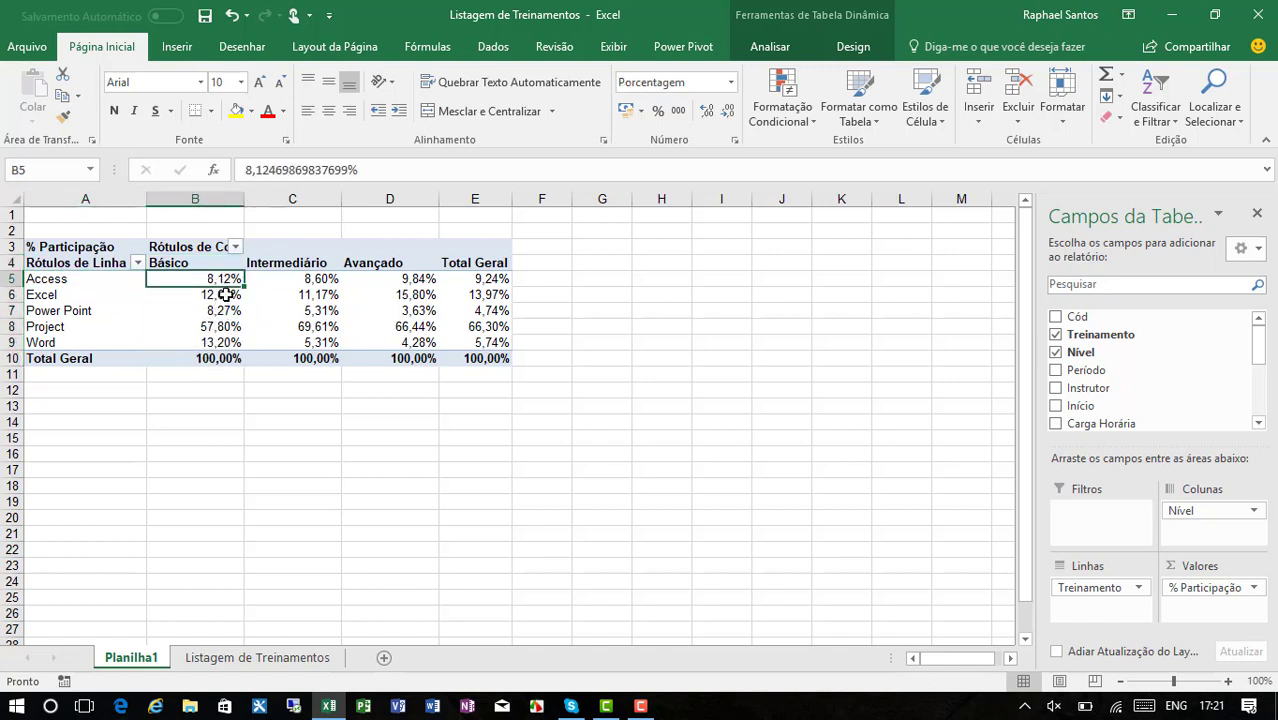
pyautogui.click(198, 263)
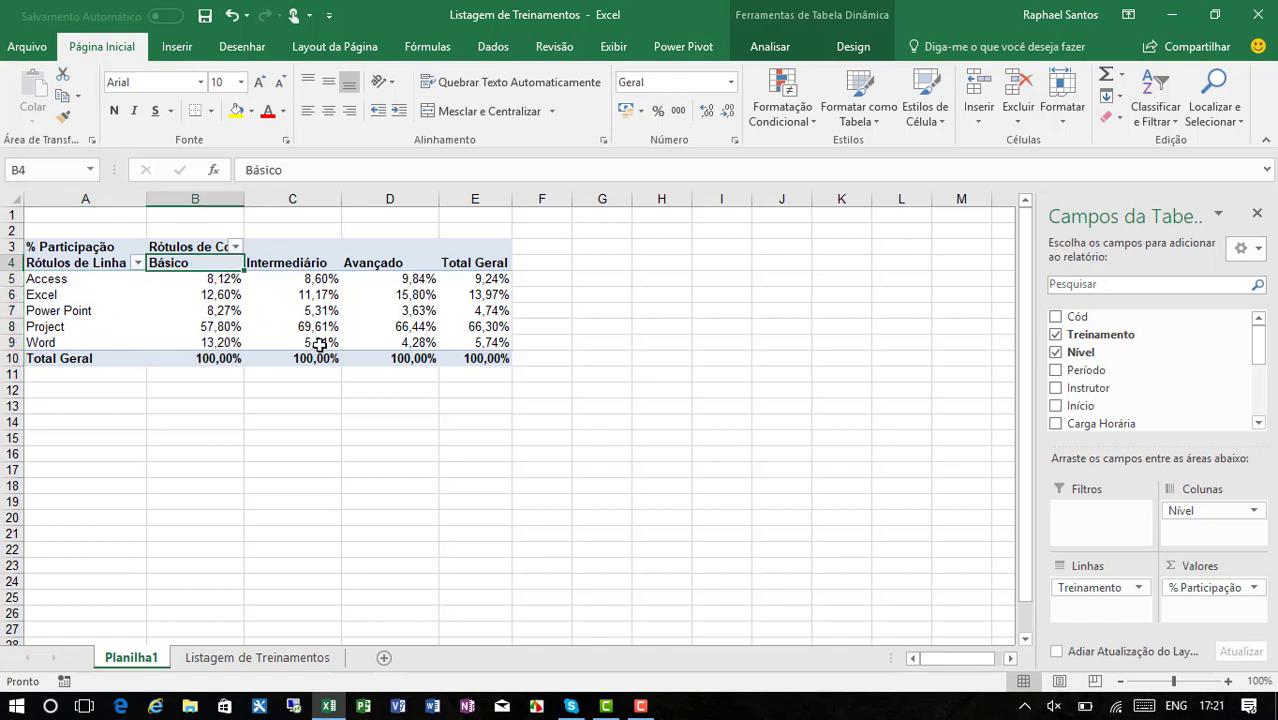
# - Compare the % Participação of each Treinamento in the Básico column, and the percentages down the Intermediário and Avançado columns
pyautogui.click(228, 296)
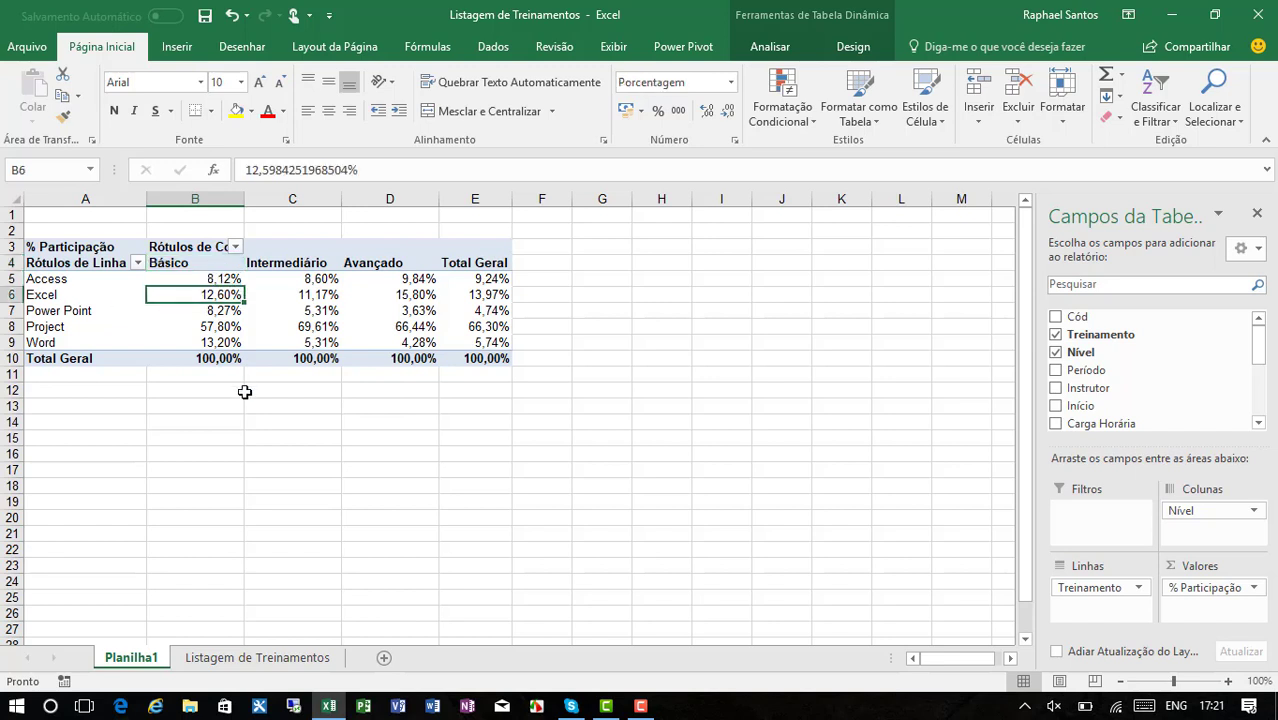
pyautogui.click(228, 313)
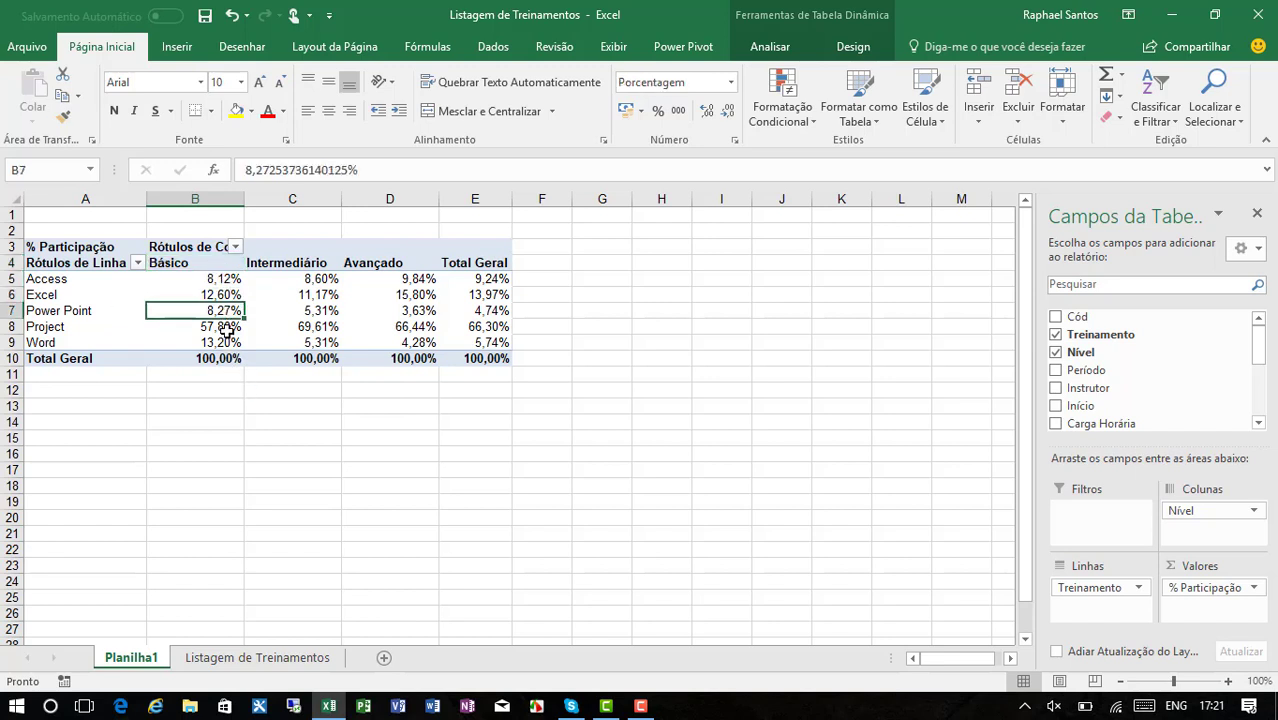
pyautogui.click(226, 330)
pyautogui.click(227, 344)
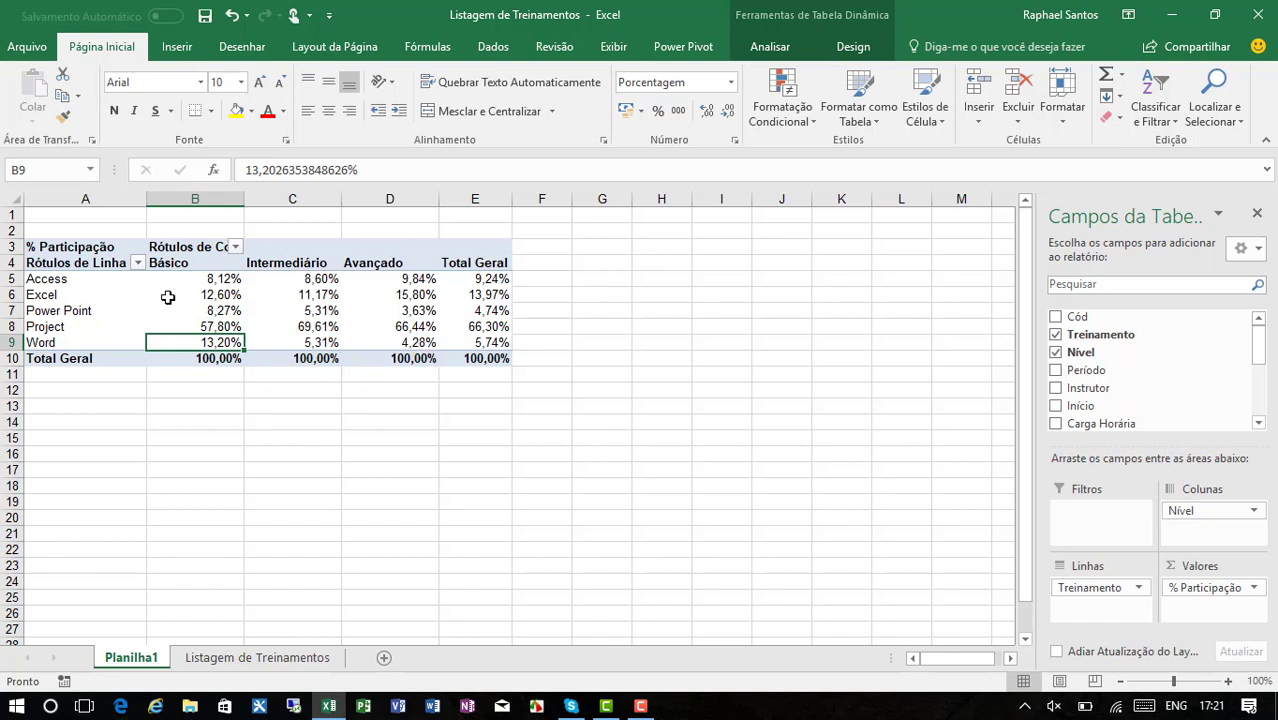
pyautogui.click(194, 256)
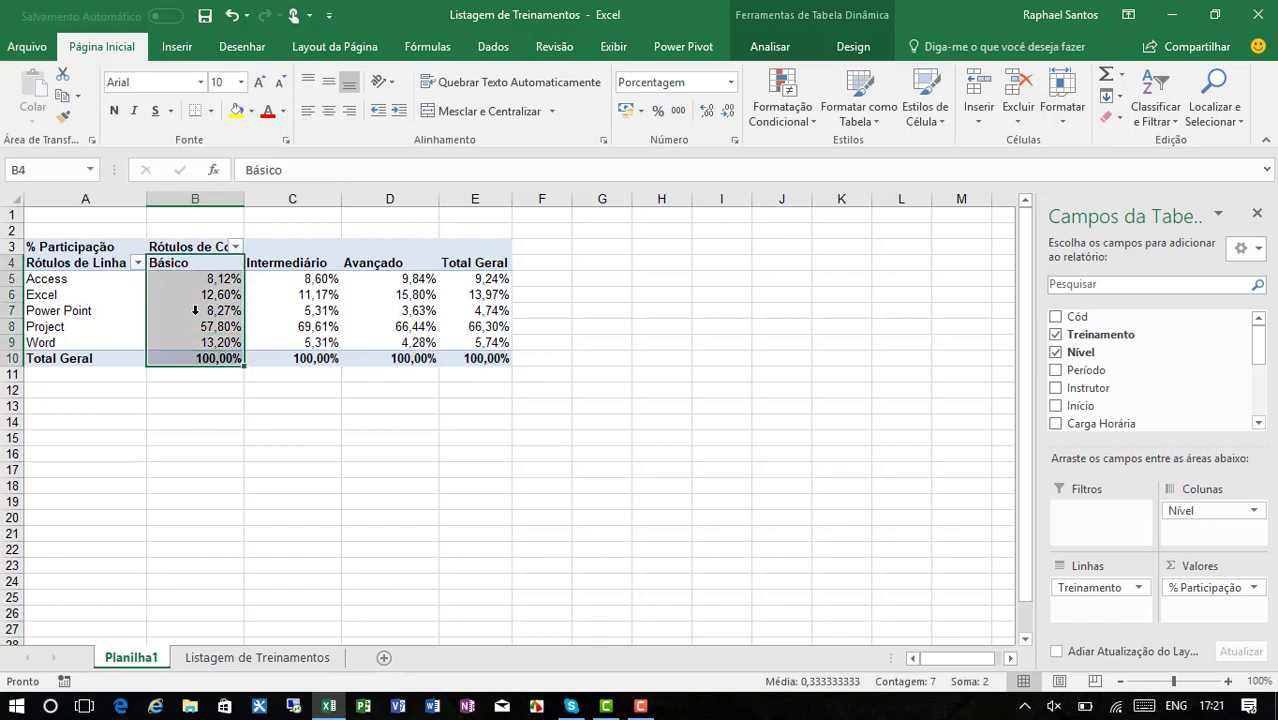
pyautogui.click(308, 256)
pyautogui.click(382, 256)
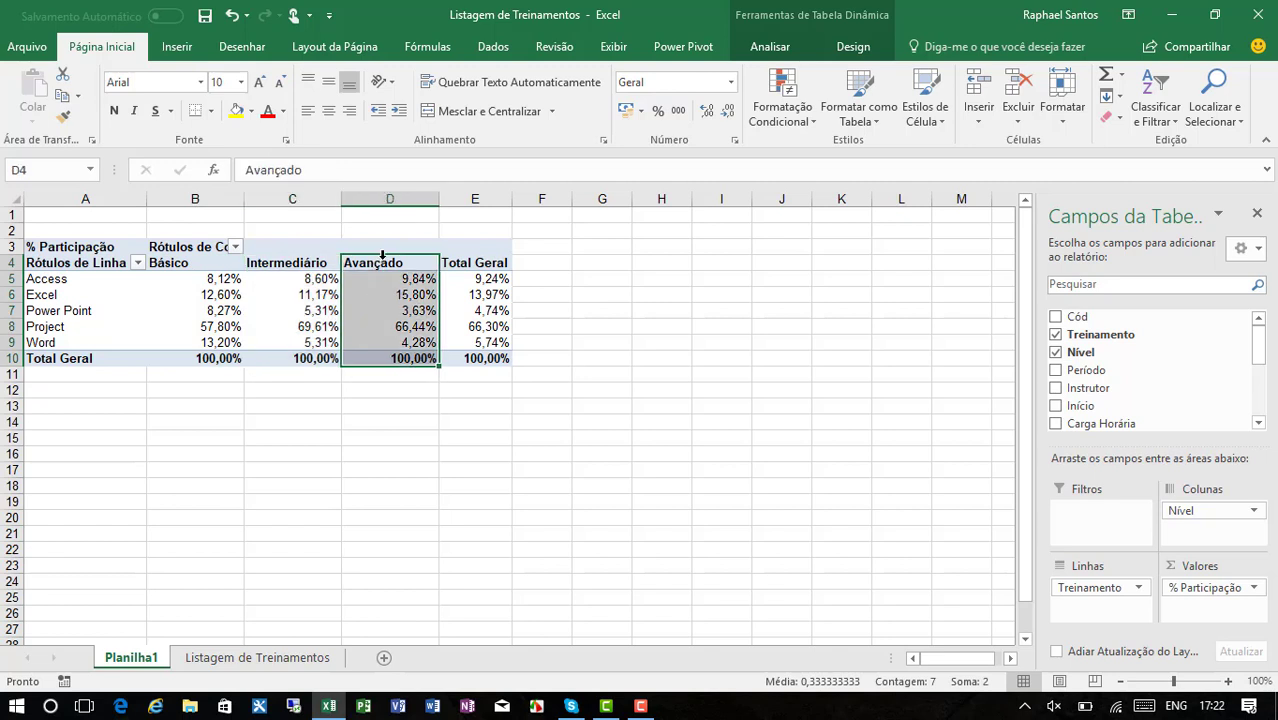
pyautogui.click(190, 256)
pyautogui.click(308, 262)
pyautogui.click(302, 293)
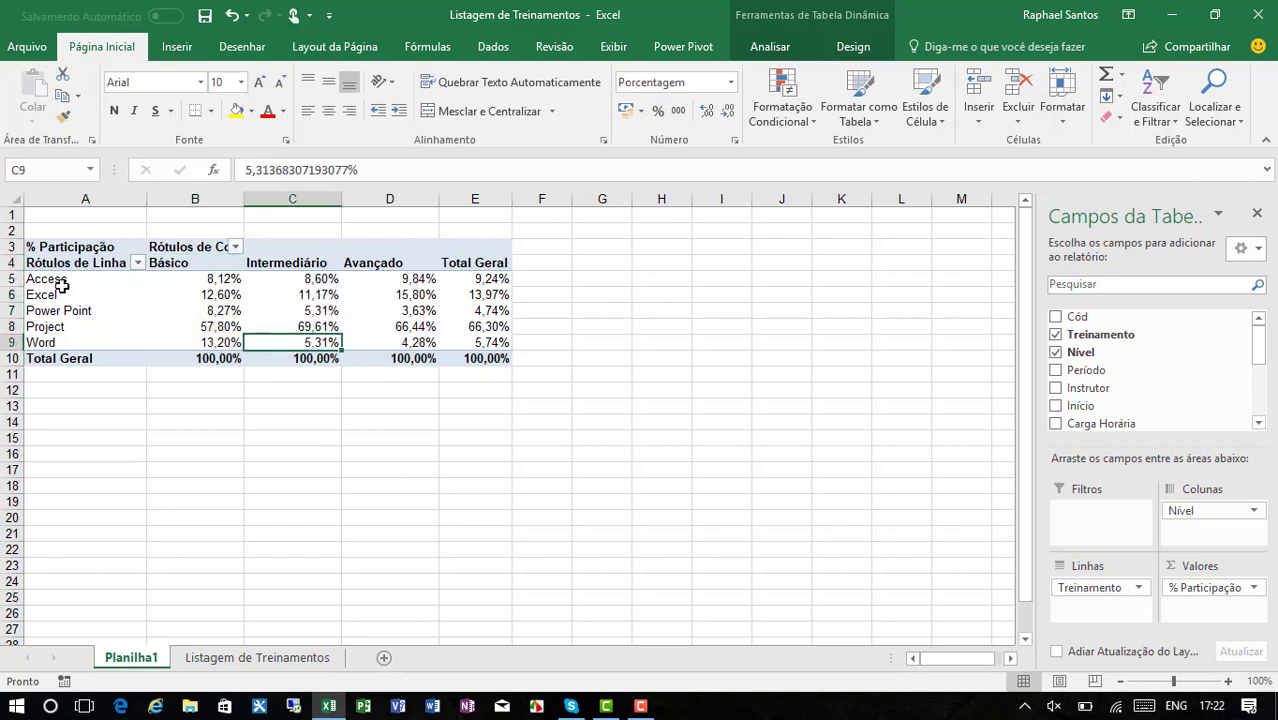
pyautogui.moveTo(57, 281); pyautogui.dragTo(452, 280)
pyautogui.click(420, 333)
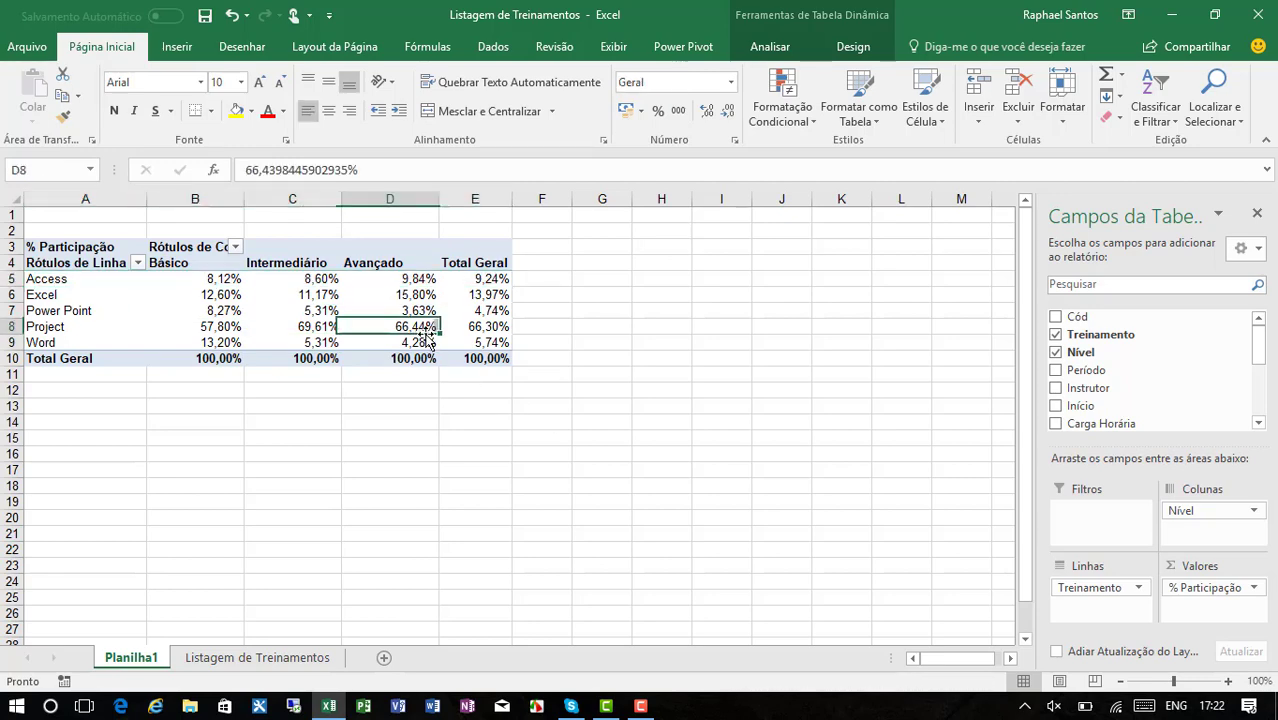
# - Change the % Participação value field to show values as % do Total de Linhas
pyautogui.click(1224, 590)
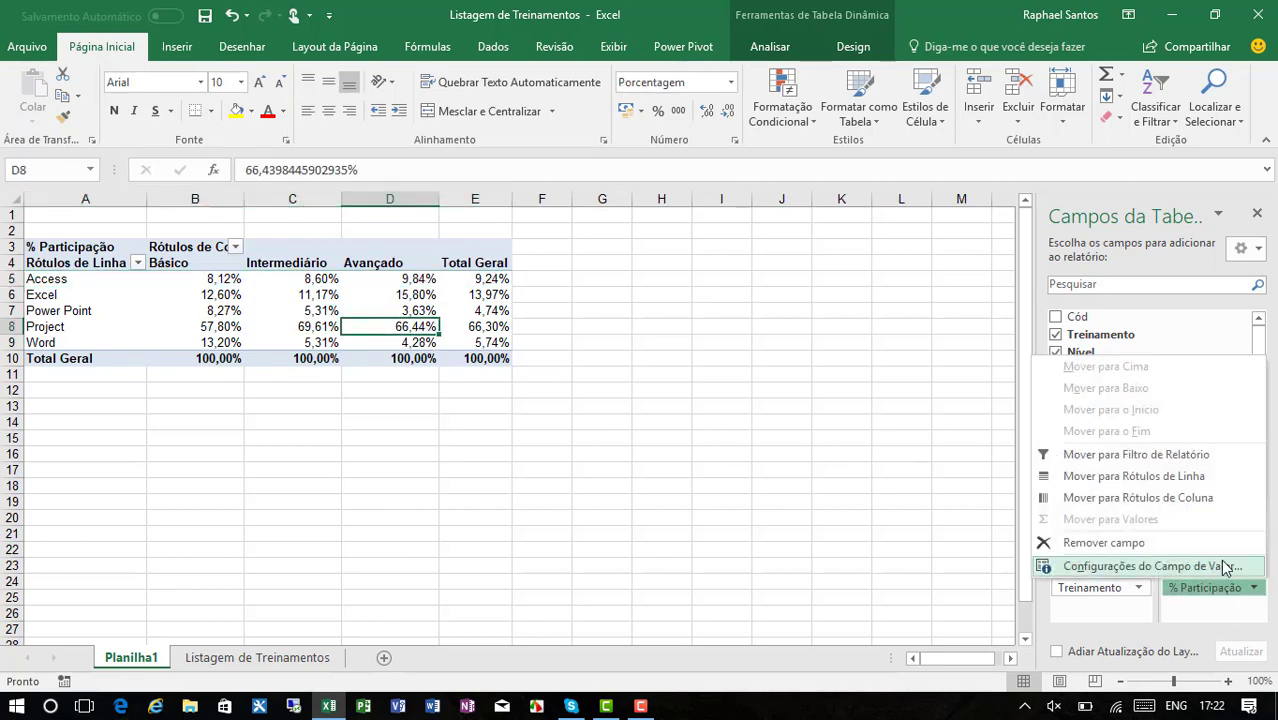
pyautogui.click(1218, 566)
pyautogui.click(686, 312)
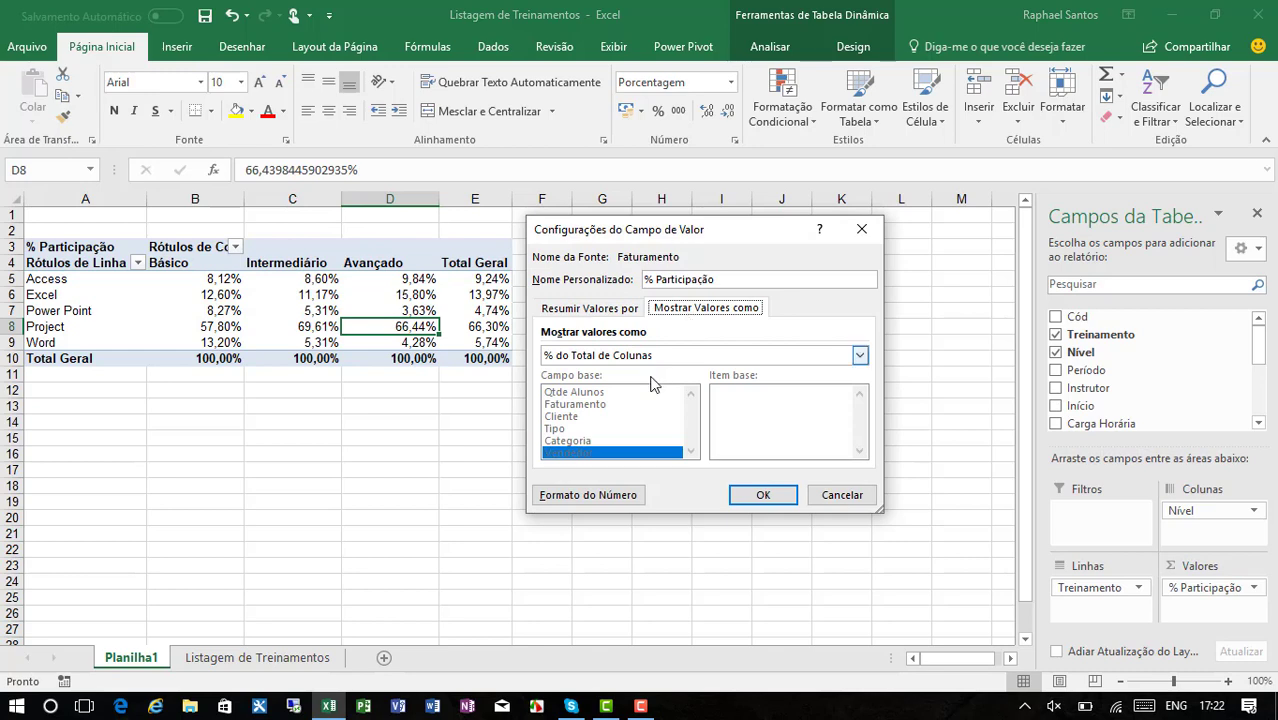
pyautogui.click(616, 360)
pyautogui.click(612, 409)
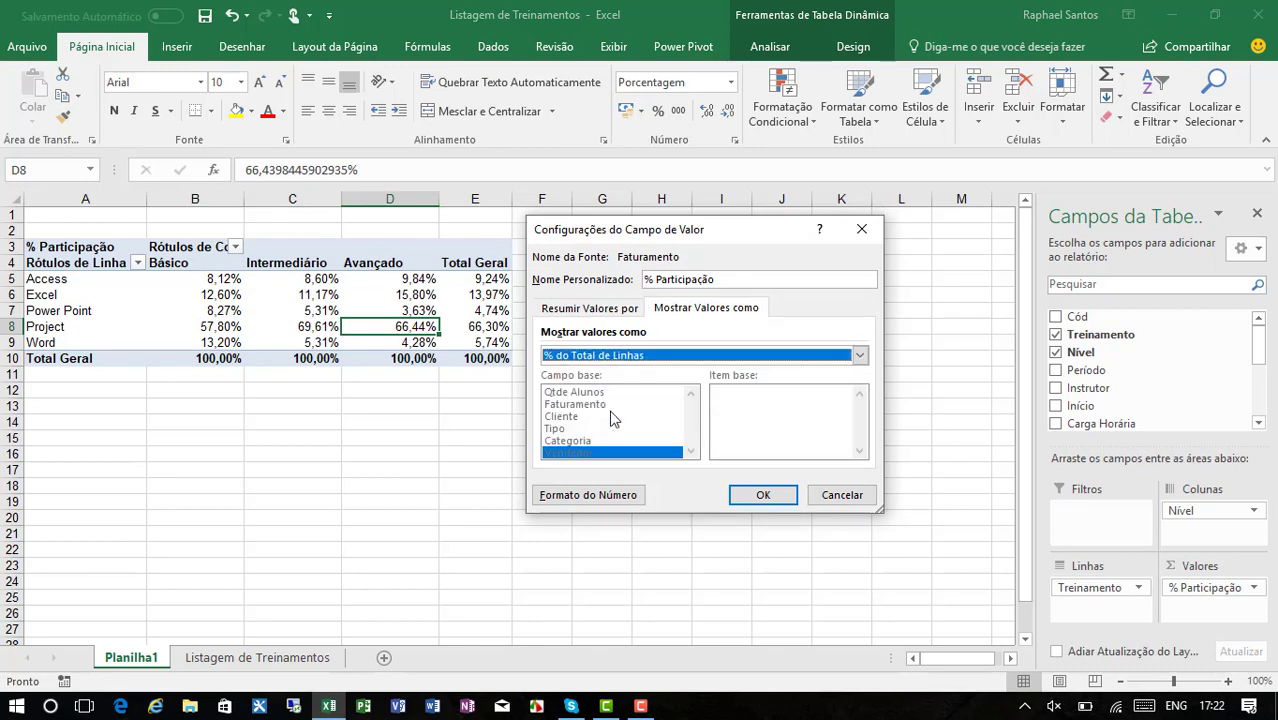
pyautogui.click(762, 494)
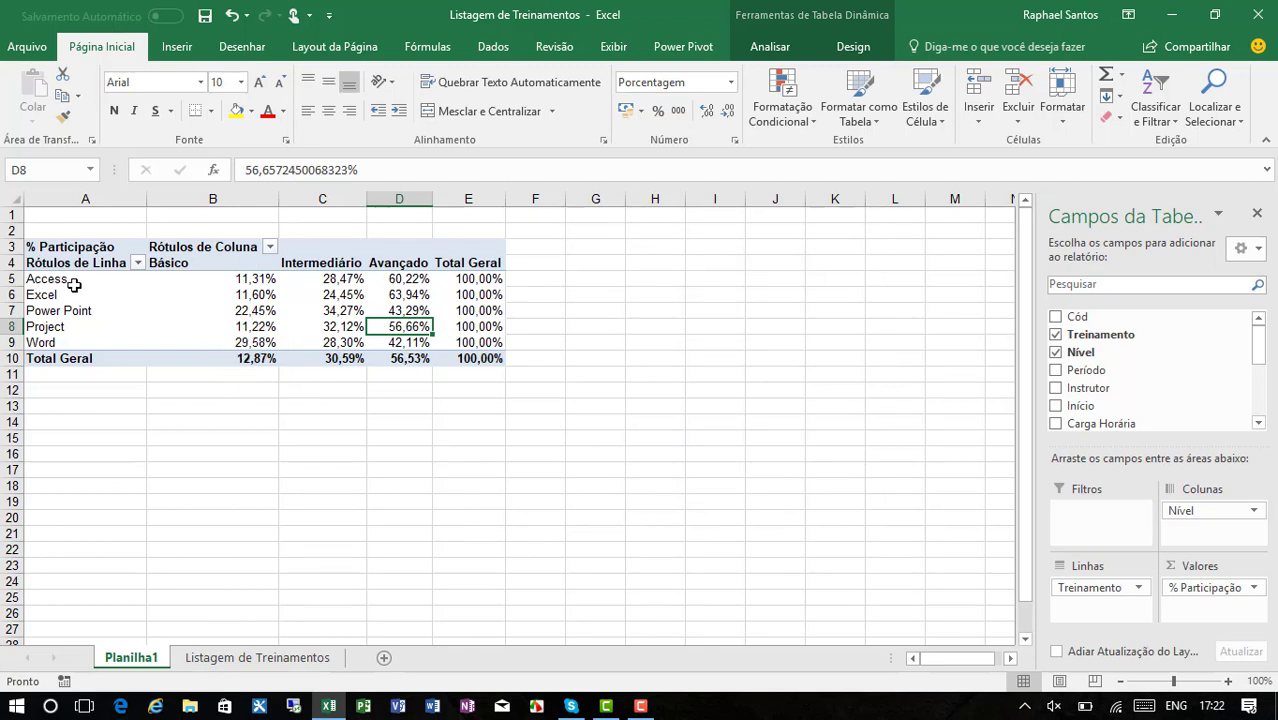
# - Check the Access row's percentages and give sheet columns B to D the same width
pyautogui.click(10, 279)
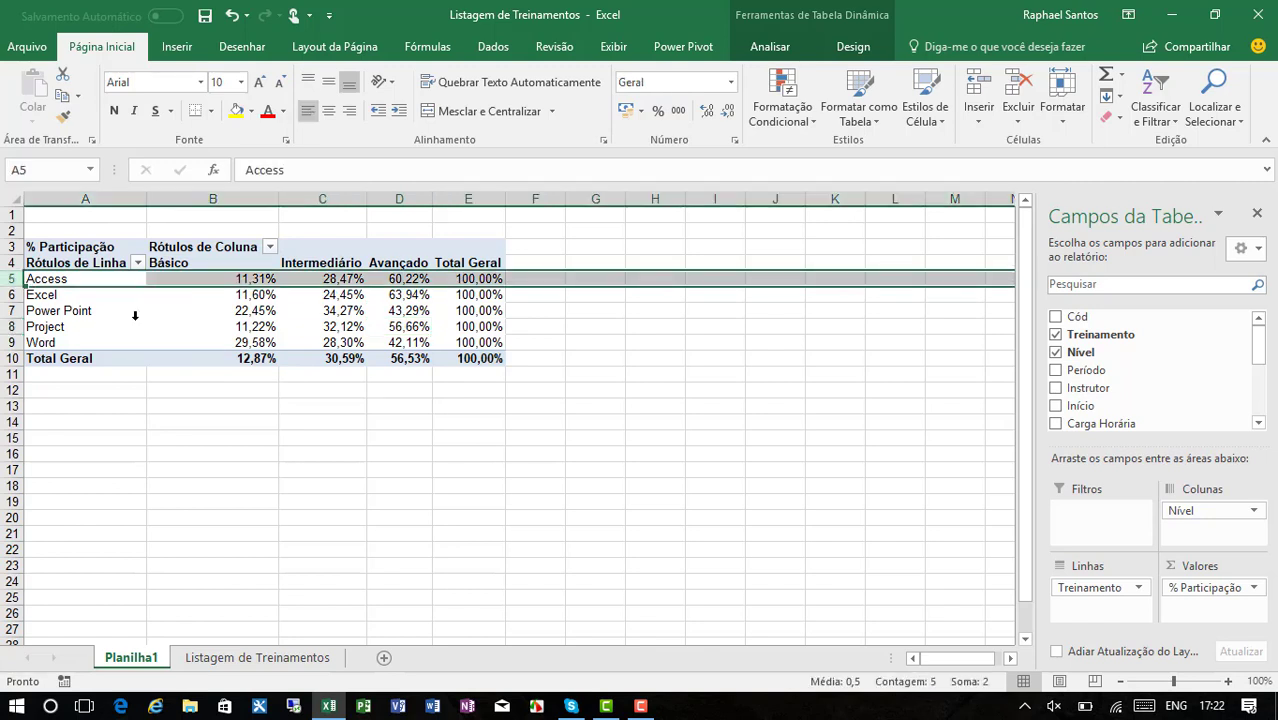
pyautogui.click(406, 280)
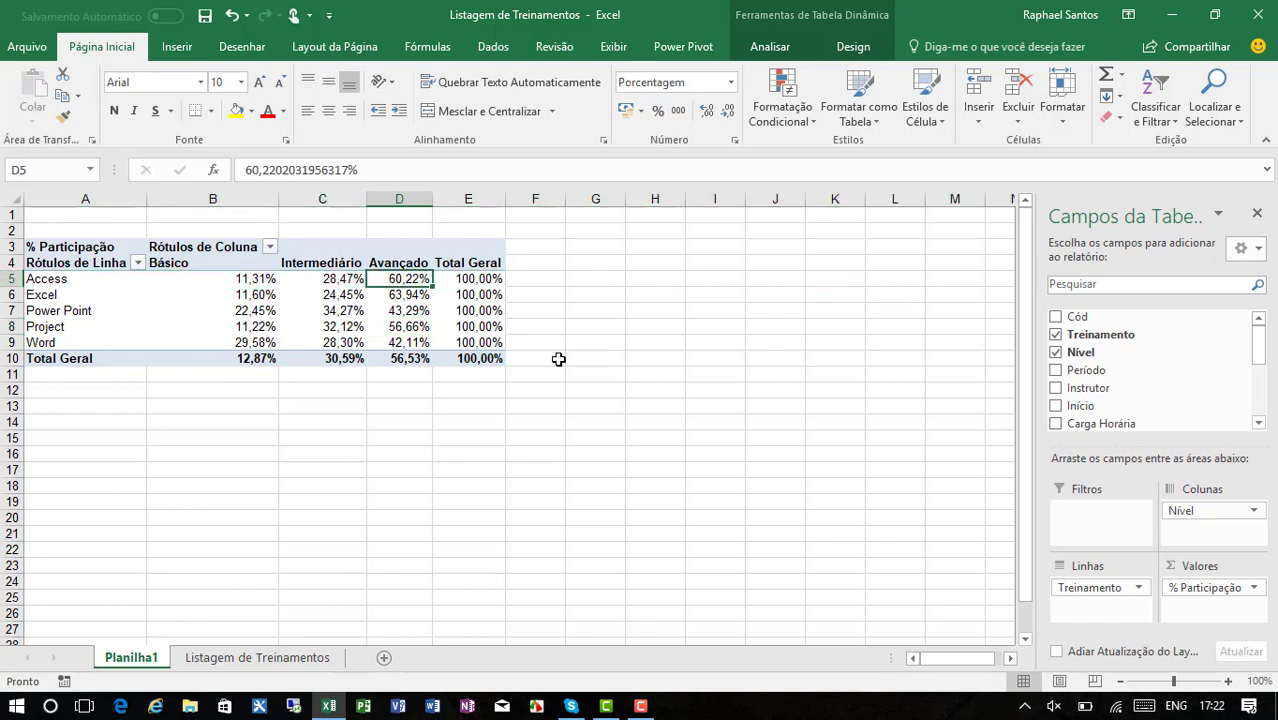
pyautogui.moveTo(262, 199); pyautogui.dragTo(380, 194)
pyautogui.click(430, 281)
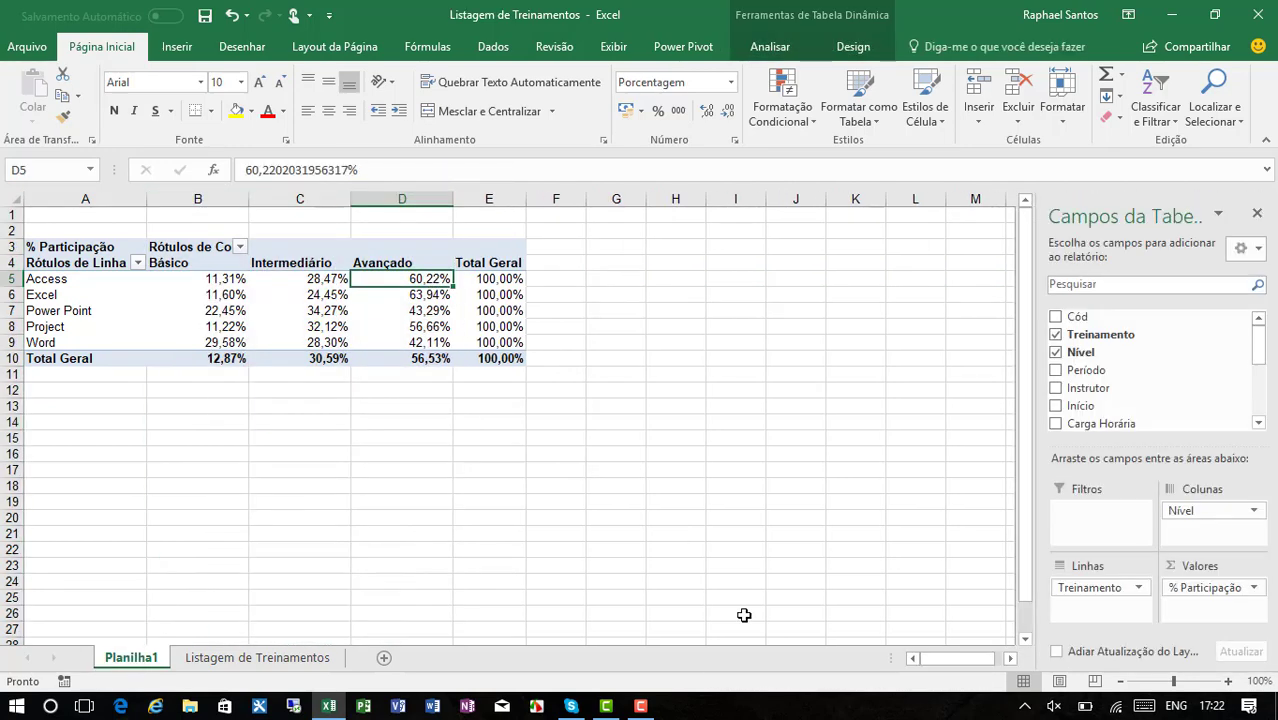
# - Compare how the Excel, Power Point and Word rows are distributed across Básico, Intermediário and Avançado
pyautogui.click(438, 298)
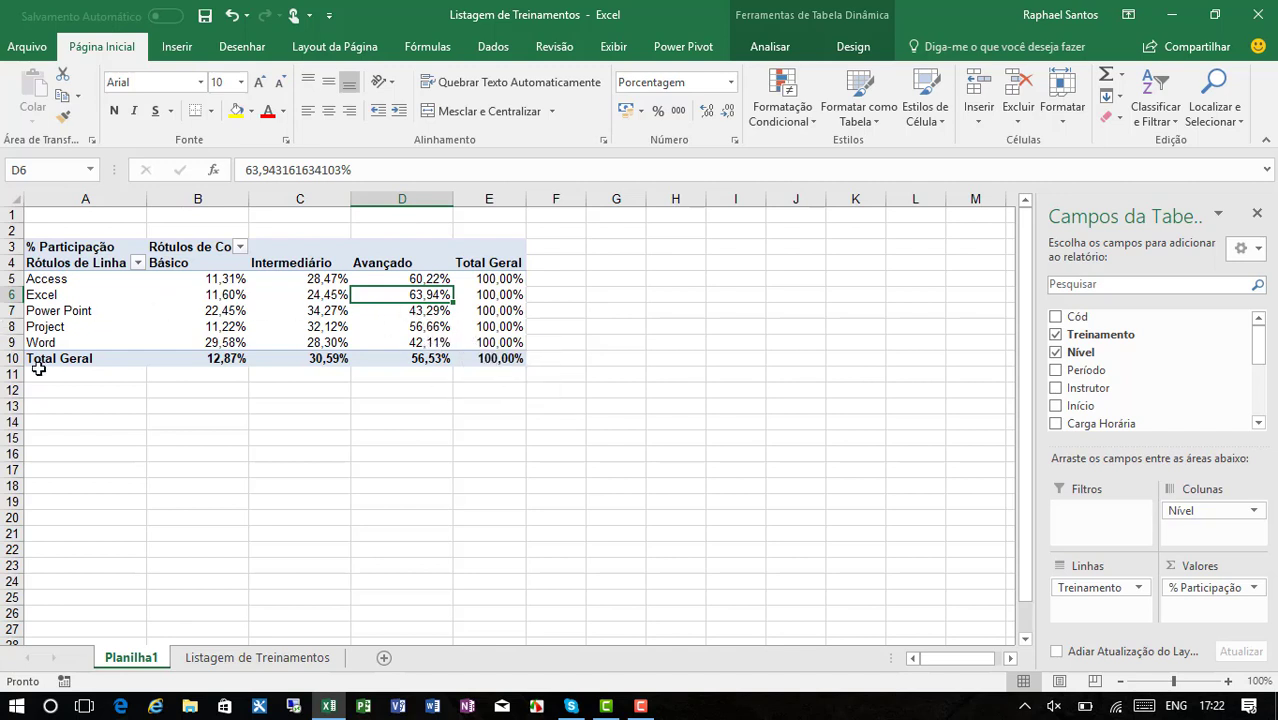
pyautogui.click(425, 342)
pyautogui.click(422, 310)
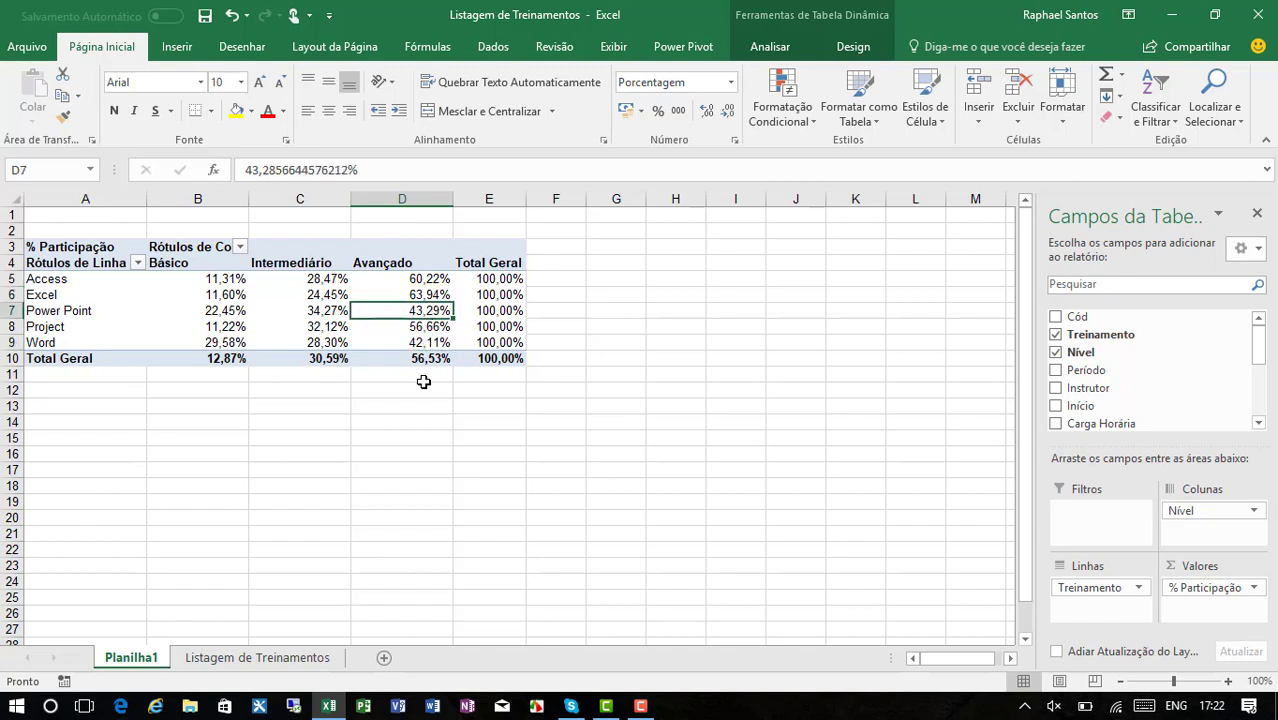
pyautogui.click(236, 323)
pyautogui.click(240, 313)
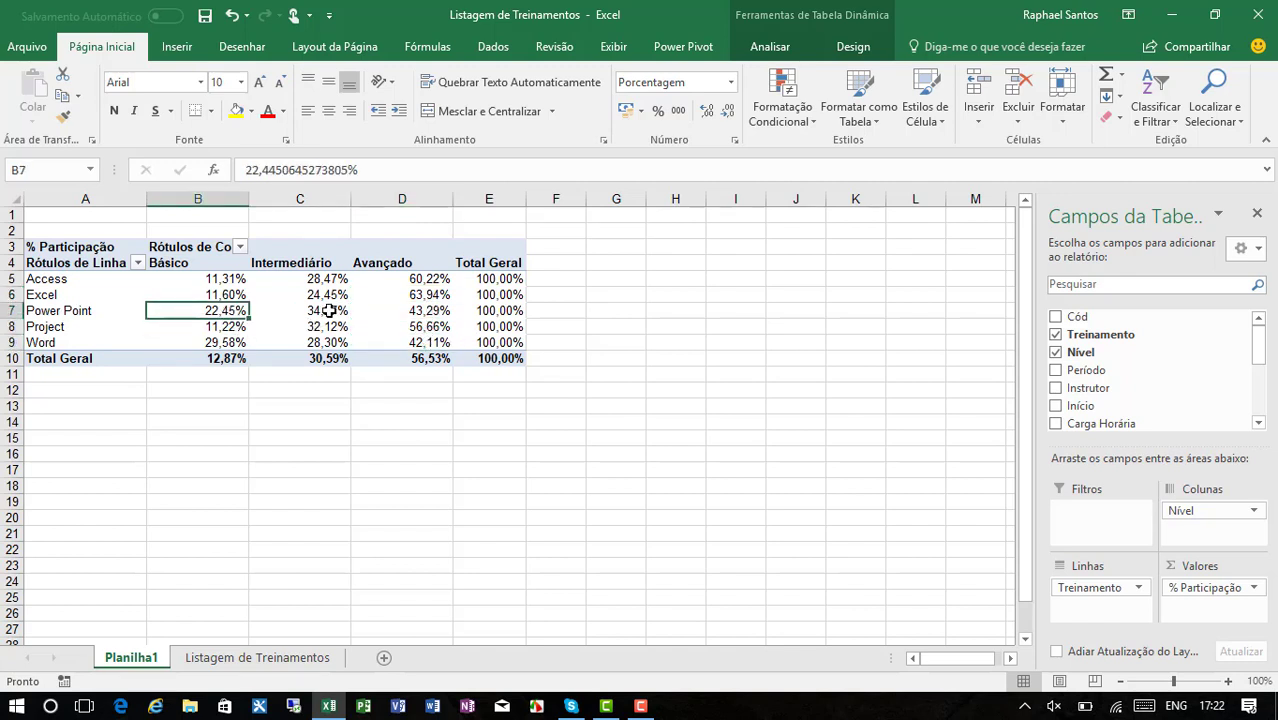
pyautogui.click(332, 311)
pyautogui.click(419, 314)
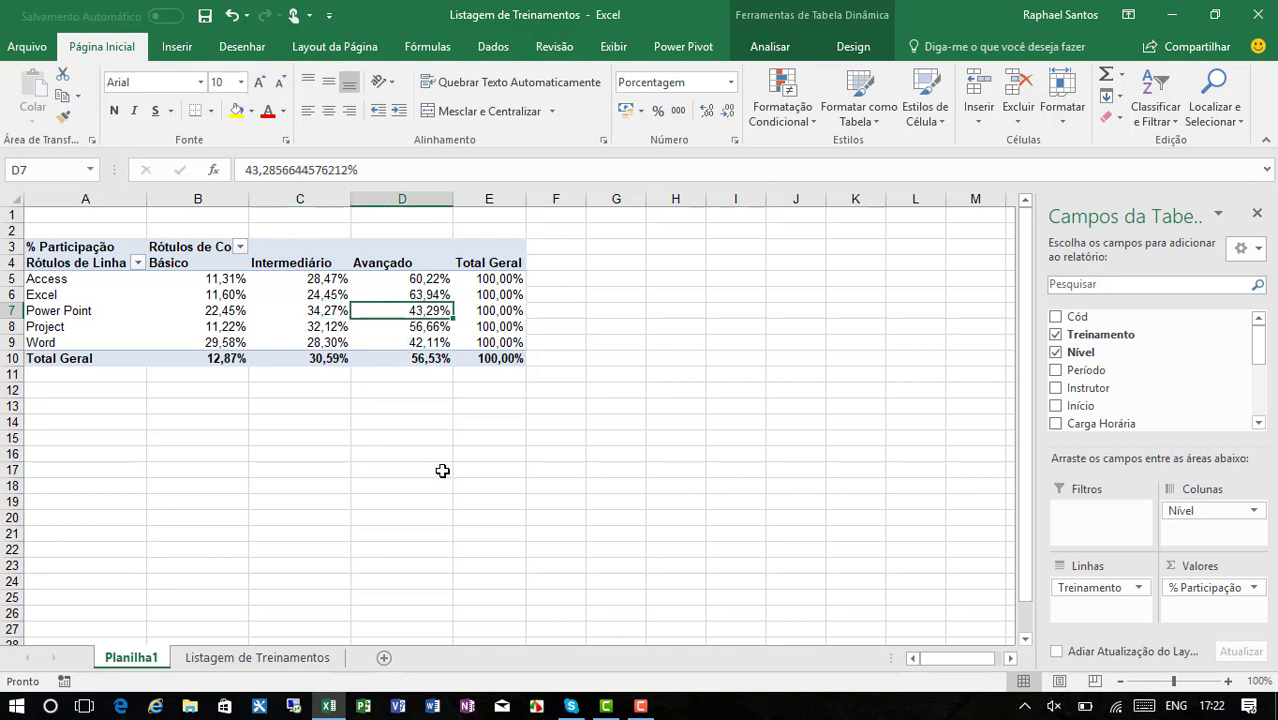
pyautogui.click(232, 345)
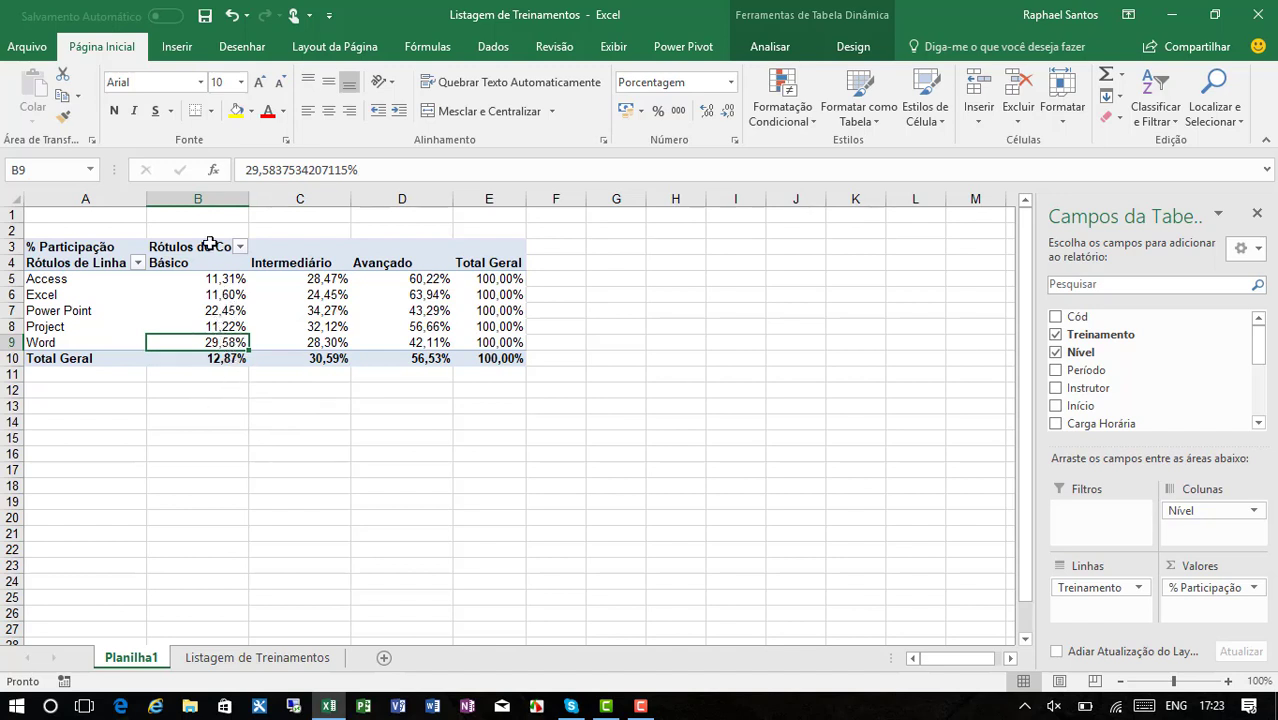
pyautogui.click(330, 347)
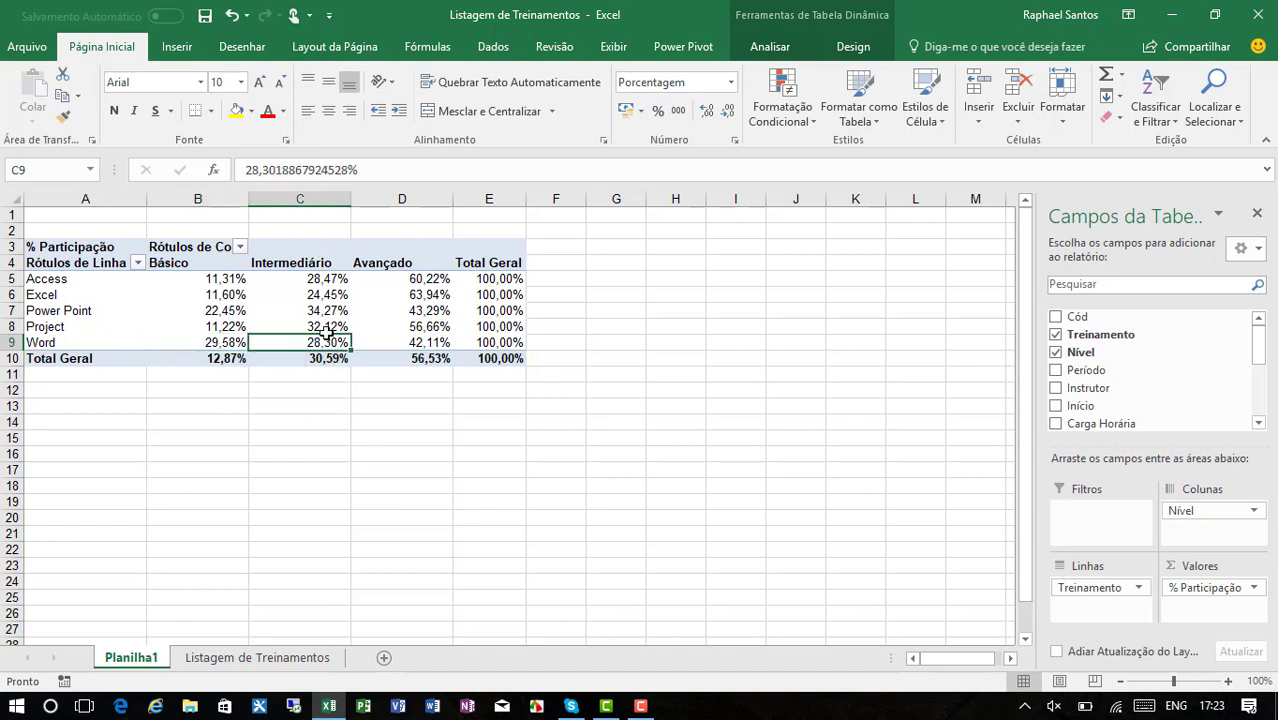
pyautogui.click(428, 343)
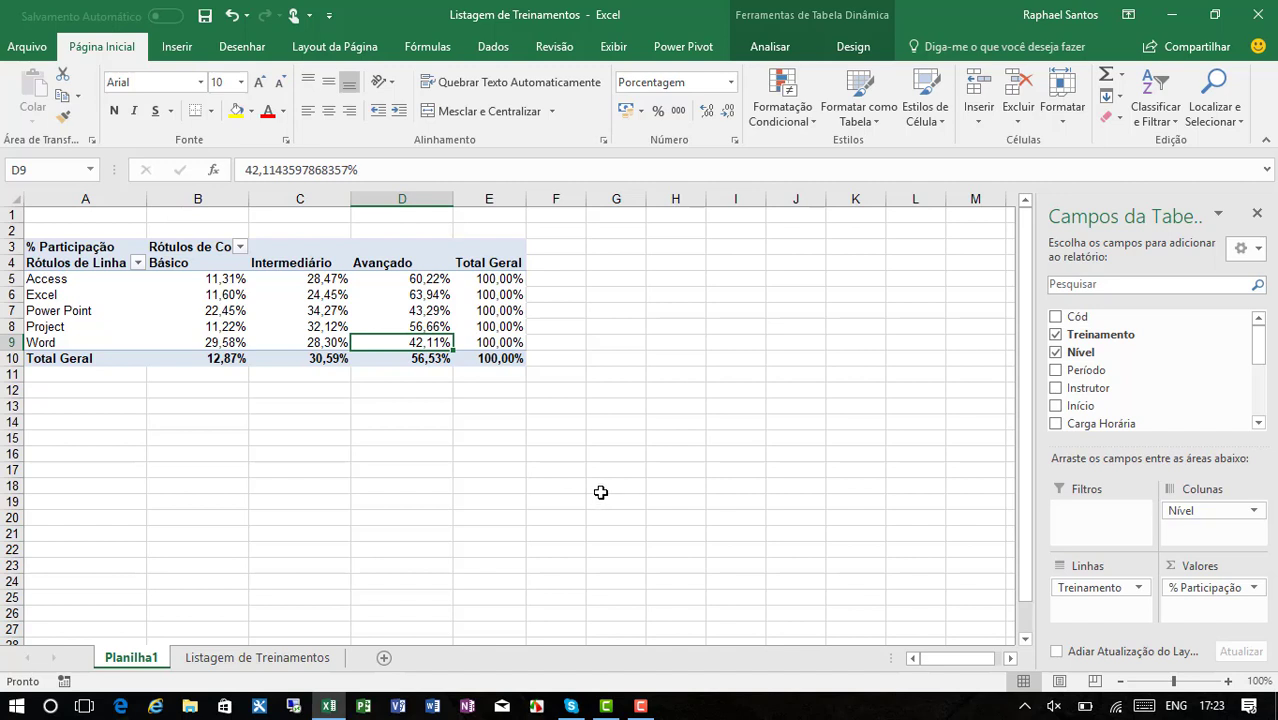
# - Review the pivot table's layout and format options, including automatic column width on update, and leave without changing them
pyautogui.rightClick(334, 327)
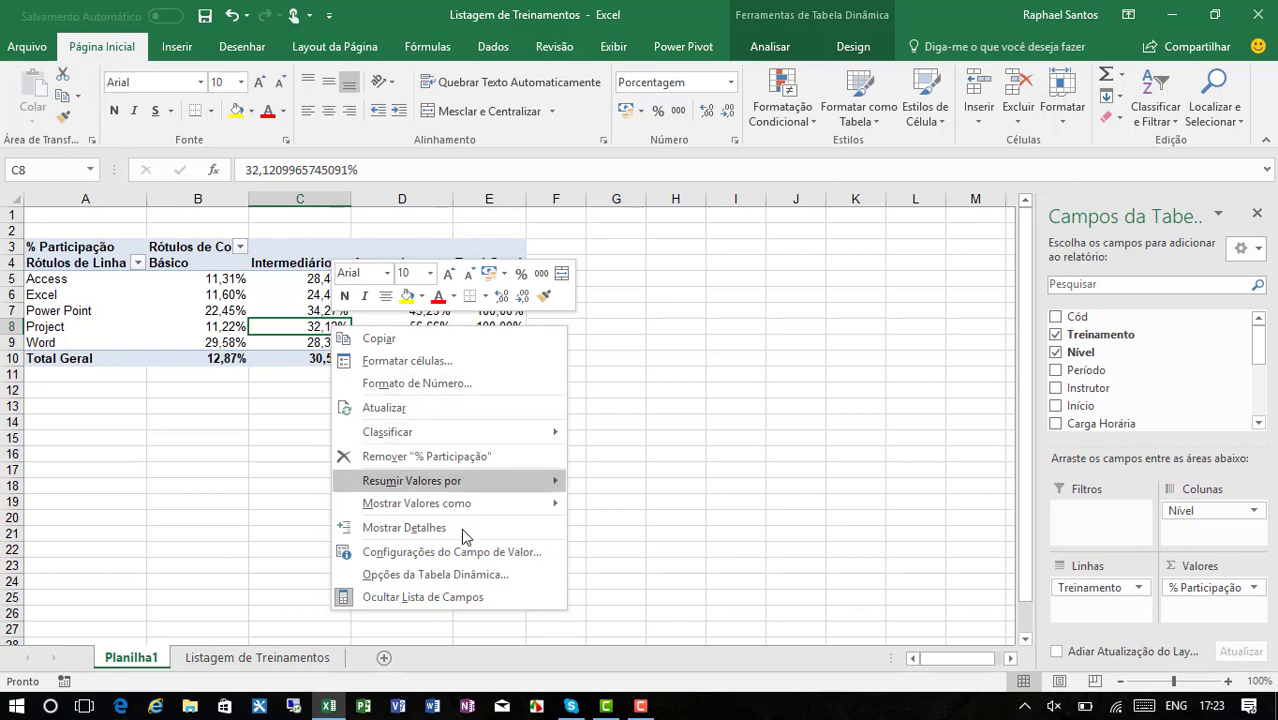
pyautogui.click(447, 578)
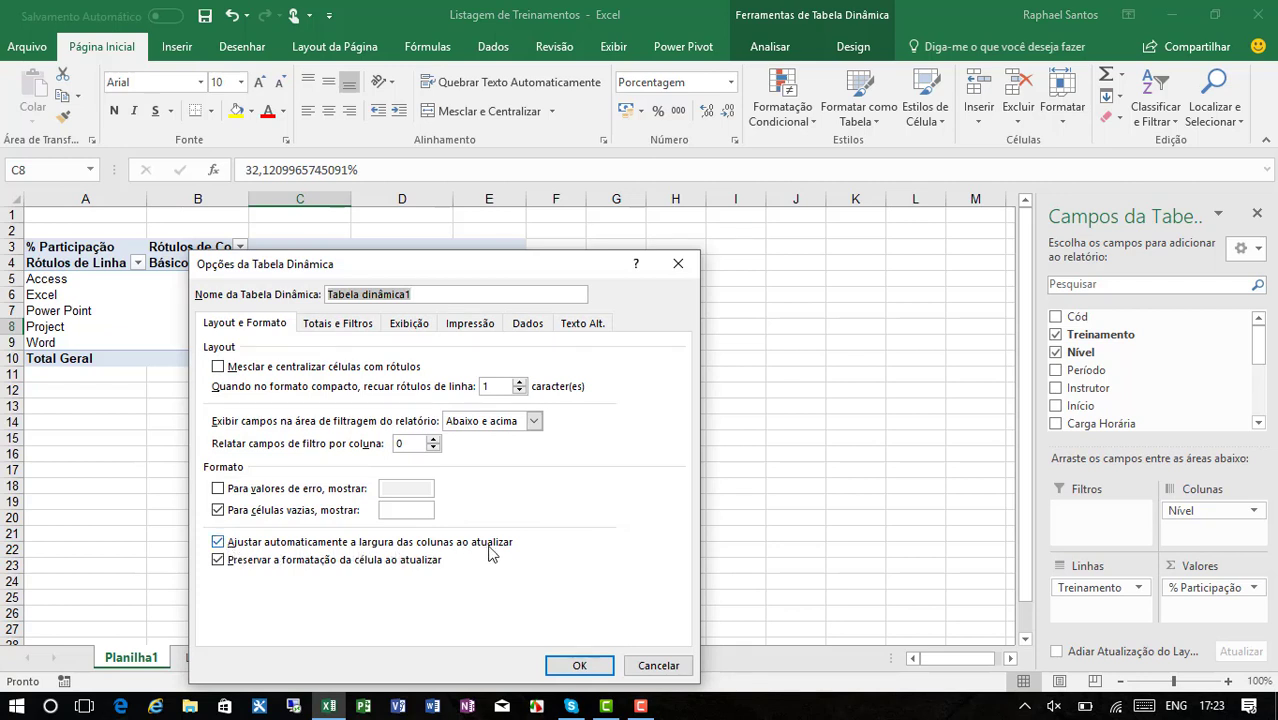
pyautogui.click(658, 665)
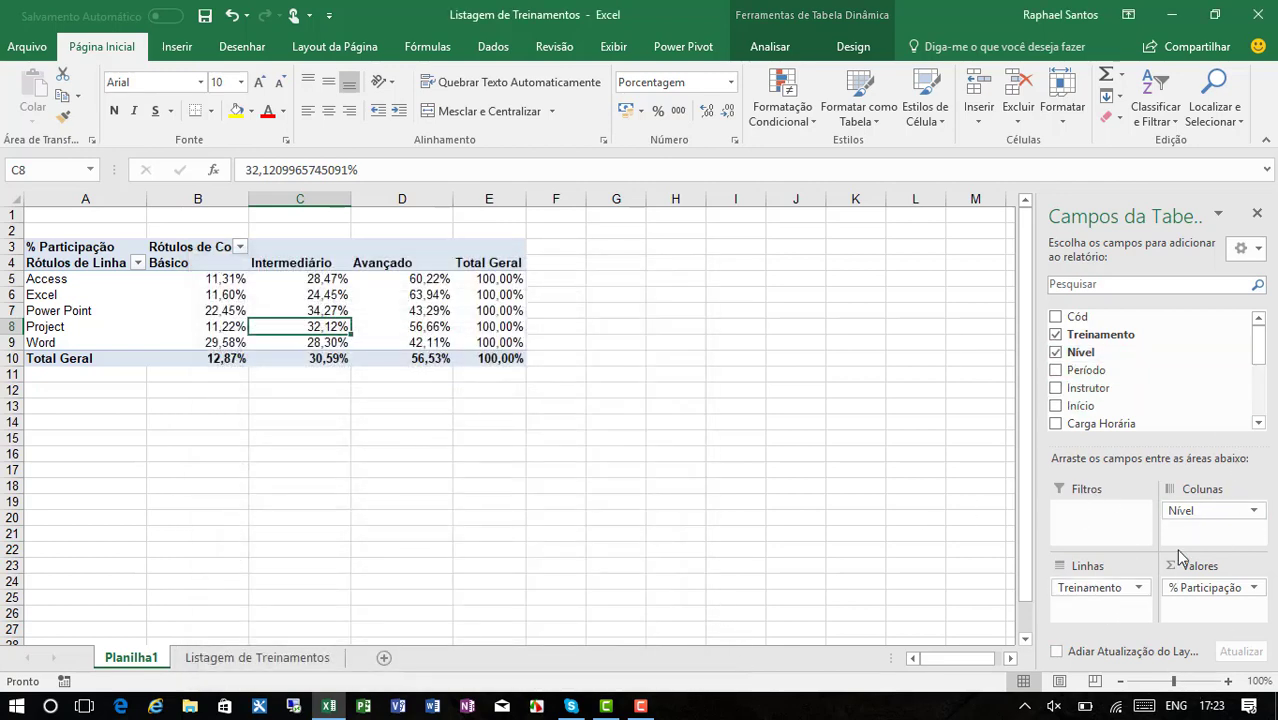
# - Replace Treinamento with Período in the rows and give sheet columns B to E the same width
pyautogui.moveTo(1096, 588); pyautogui.dragTo(838, 554)
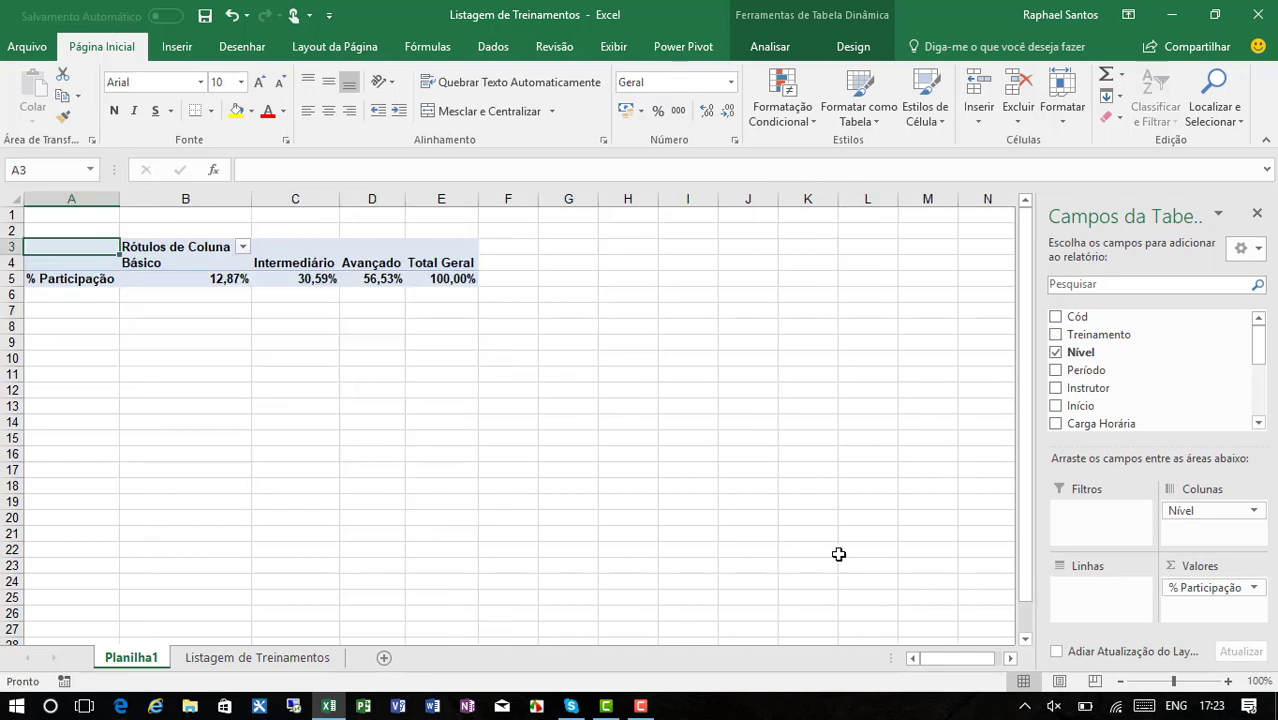
pyautogui.moveTo(1115, 374); pyautogui.dragTo(1105, 603)
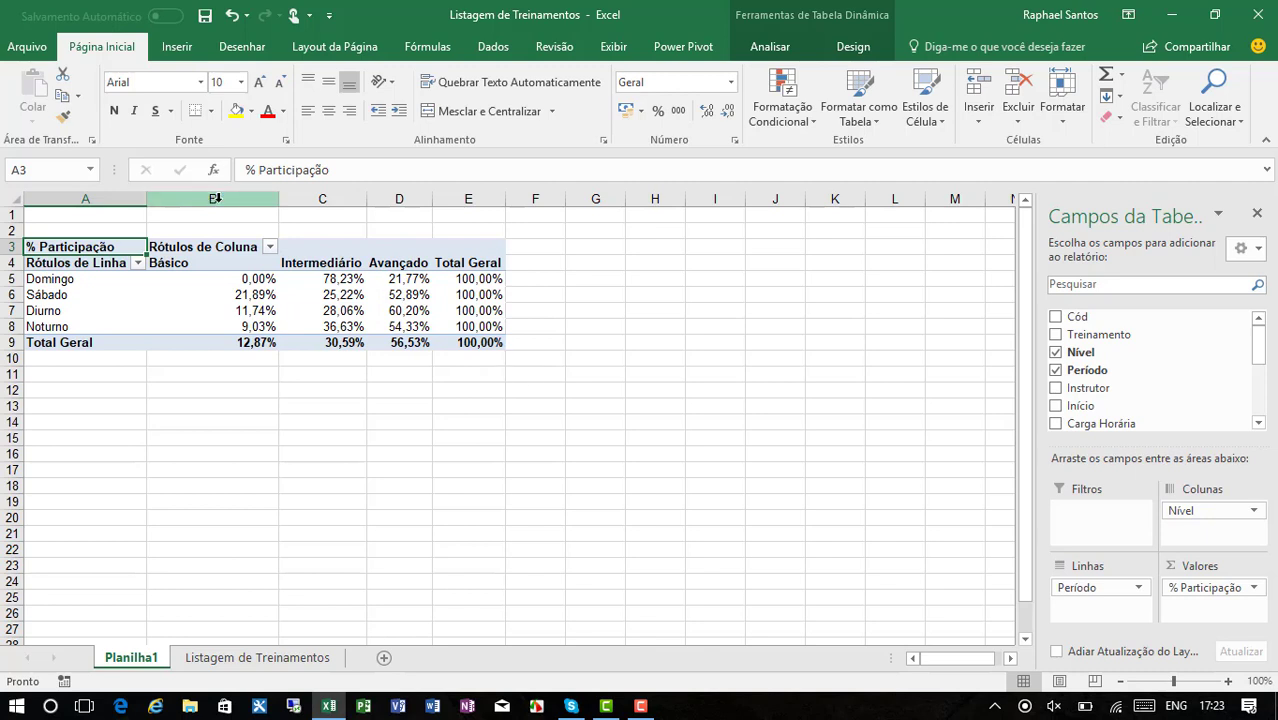
pyautogui.moveTo(214, 199); pyautogui.dragTo(464, 204)
pyautogui.click(440, 319)
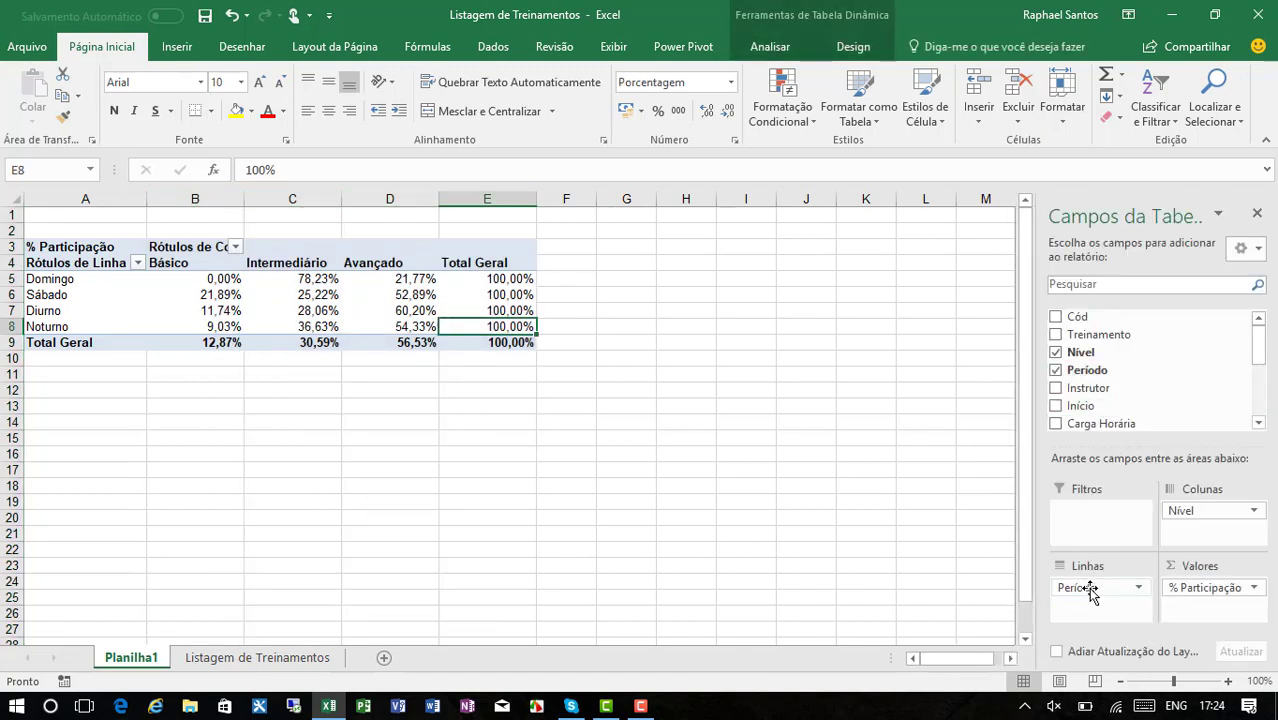
# - Replace Período with Tipo in the pivot table rows
pyautogui.moveTo(1085, 590); pyautogui.dragTo(965, 600)
pyautogui.moveTo(1261, 354); pyautogui.dragTo(1260, 403)
pyautogui.moveTo(1102, 368); pyautogui.dragTo(1088, 583)
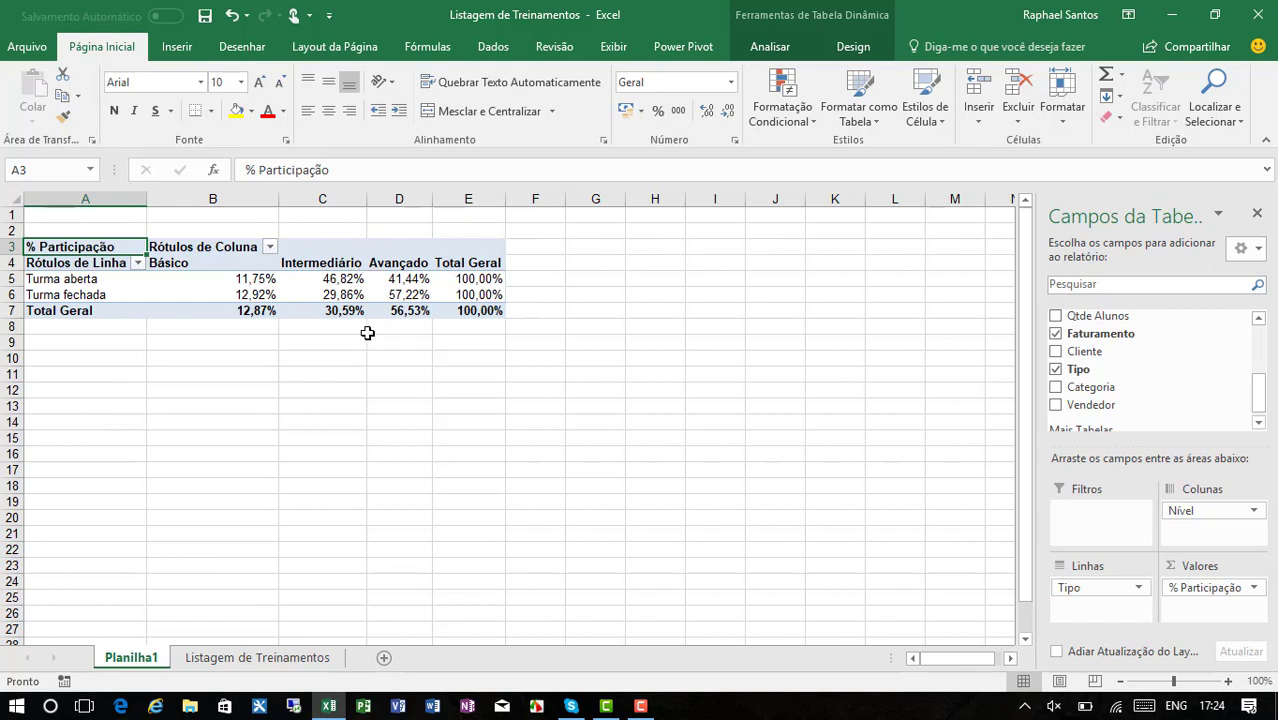
# - Check the widths of sheet columns B to E one by one after the row field change
pyautogui.click(250, 199)
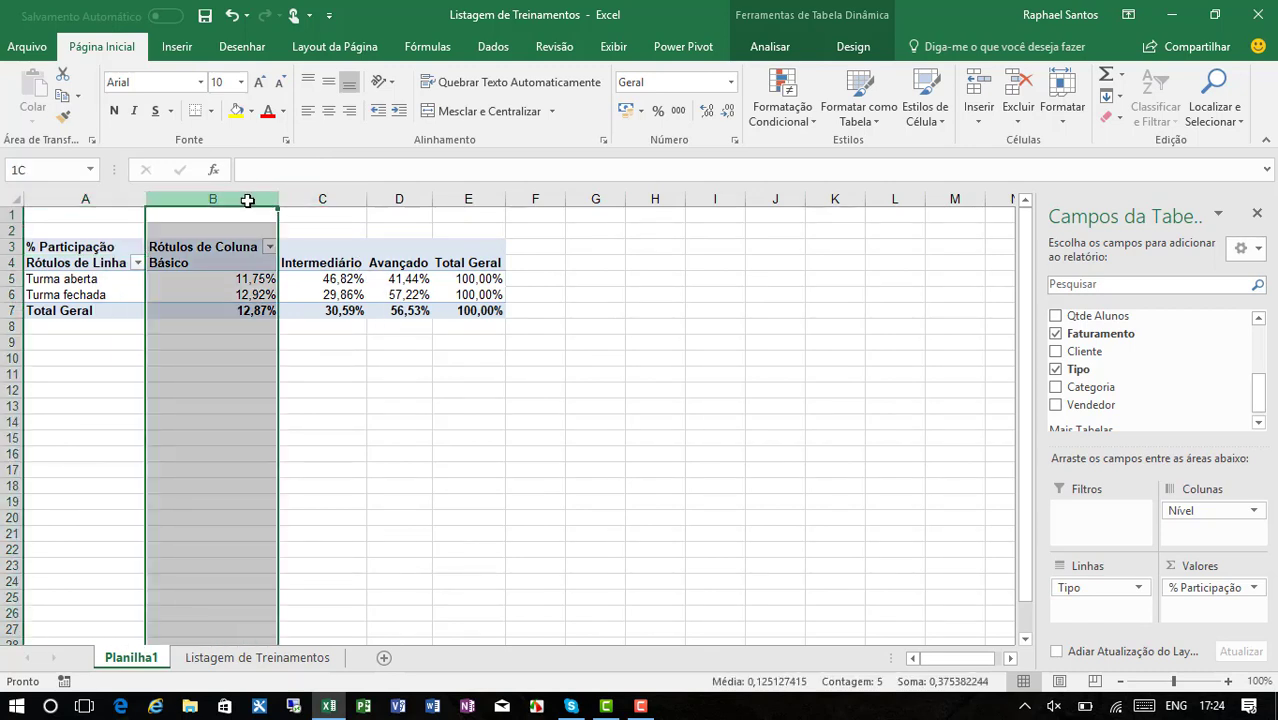
pyautogui.click(352, 194)
pyautogui.click(399, 196)
pyautogui.click(442, 199)
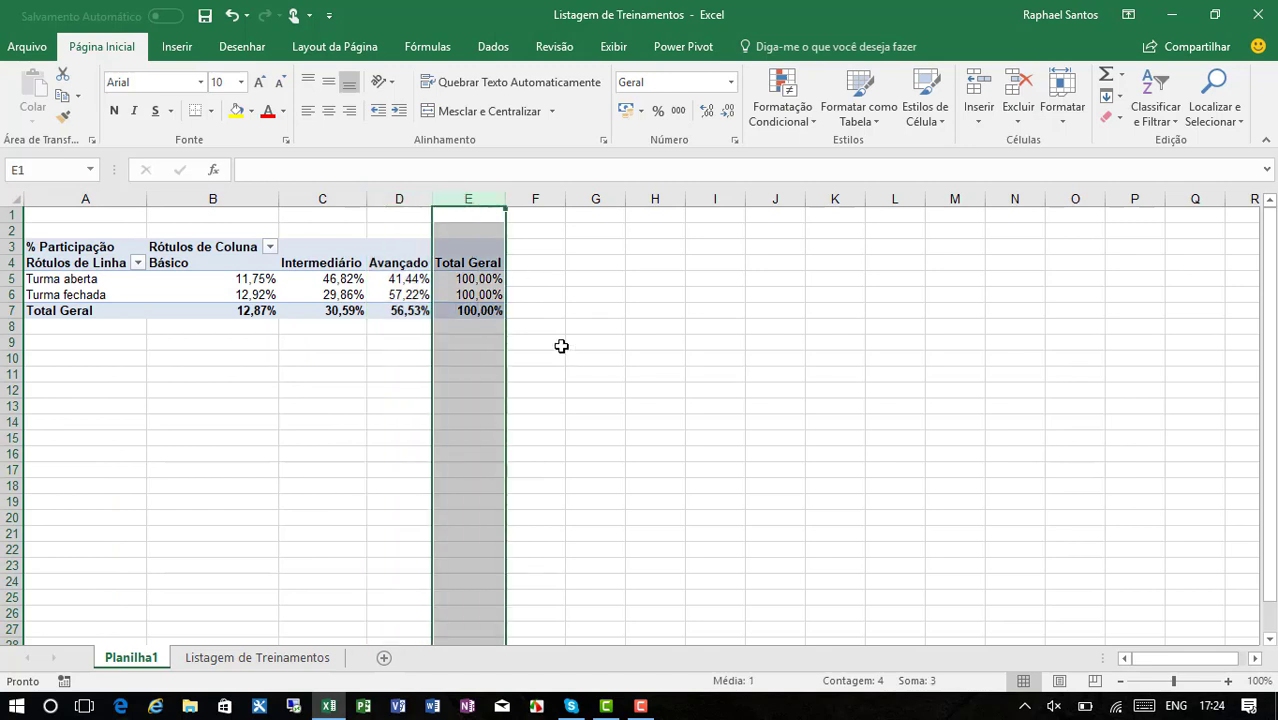
pyautogui.click(332, 295)
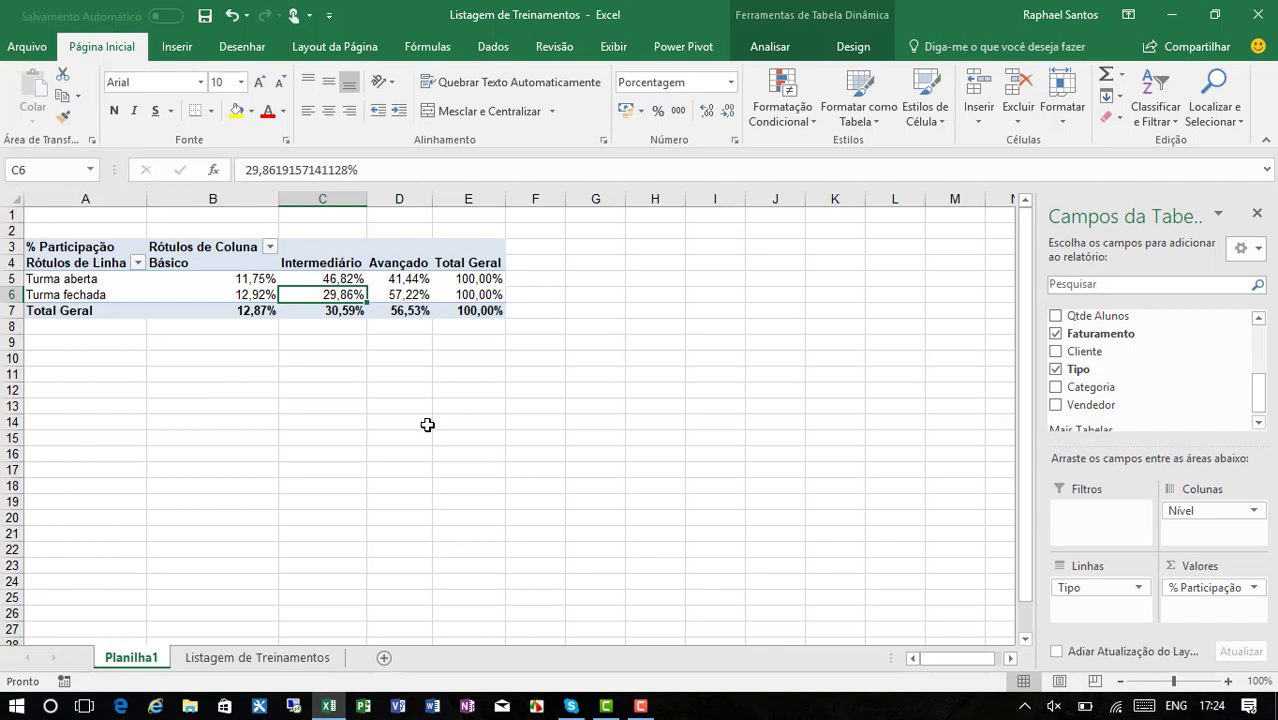
# - Turn off automatic column width adjustment on update in the pivot table options
pyautogui.rightClick(338, 280)
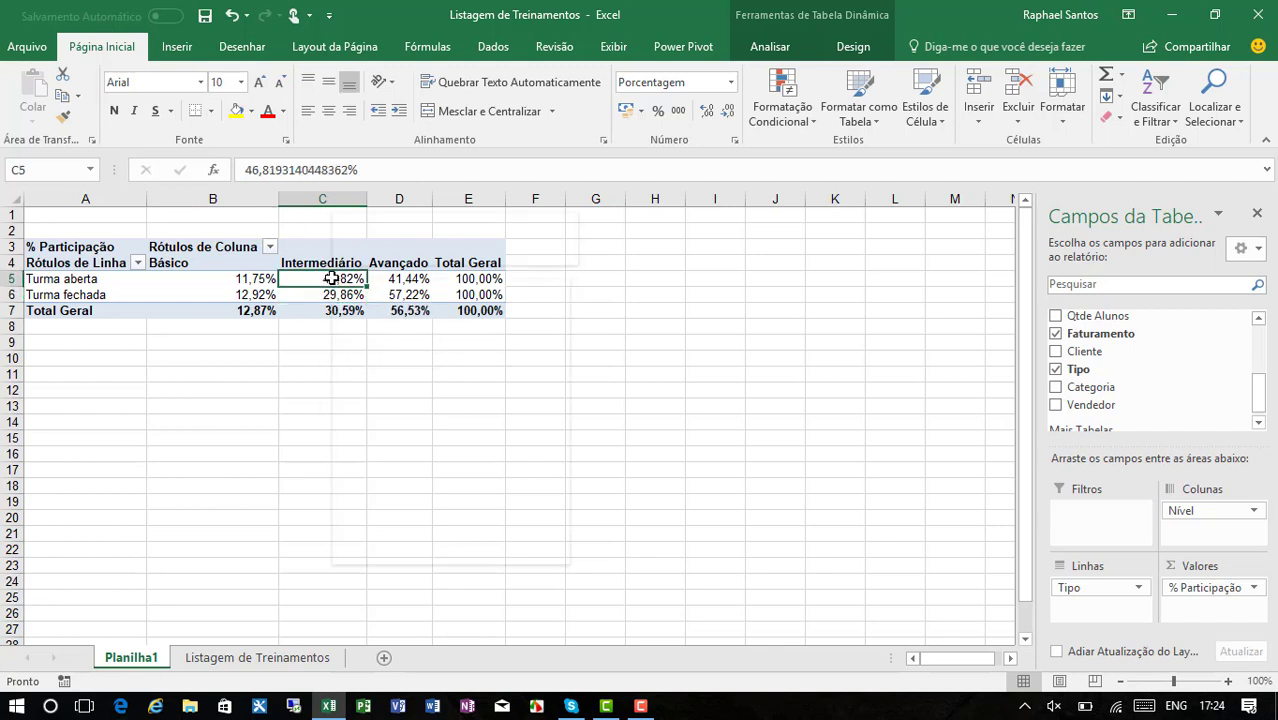
pyautogui.click(420, 528)
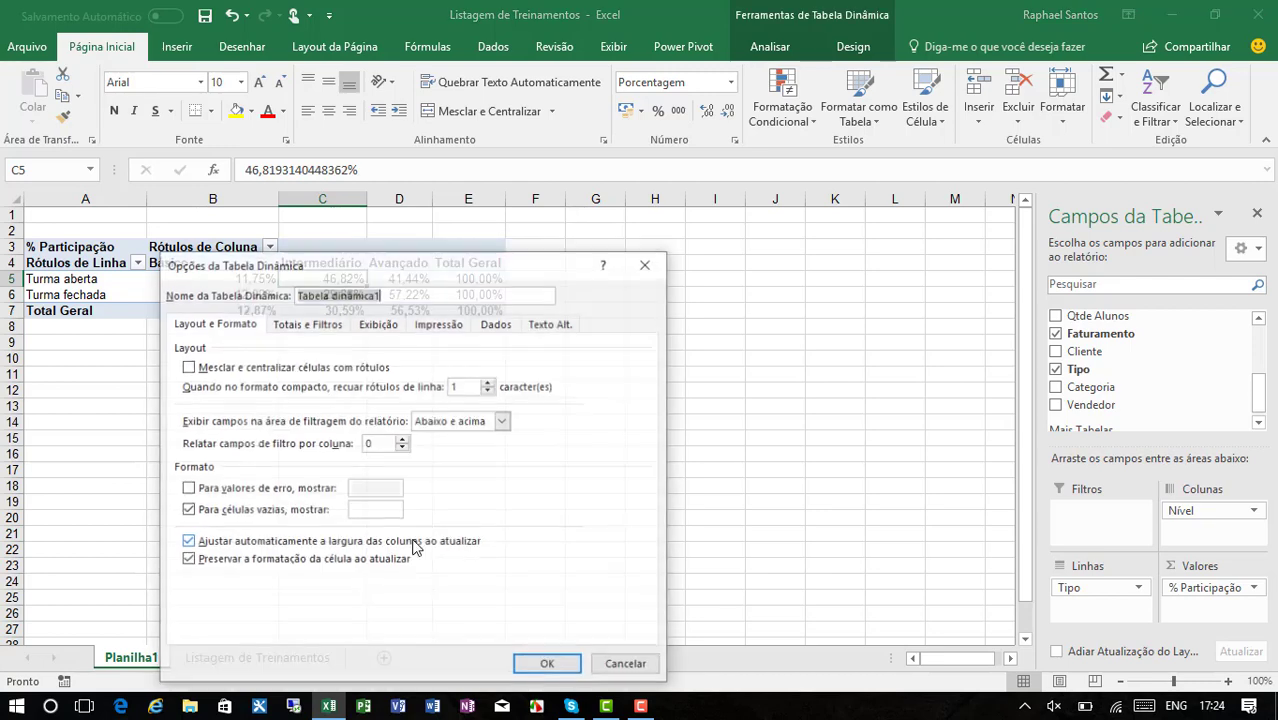
pyautogui.click(189, 543)
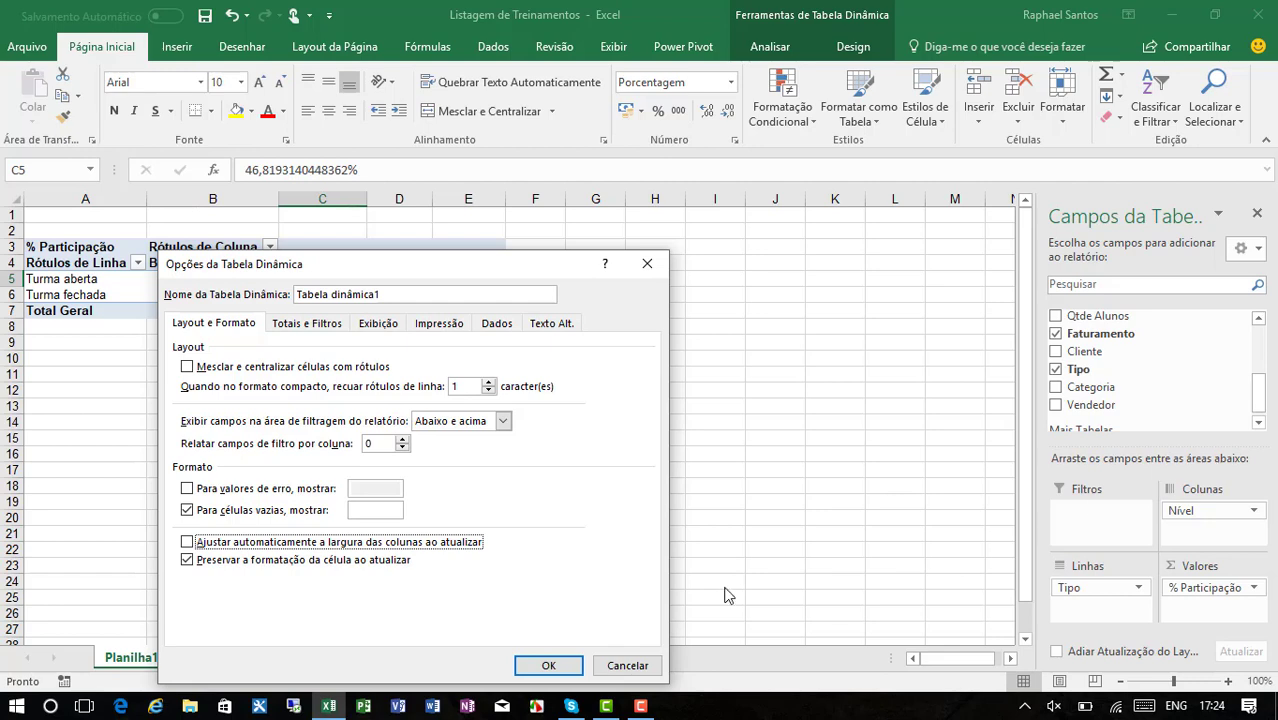
pyautogui.click(566, 668)
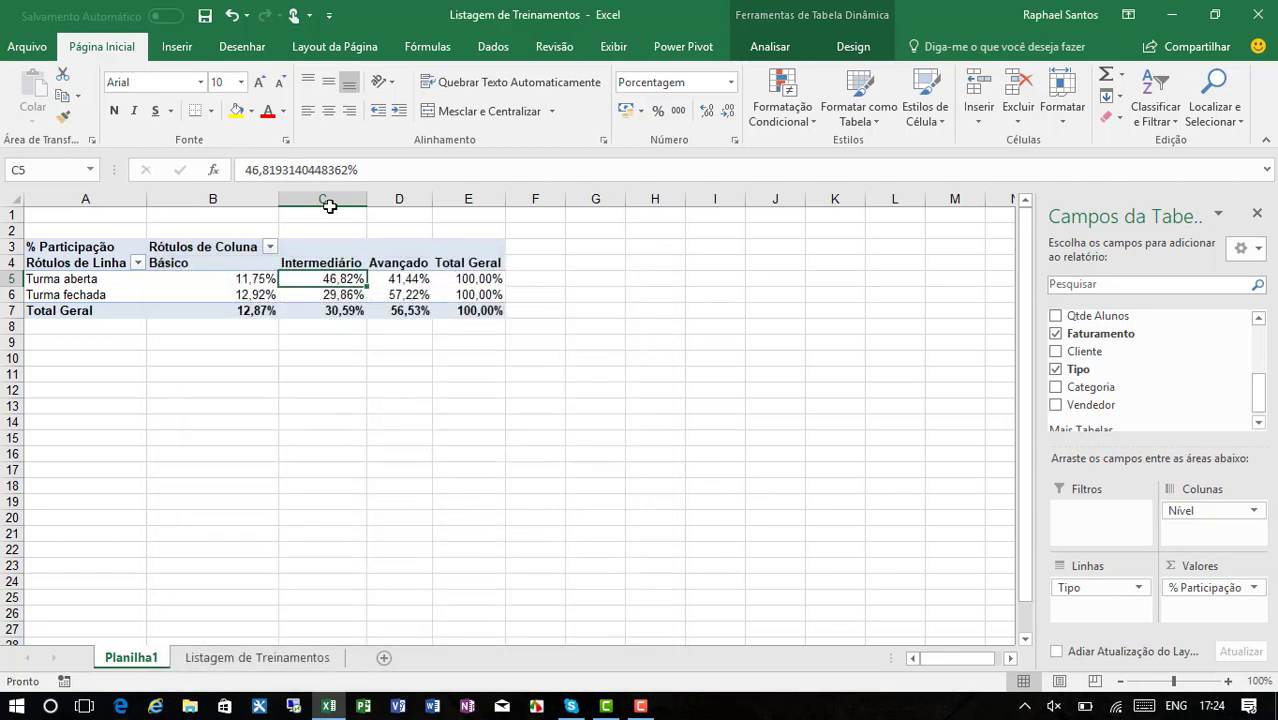
# - Give sheet columns B to E the same width
pyautogui.moveTo(234, 199); pyautogui.dragTo(468, 198)
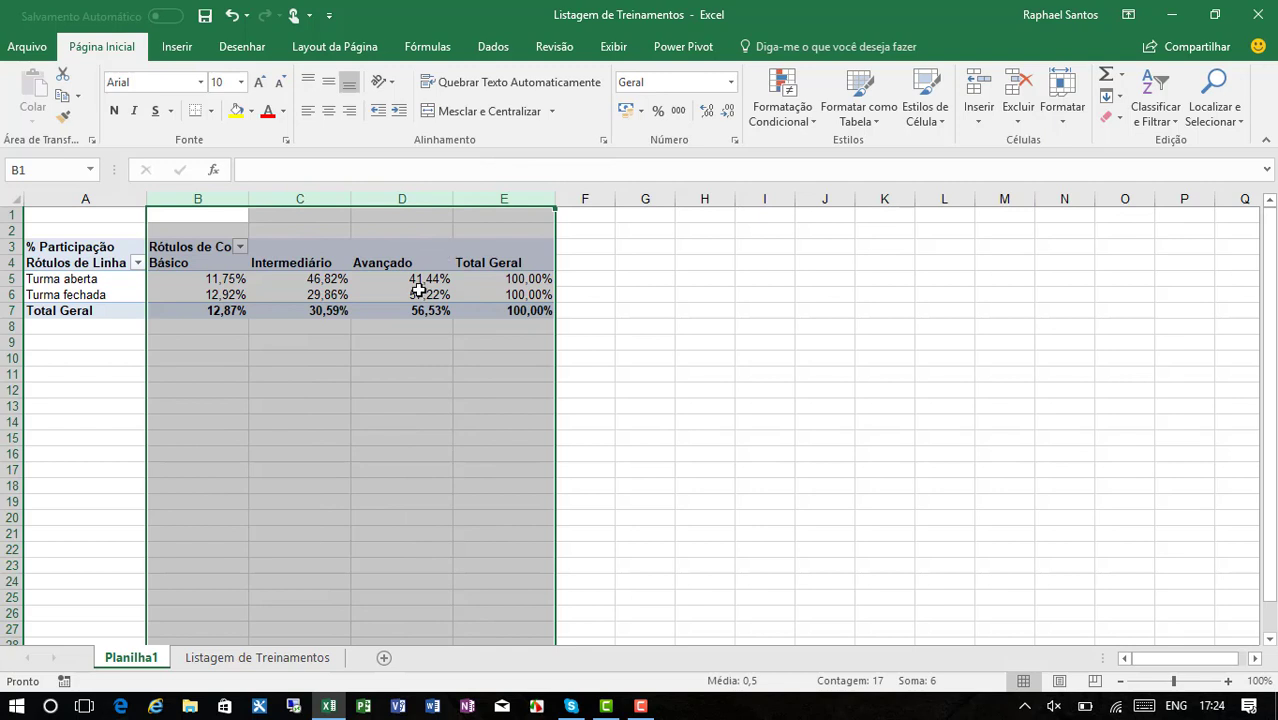
pyautogui.click(416, 292)
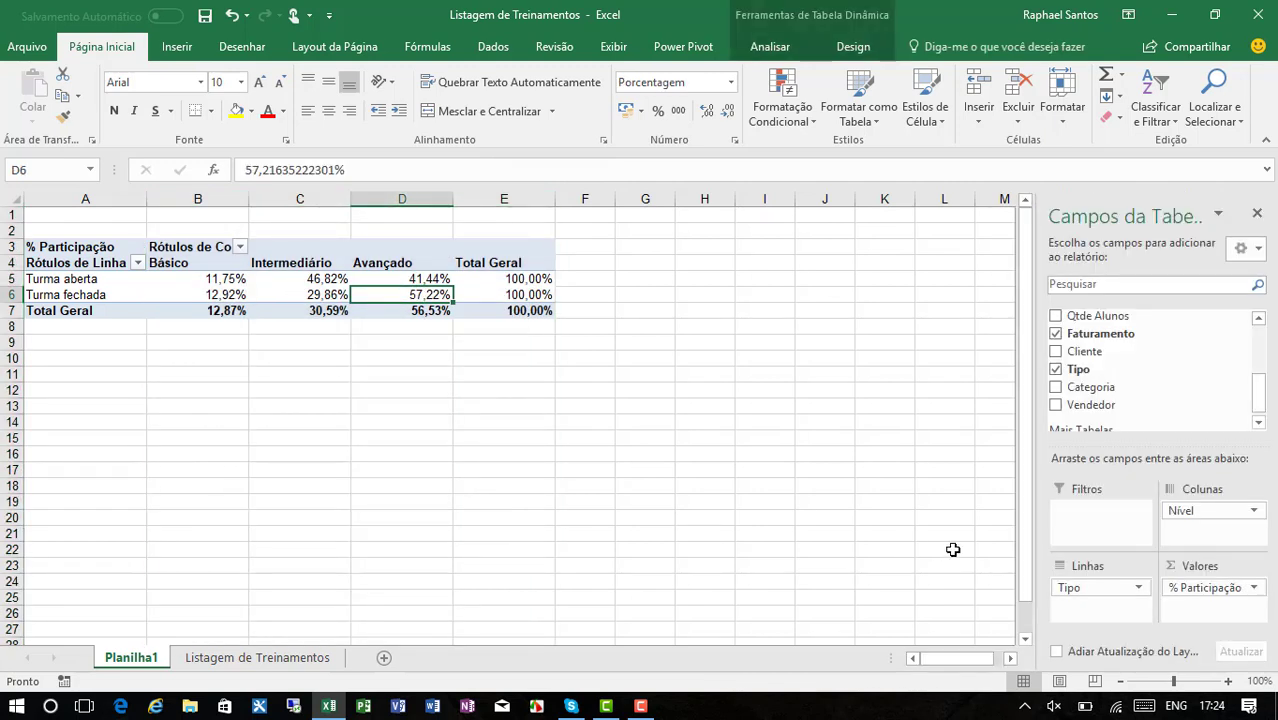
# - Replace Tipo with Treinamento in the pivot table rows, and swap Treinamento for Período to test the fixed column widths
pyautogui.click(1056, 369)
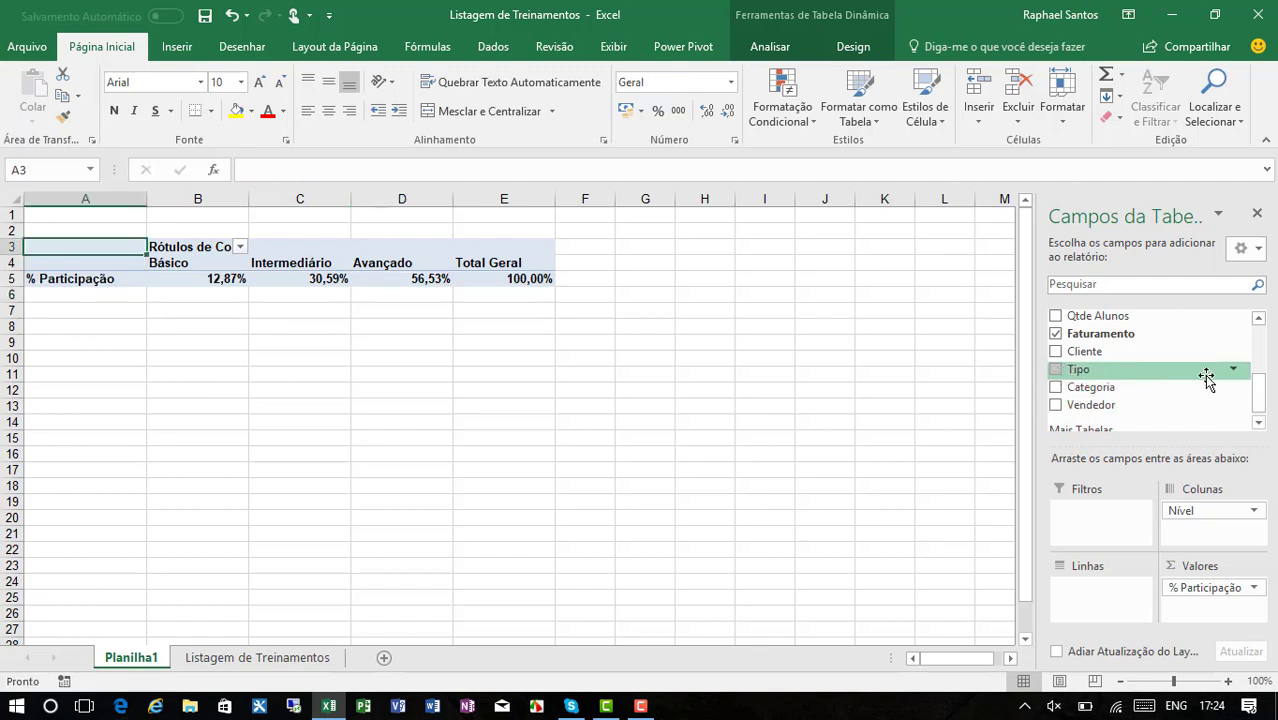
pyautogui.moveTo(1259, 402); pyautogui.dragTo(1258, 334)
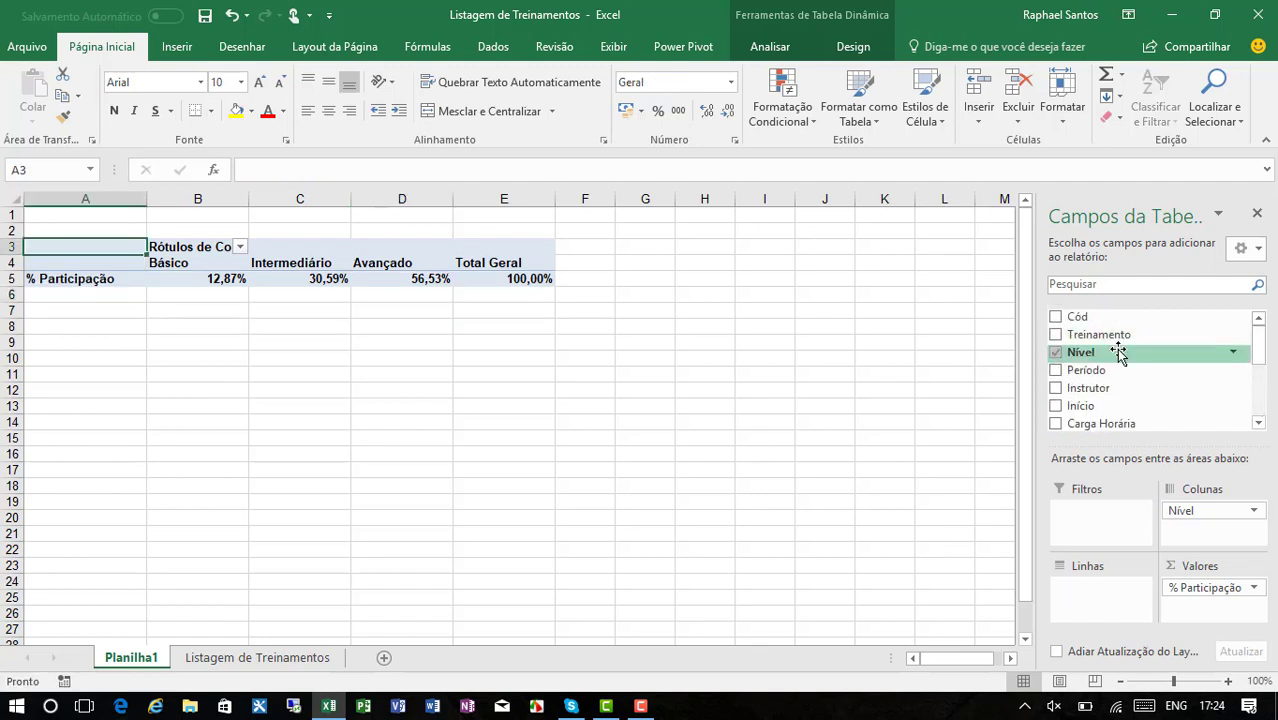
pyautogui.moveTo(1099, 334); pyautogui.dragTo(1100, 598)
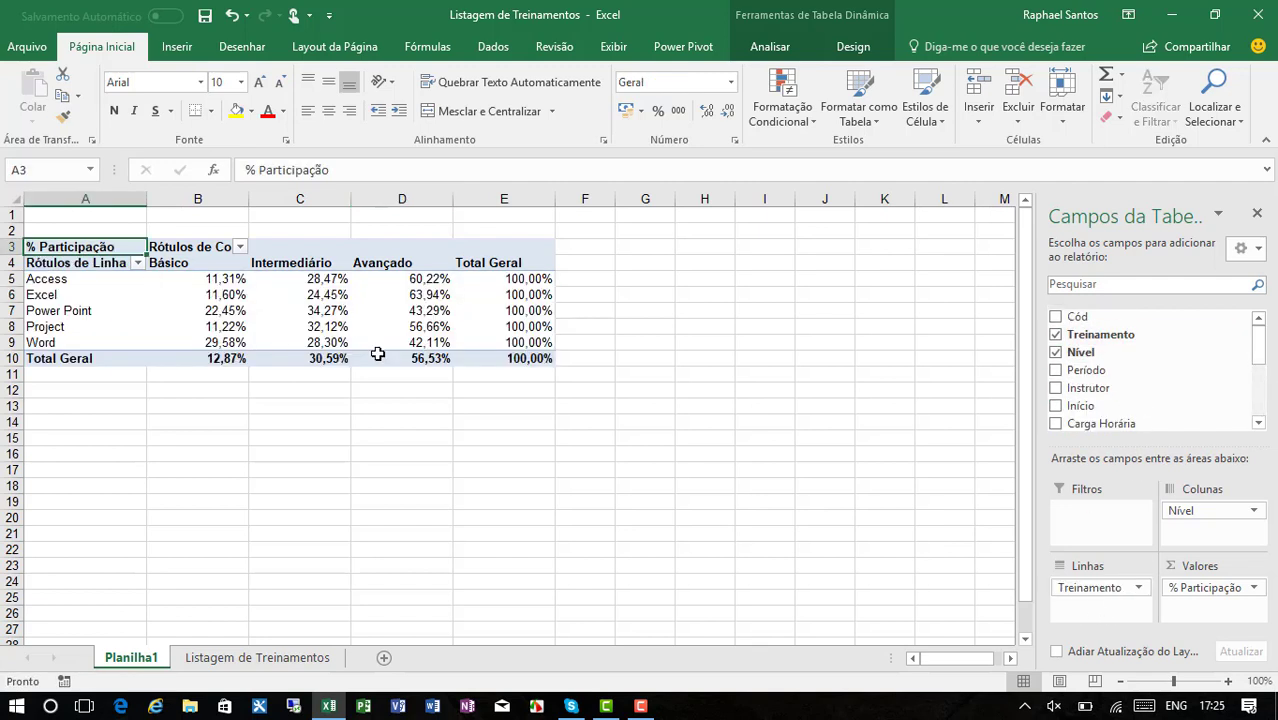
pyautogui.moveTo(482, 365)
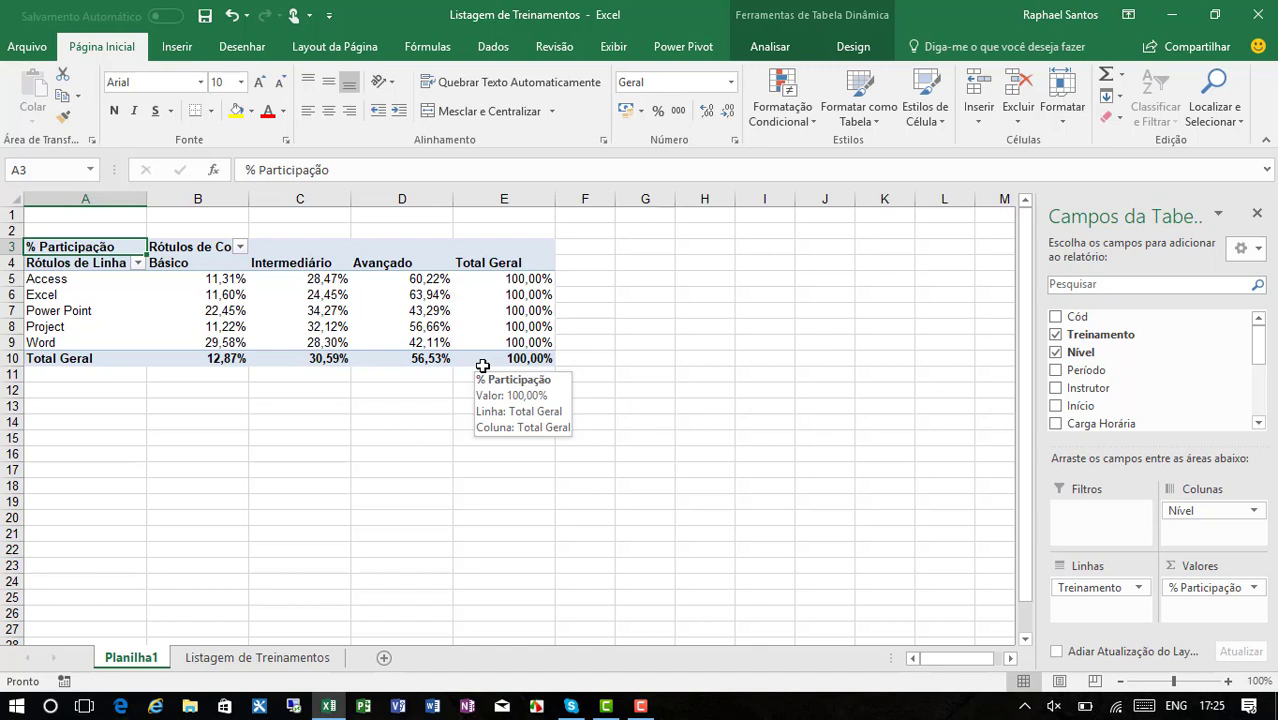
pyautogui.moveTo(1095, 588)
pyautogui.mouseDown()
pyautogui.moveTo(1078, 397)
pyautogui.moveTo(1110, 620)
pyautogui.moveTo(1095, 595)
pyautogui.mouseUp()
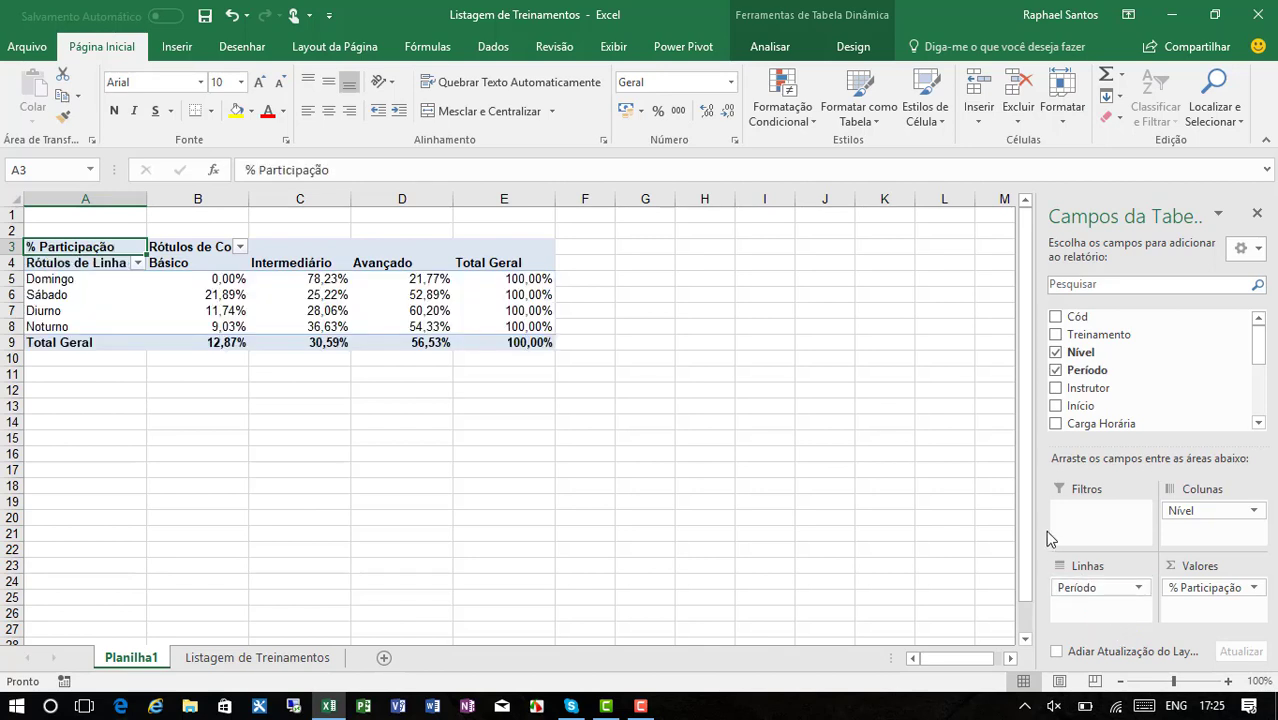